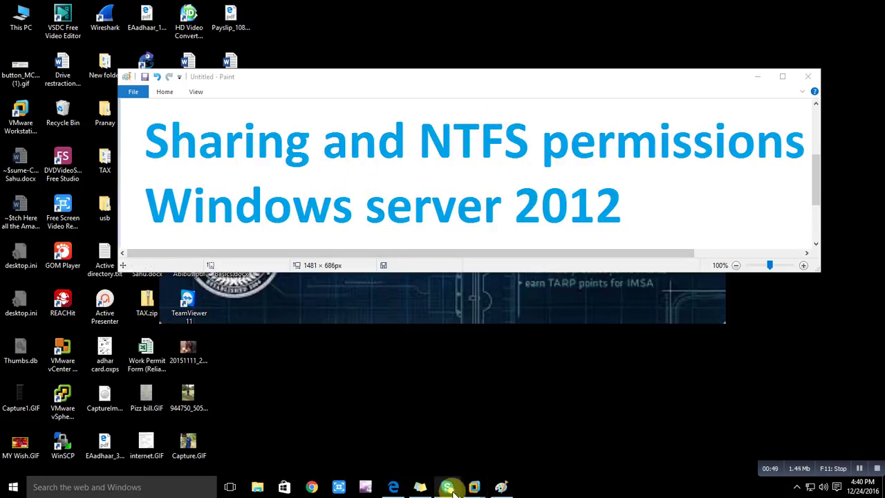
Send Ctrl+Alt+Del to the Windows 7 x64 VM so its logon prompt appears.
{"action": "mouse_move", "coordinate": [474, 487]}
{"action": "left_click", "coordinate": [641, 429]}
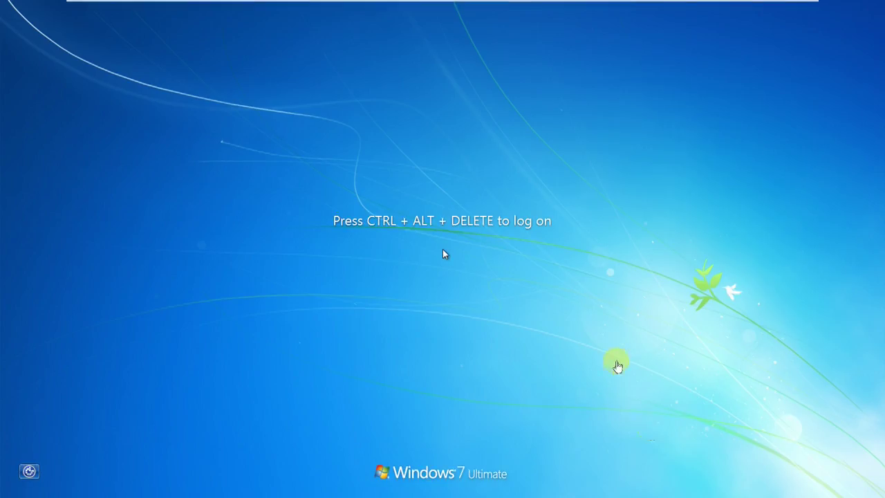
{"action": "mouse_move", "coordinate": [466, 4]}
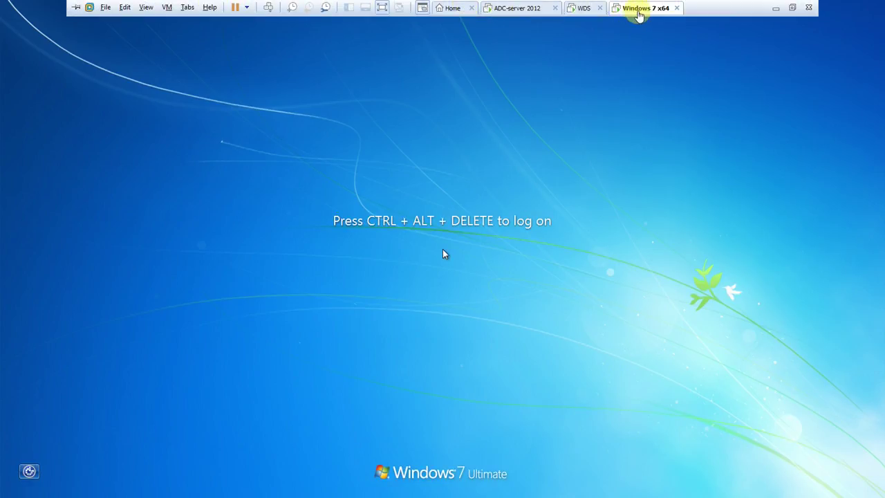
{"action": "right_click", "coordinate": [635, 8]}
{"action": "mouse_move", "coordinate": [692, 55]}
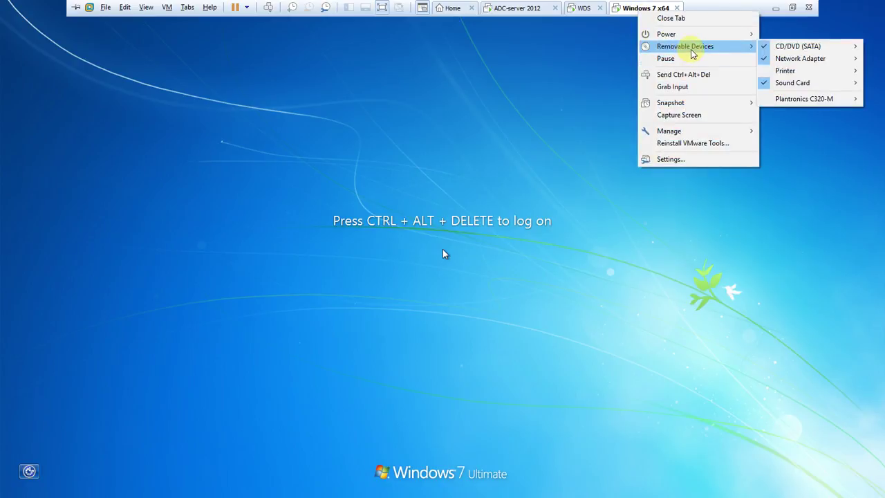
{"action": "left_click", "coordinate": [689, 74]}
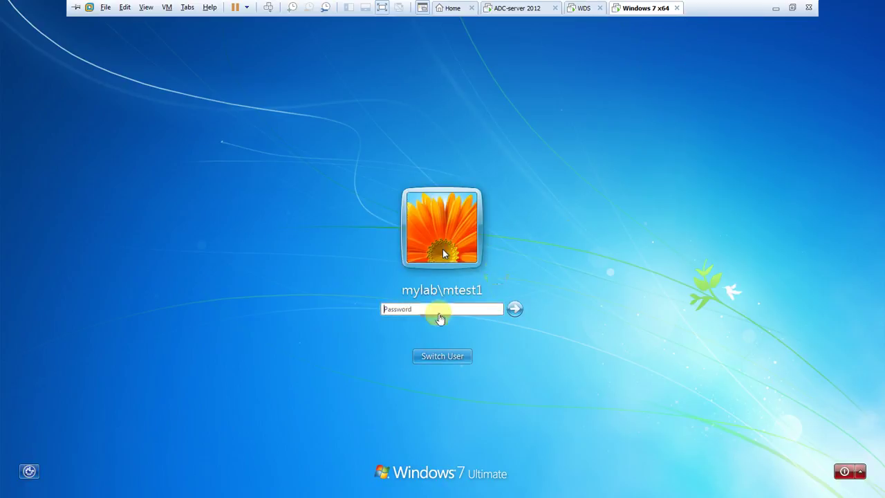
Attempt logging on as another mylab\ domain user and dismiss the incorrect-password error.
{"action": "left_click", "coordinate": [442, 356]}
{"action": "left_click", "coordinate": [492, 283]}
{"action": "type", "text": "m"}
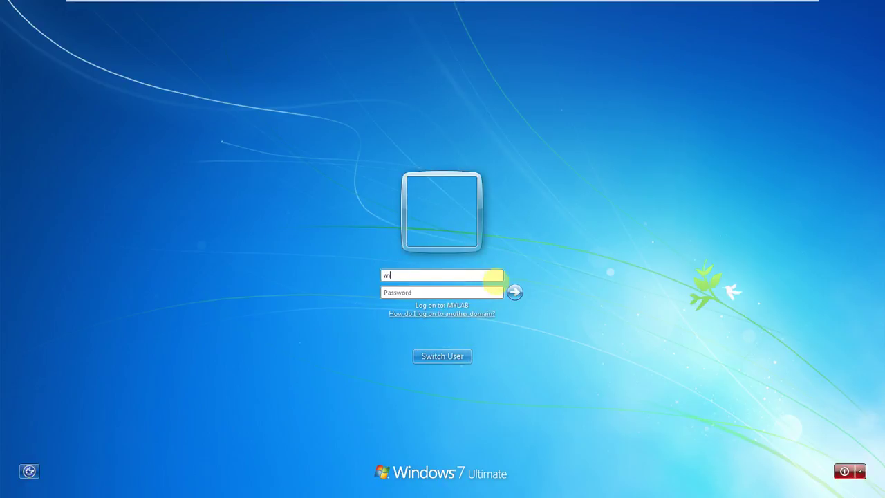
{"action": "type", "text": "ylab\\administrators"}
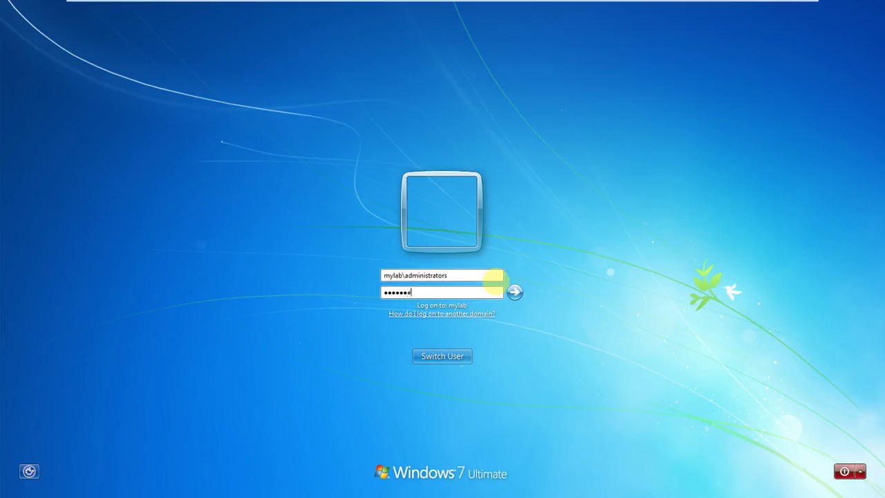
{"action": "key", "text": "Return"}
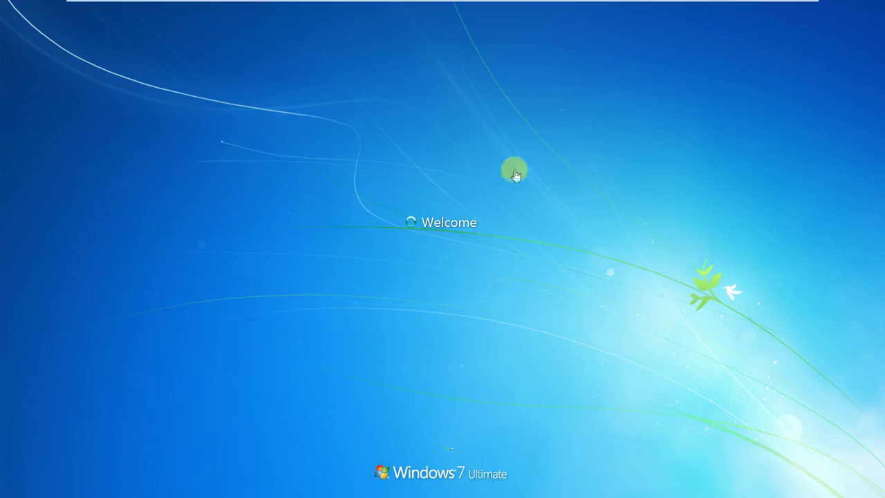
{"action": "mouse_move", "coordinate": [618, 5]}
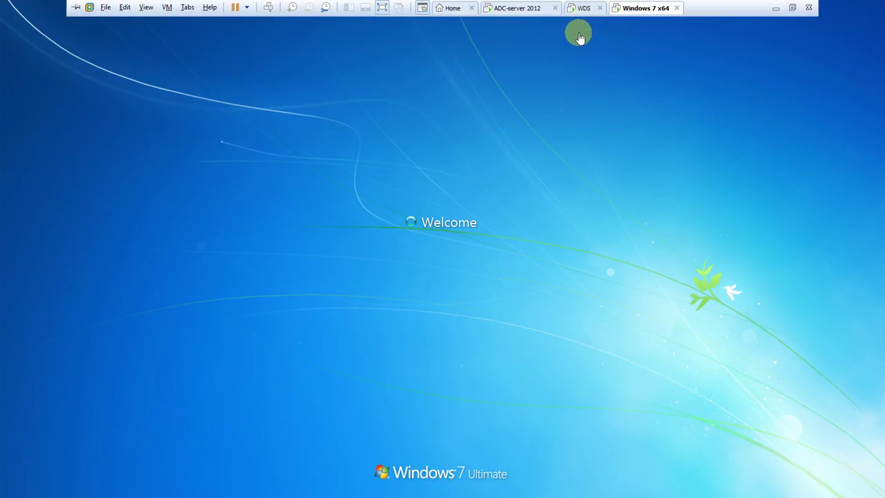
{"action": "left_click", "coordinate": [443, 357]}
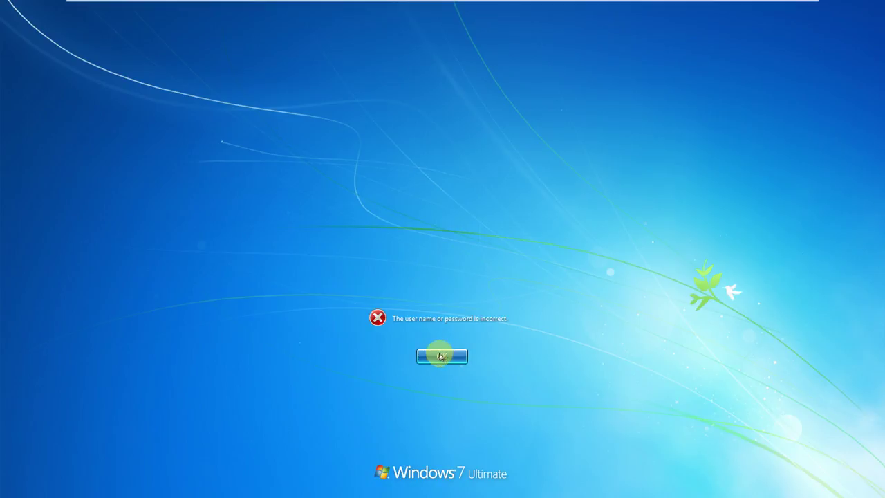
{"action": "mouse_move", "coordinate": [558, 2]}
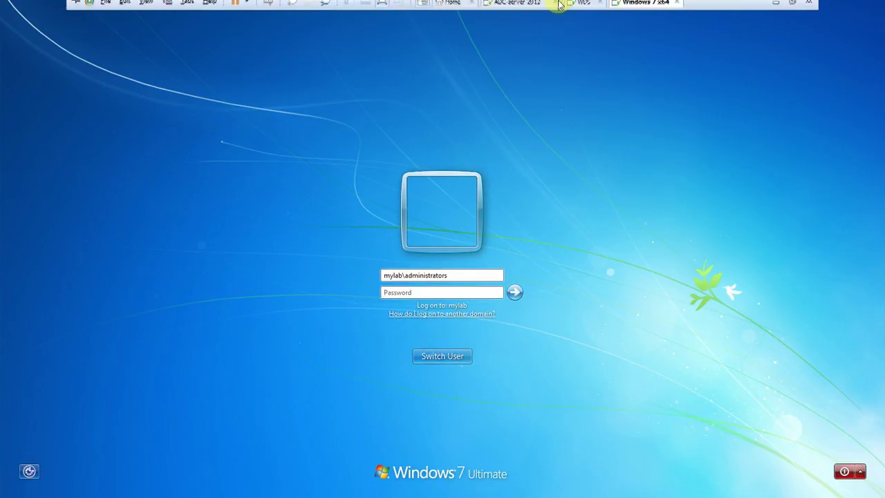
{"action": "right_click", "coordinate": [643, 8]}
{"action": "left_click", "coordinate": [673, 152]}
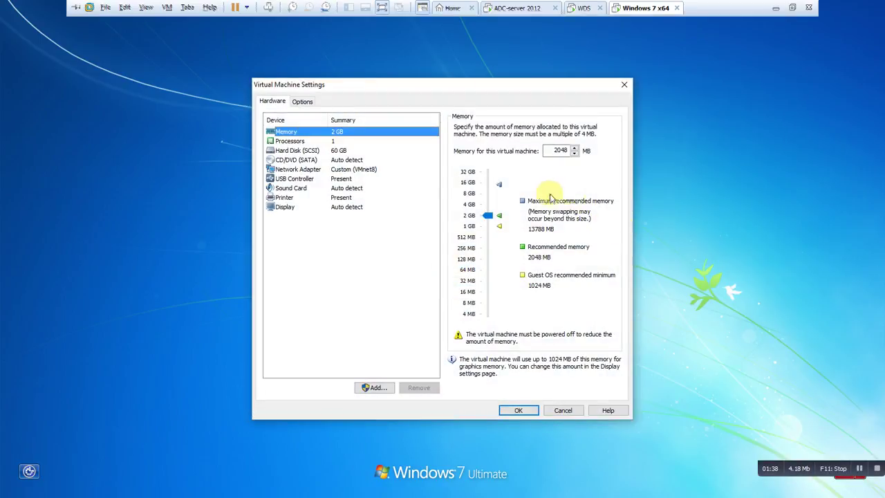
{"action": "left_click", "coordinate": [376, 170]}
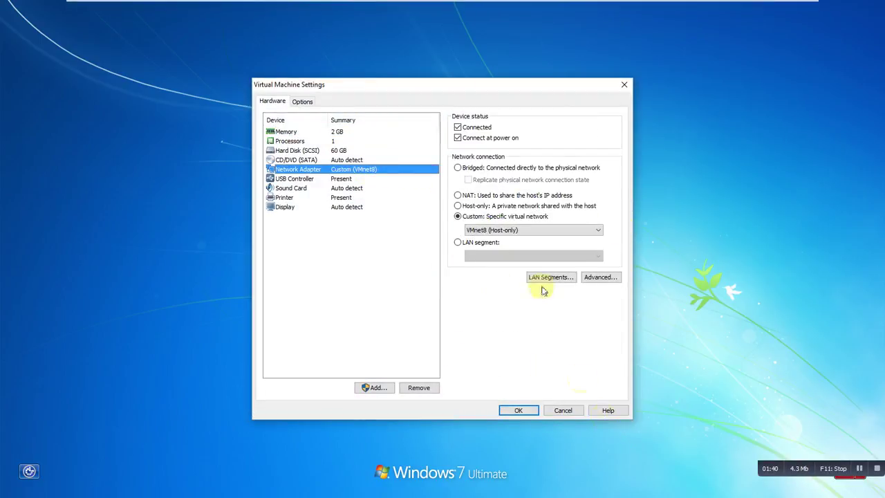
{"action": "left_click", "coordinate": [565, 409]}
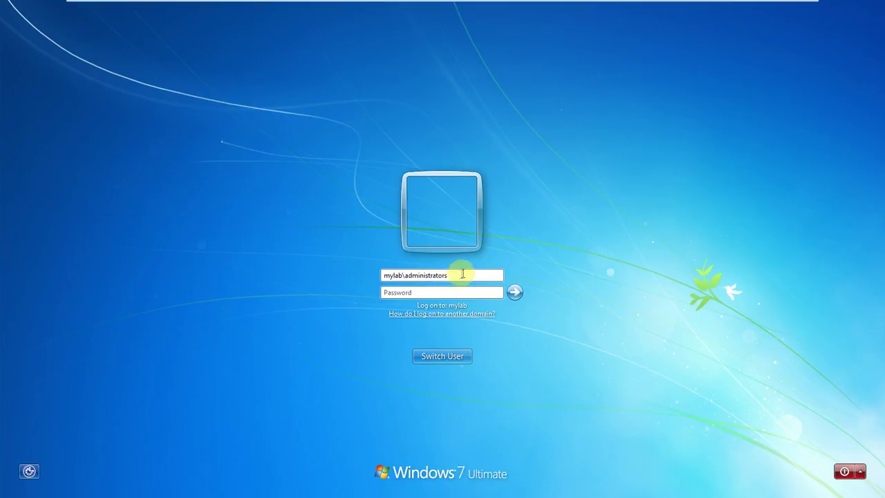
Remove the trailing s from the username, enter the password, and log on to the Windows 7 desktop.
{"action": "left_click", "coordinate": [463, 274]}
{"action": "key", "text": "BackSpace"}
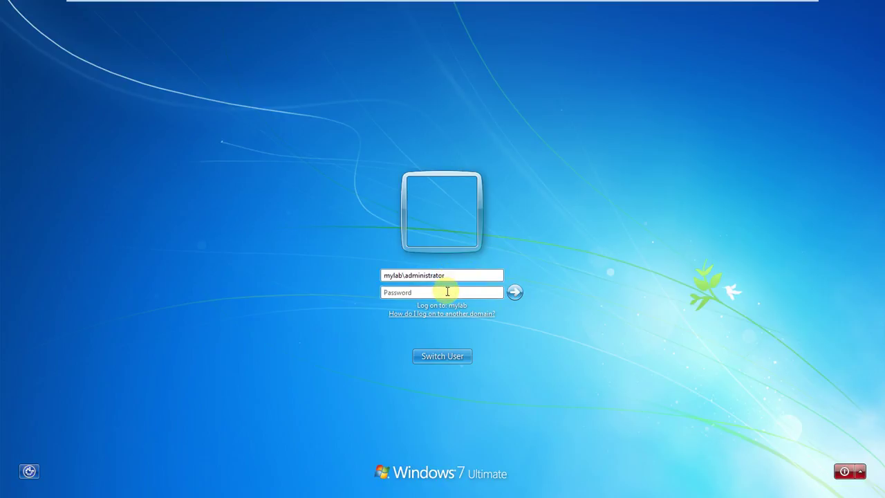
{"action": "left_click", "coordinate": [447, 290]}
{"action": "key", "text": "Return"}
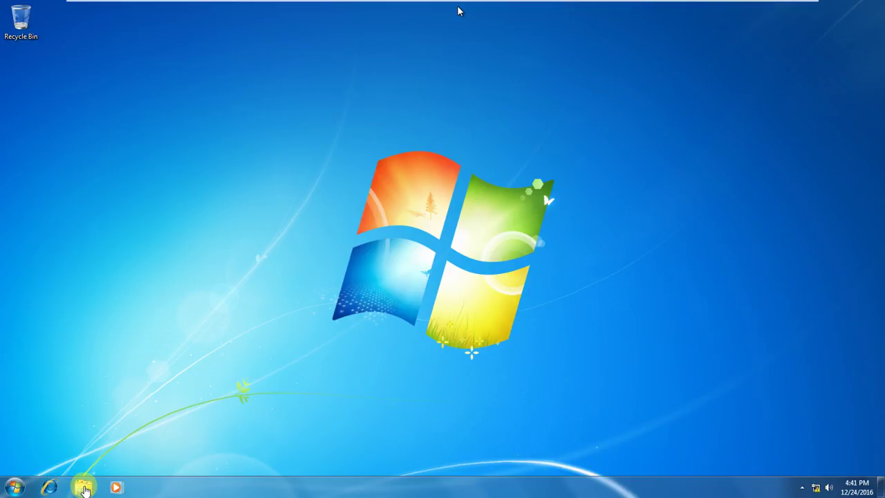
{"action": "mouse_move", "coordinate": [286, 2]}
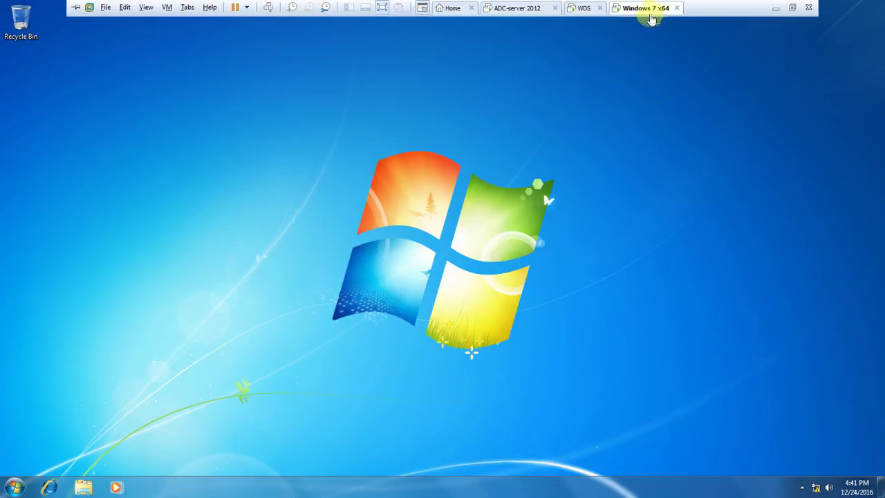
{"action": "left_click", "coordinate": [583, 8]}
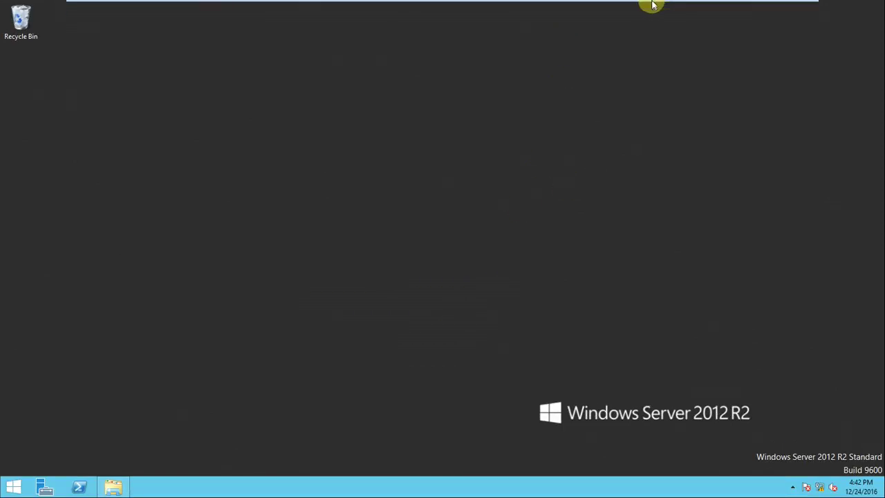
{"action": "left_click", "coordinate": [649, 8]}
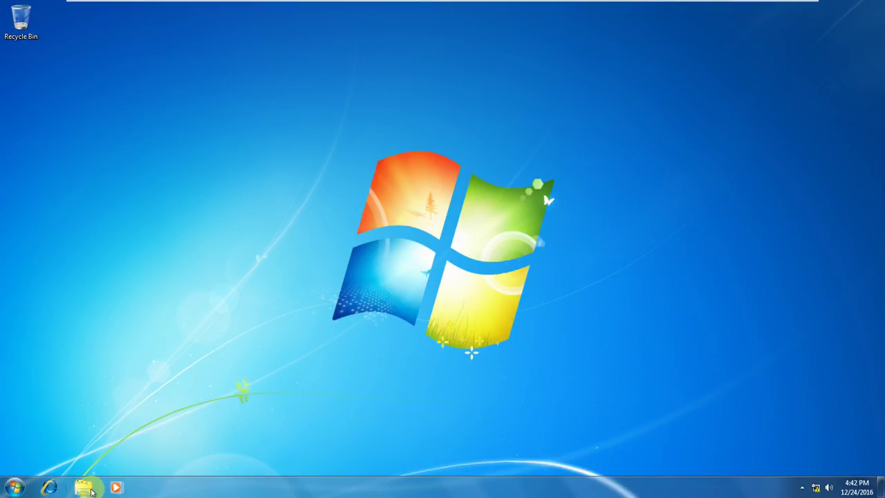
Create a new folder on Local Disk (C:) in Windows Explorer.
{"action": "left_click", "coordinate": [89, 488]}
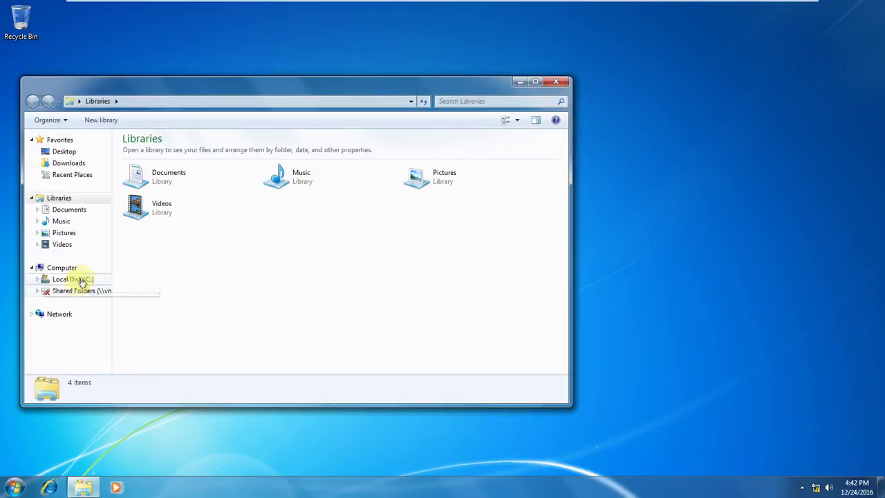
{"action": "left_click", "coordinate": [72, 280]}
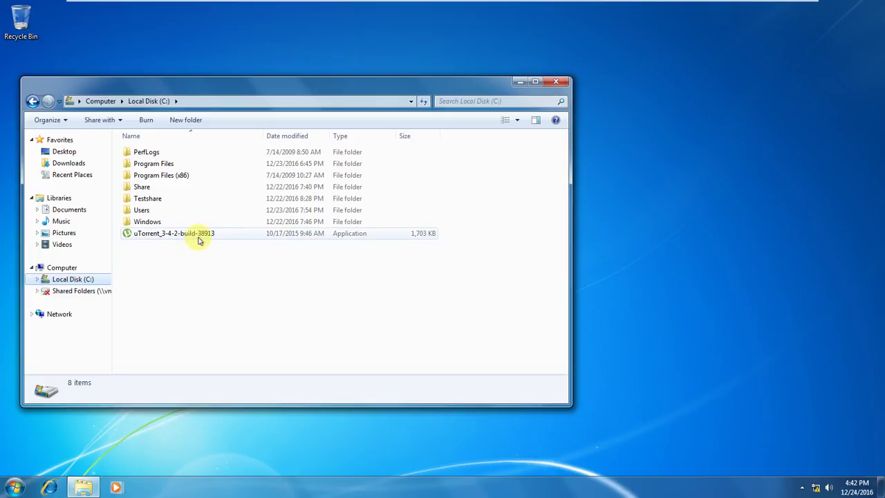
{"action": "mouse_move", "coordinate": [198, 240]}
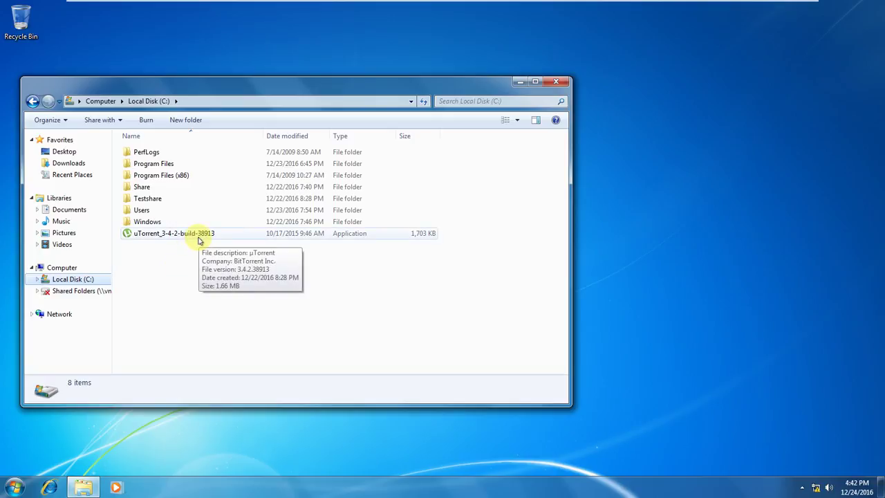
{"action": "right_click", "coordinate": [147, 264]}
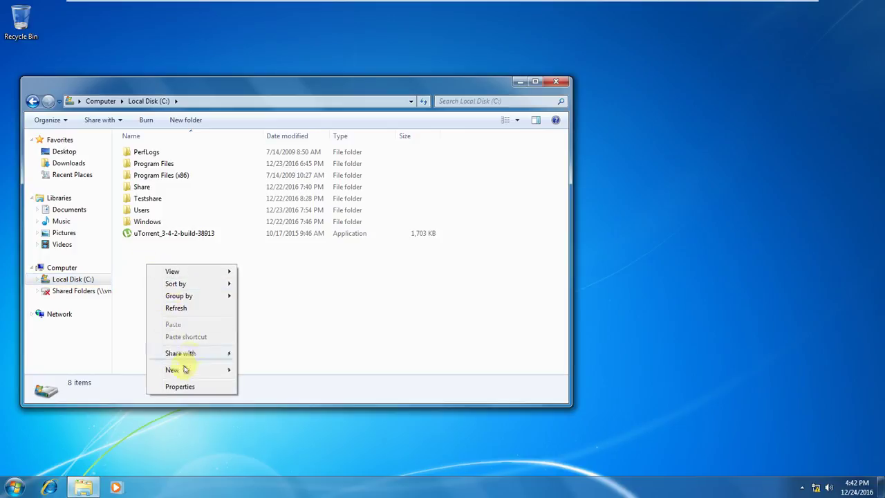
{"action": "mouse_move", "coordinate": [185, 369]}
{"action": "left_click", "coordinate": [280, 372]}
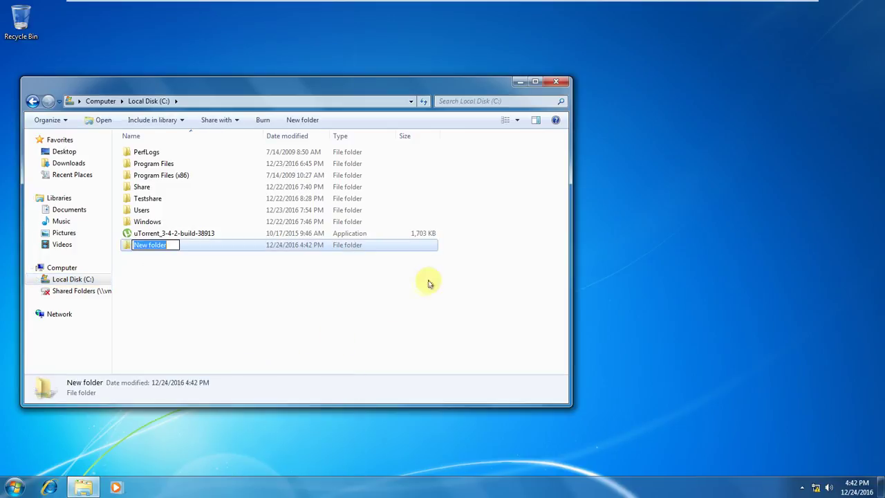
Try naming it testshare, decline merging with the existing Testshare, and peek inside Testshare.
{"action": "type", "text": "test"}
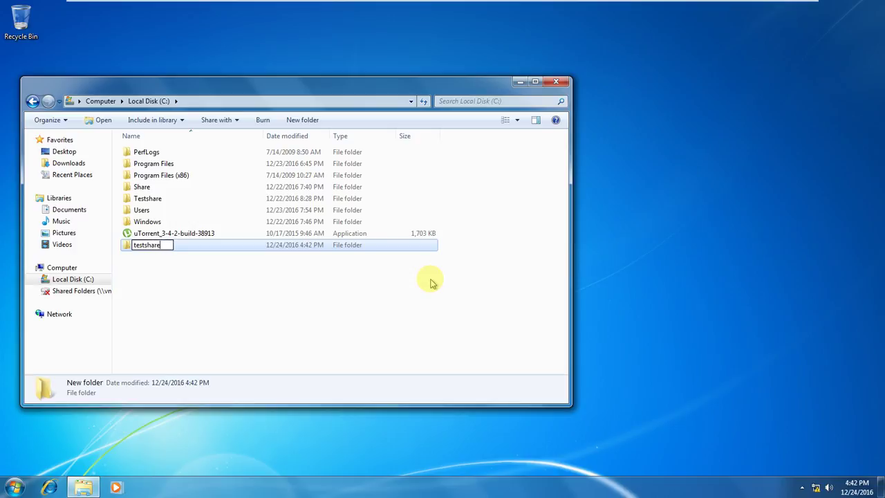
{"action": "type", "text": "share"}
{"action": "key", "text": "Return"}
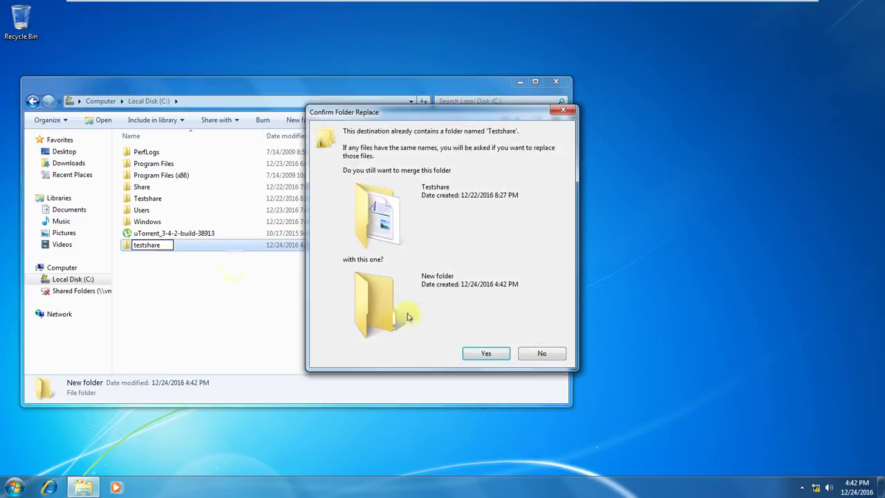
{"action": "left_click", "coordinate": [551, 354]}
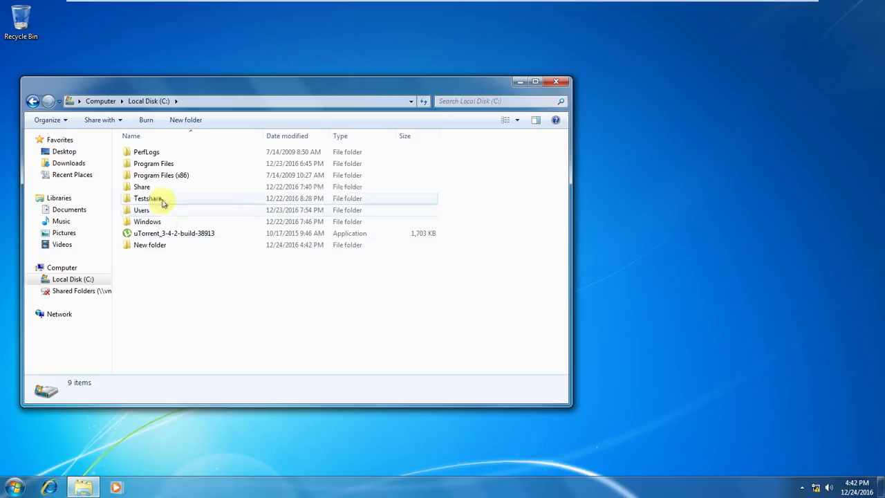
{"action": "double_click", "coordinate": [162, 201]}
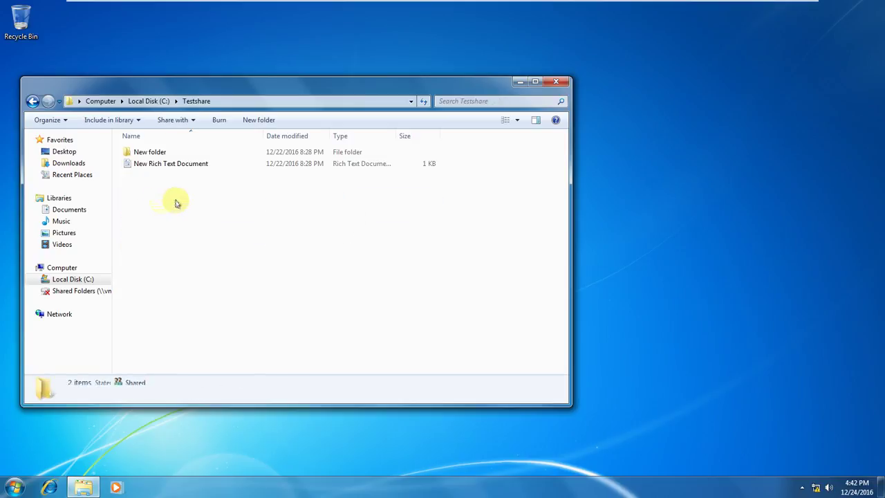
{"action": "left_click", "coordinate": [35, 105]}
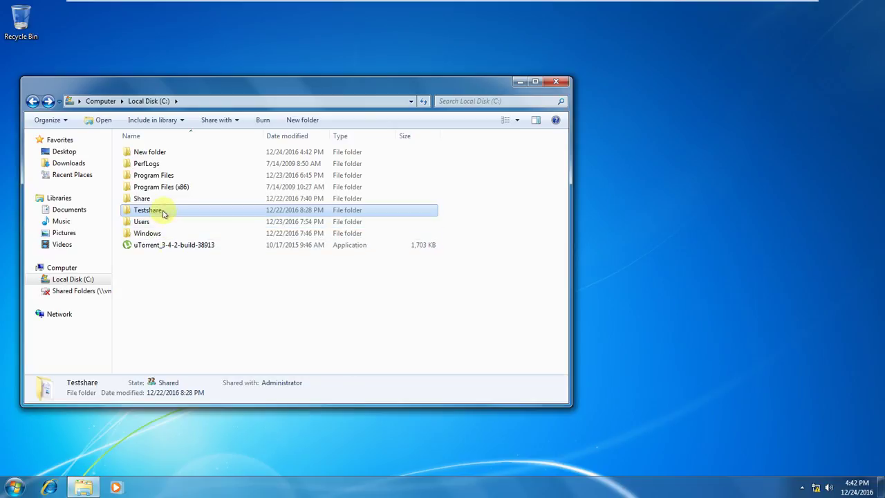
Delete the shared Testshare folder from C: to the Recycle Bin.
{"action": "mouse_move", "coordinate": [163, 213]}
{"action": "key", "text": "Delete"}
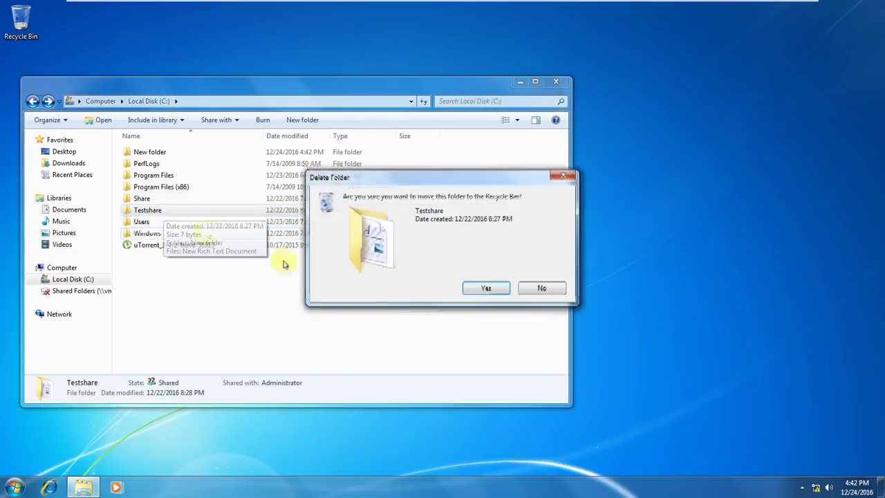
{"action": "left_click", "coordinate": [485, 289]}
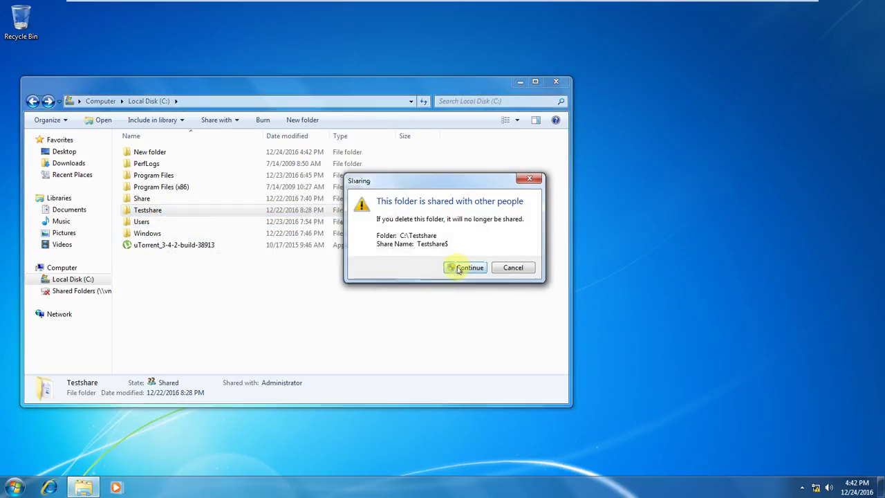
{"action": "left_click", "coordinate": [458, 267]}
Create a new folder on Local Disk (C:) named TEST.
{"action": "right_click", "coordinate": [140, 292]}
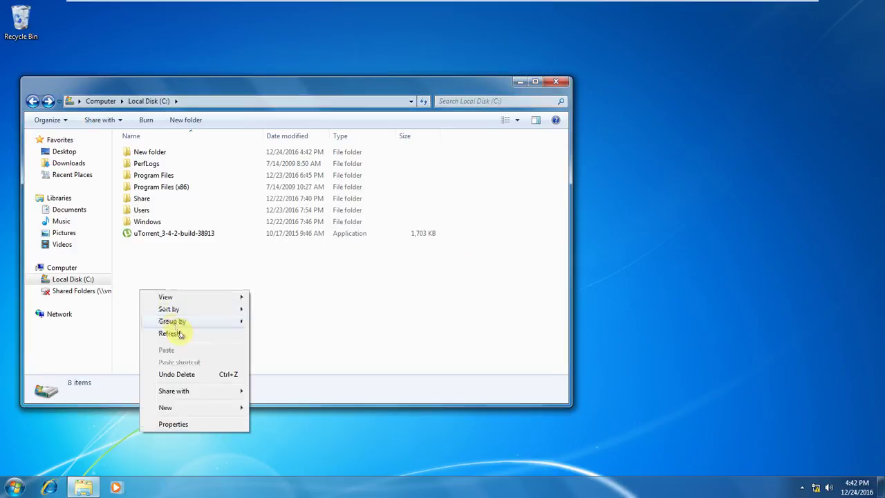
{"action": "mouse_move", "coordinate": [207, 407]}
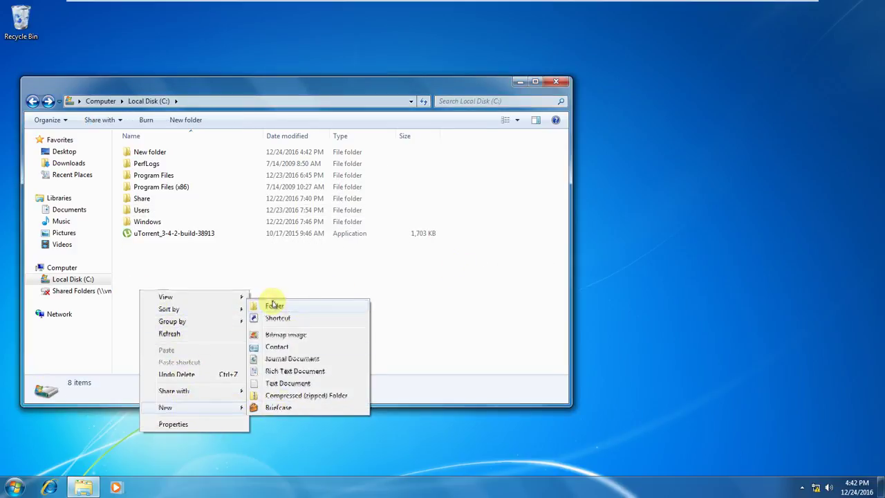
{"action": "left_click", "coordinate": [274, 306]}
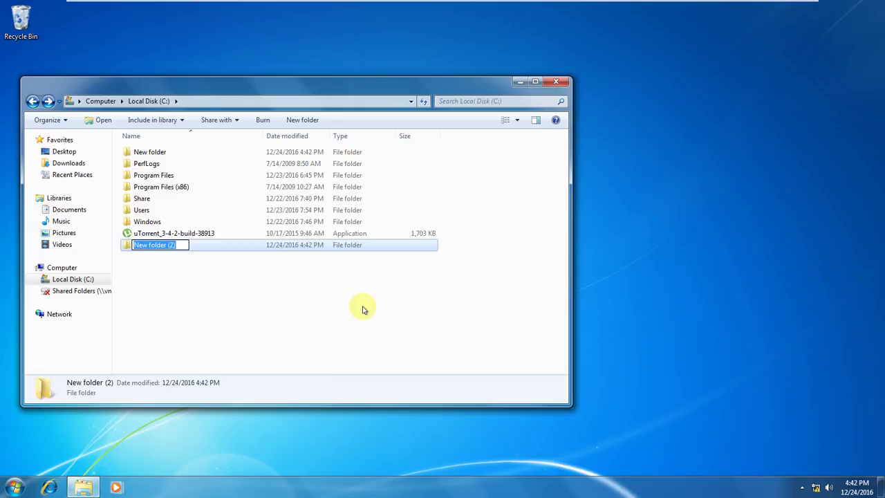
{"action": "type", "text": "T"}
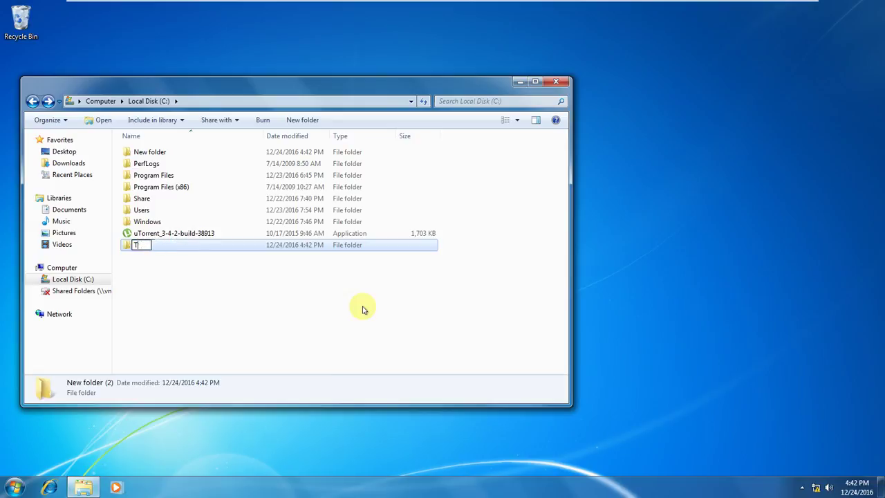
{"action": "type", "text": "esST"}
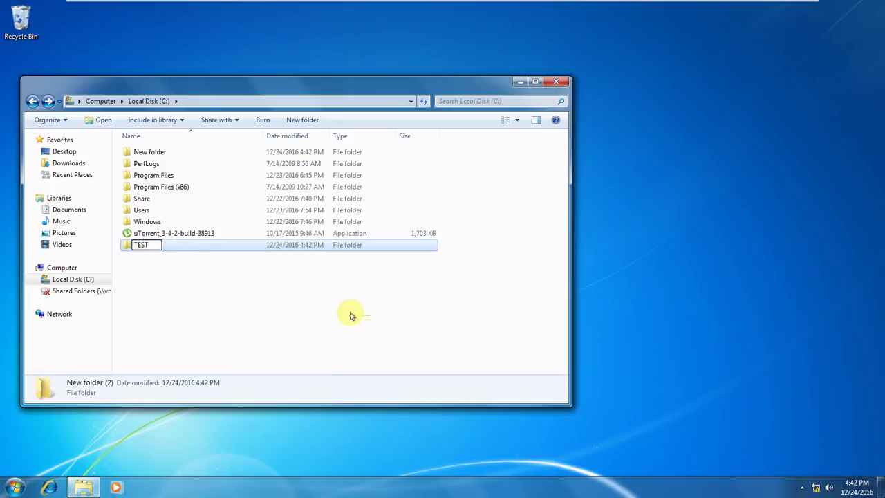
{"action": "left_click", "coordinate": [323, 328]}
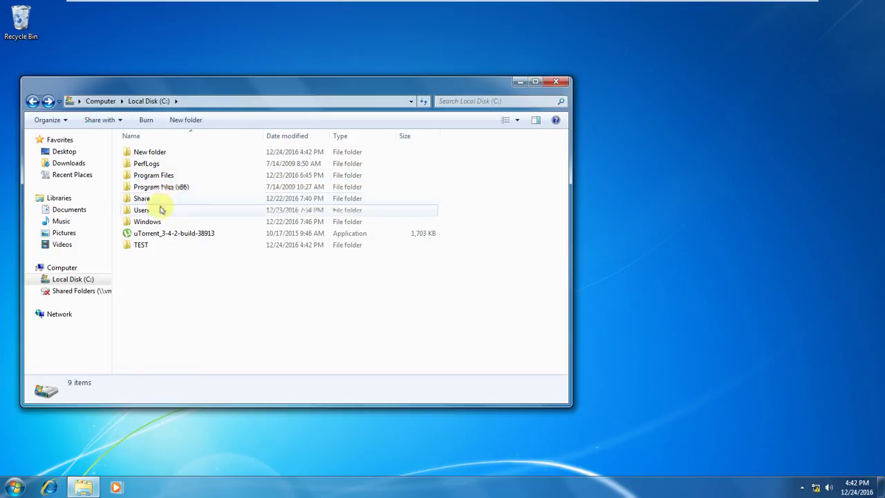
{"action": "left_click", "coordinate": [158, 202]}
Copy all four Share items, including TestNTFS and uTorrent, and paste them into TEST.
{"action": "double_click", "coordinate": [158, 202]}
{"action": "left_click_drag", "start_coordinate": [178, 228], "coordinate": [166, 152]}
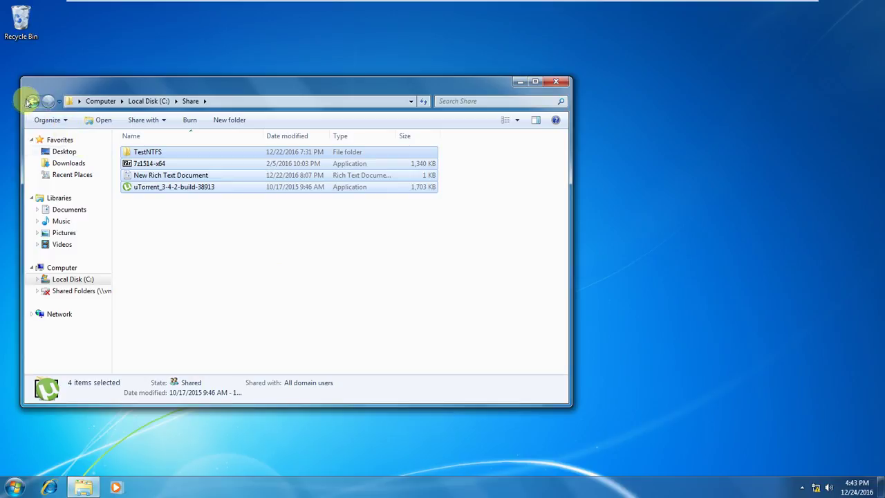
{"action": "left_click", "coordinate": [32, 100]}
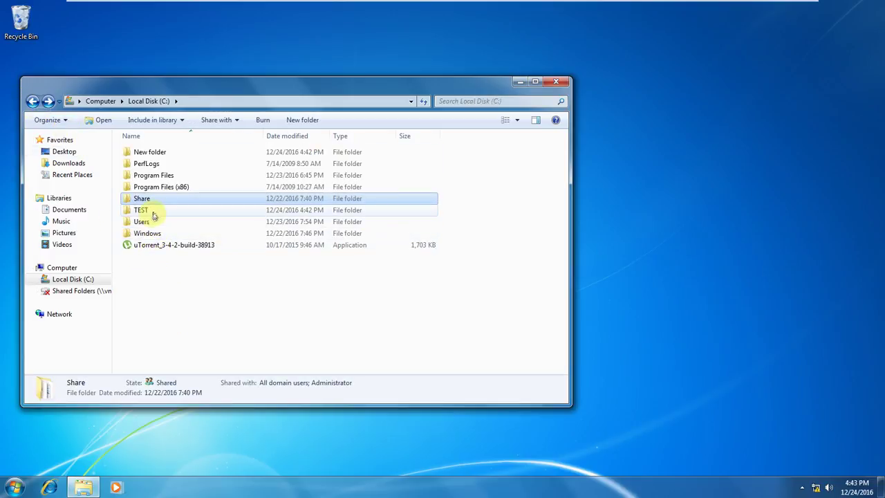
{"action": "double_click", "coordinate": [161, 210]}
{"action": "right_click", "coordinate": [181, 257]}
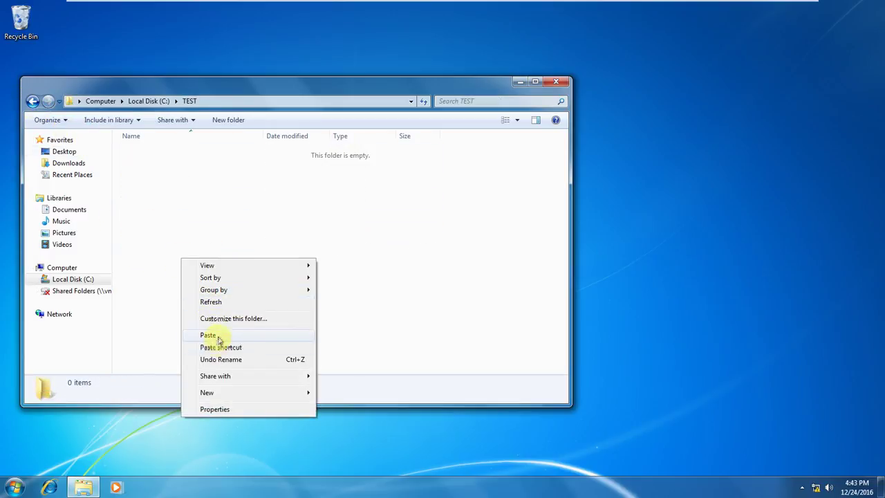
{"action": "left_click", "coordinate": [226, 336]}
{"action": "left_click", "coordinate": [154, 201]}
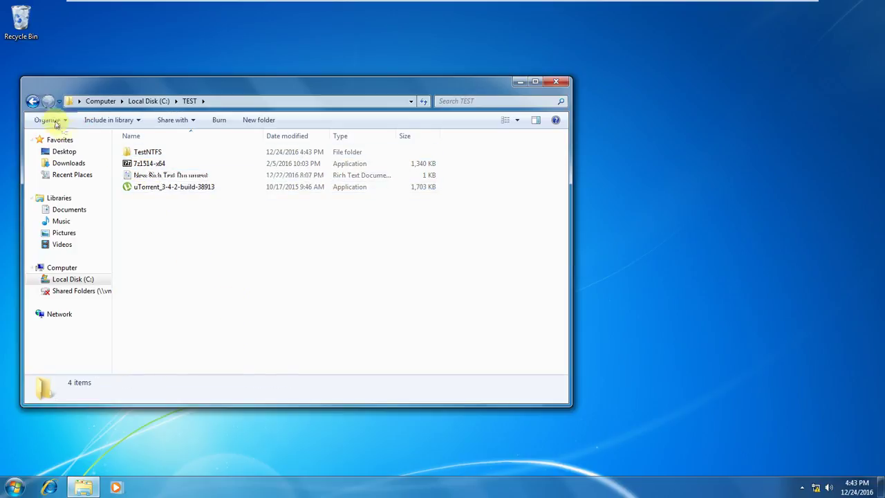
{"action": "left_click", "coordinate": [32, 102]}
Open TEST's Properties on its Sharing tab, which reports the folder as Not Shared.
{"action": "right_click", "coordinate": [138, 212]}
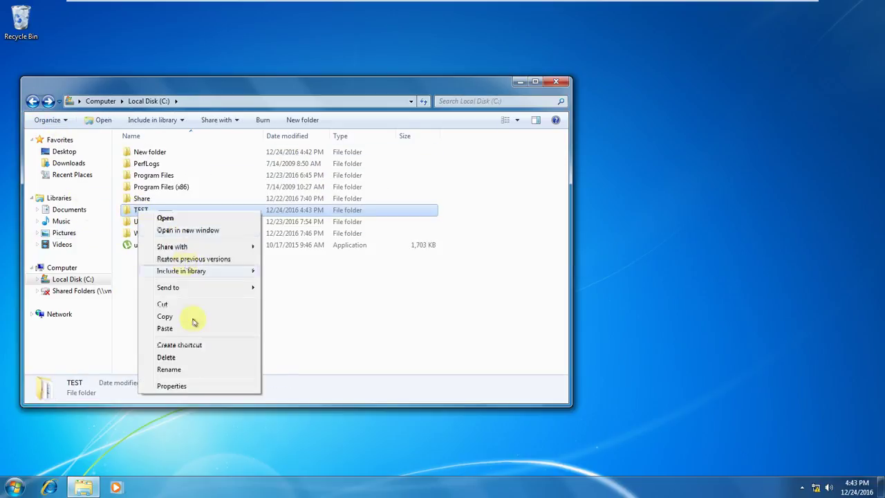
{"action": "left_click", "coordinate": [177, 385]}
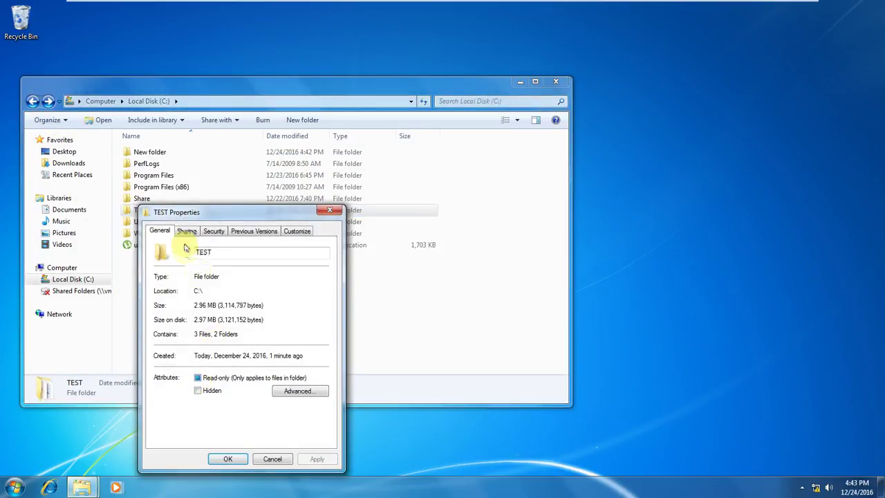
{"action": "left_click", "coordinate": [520, 81]}
{"action": "left_click_drag", "start_coordinate": [268, 211], "coordinate": [406, 120]}
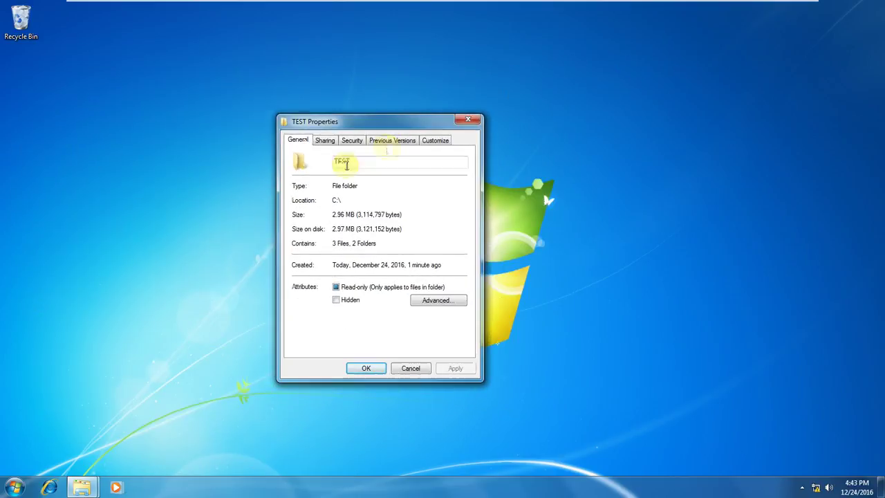
{"action": "left_click", "coordinate": [325, 142]}
{"action": "left_click", "coordinate": [353, 142]}
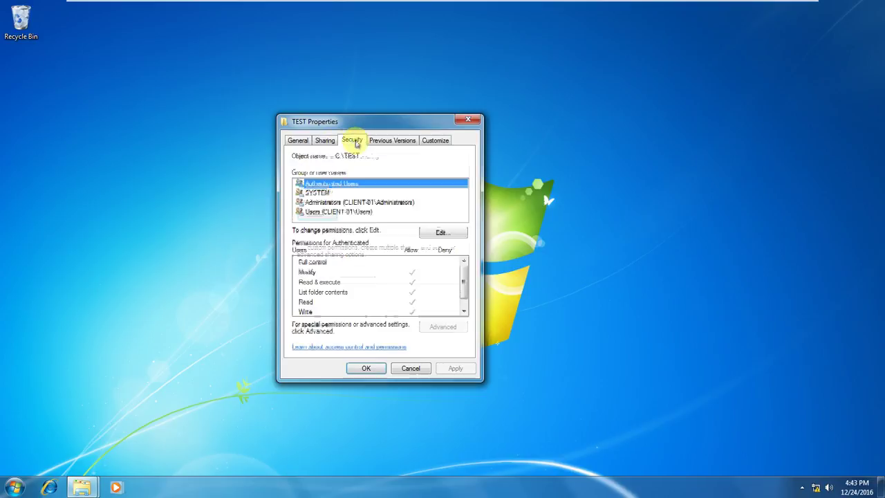
{"action": "left_click", "coordinate": [322, 141]}
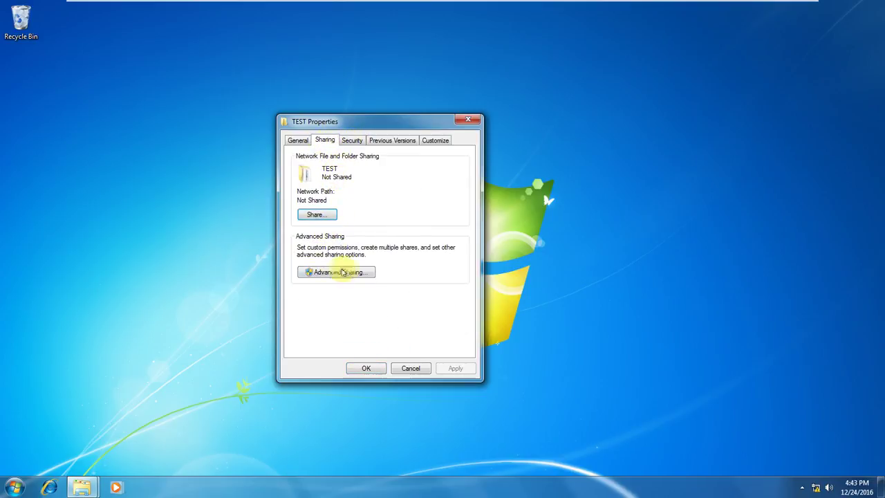
Share TEST as TEST (\\Client-01\test) via Advanced Sharing, removing Everyone from its share permissions.
{"action": "left_click", "coordinate": [333, 273]}
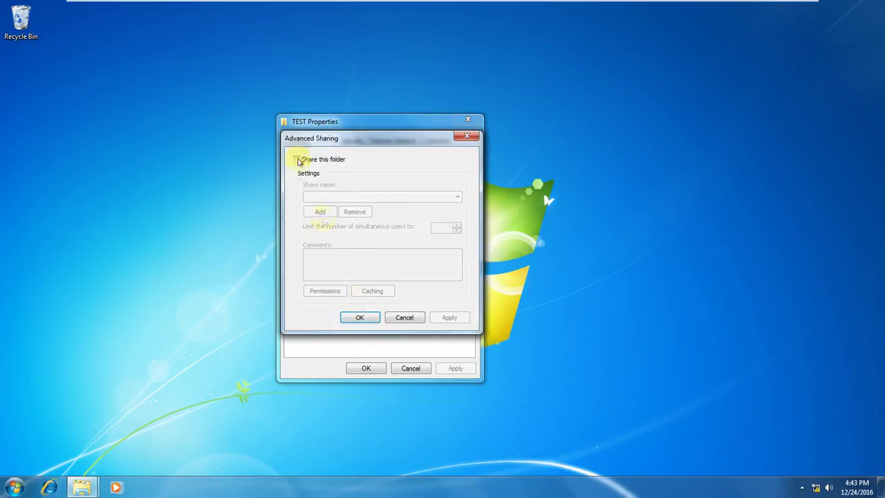
{"action": "double_click", "coordinate": [296, 160]}
{"action": "left_click", "coordinate": [298, 162]}
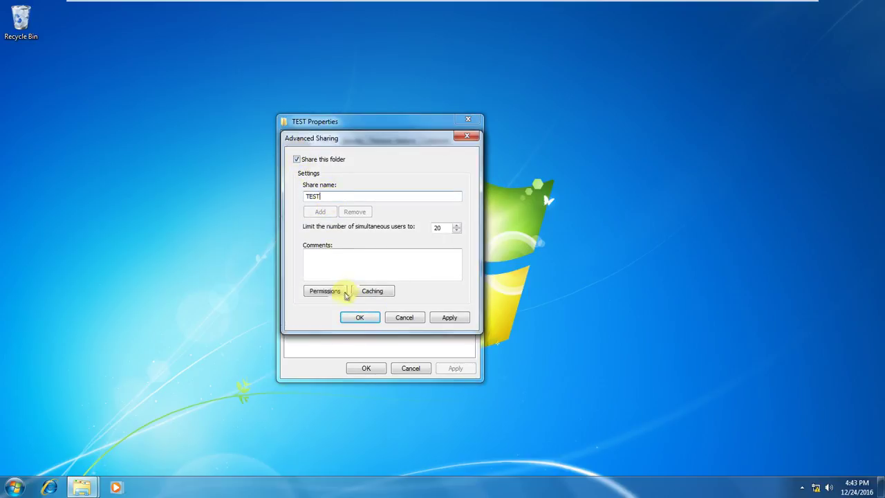
{"action": "left_click", "coordinate": [331, 293]}
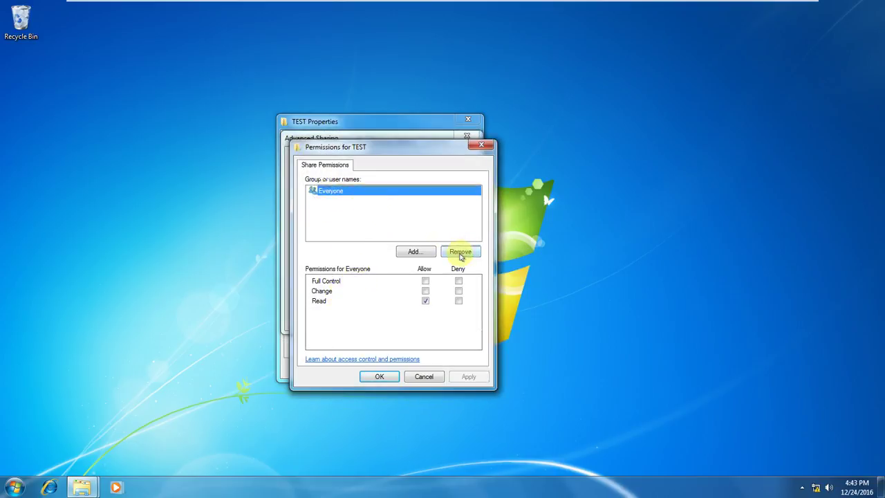
{"action": "left_click", "coordinate": [461, 253]}
{"action": "left_click", "coordinate": [474, 379]}
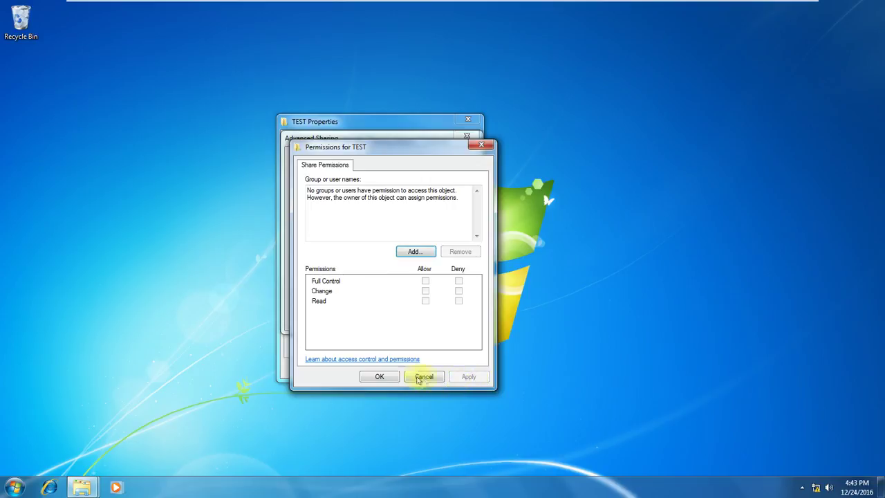
{"action": "left_click", "coordinate": [379, 377]}
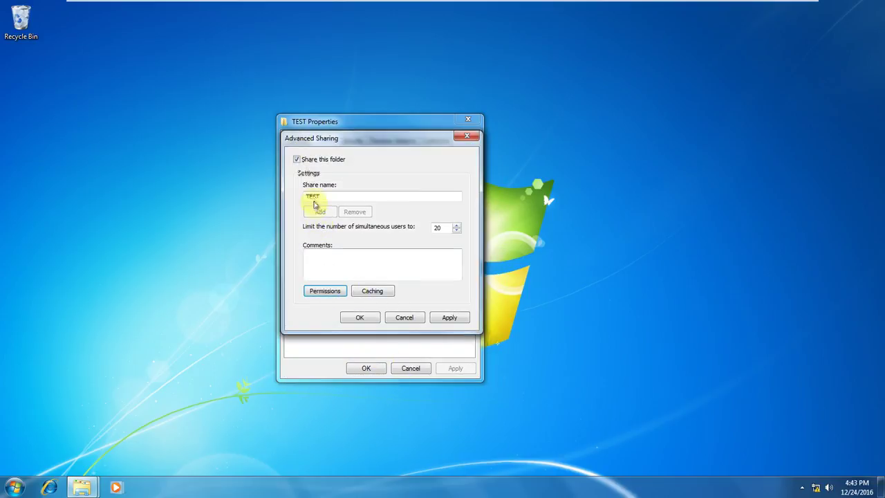
{"action": "left_click", "coordinate": [368, 319]}
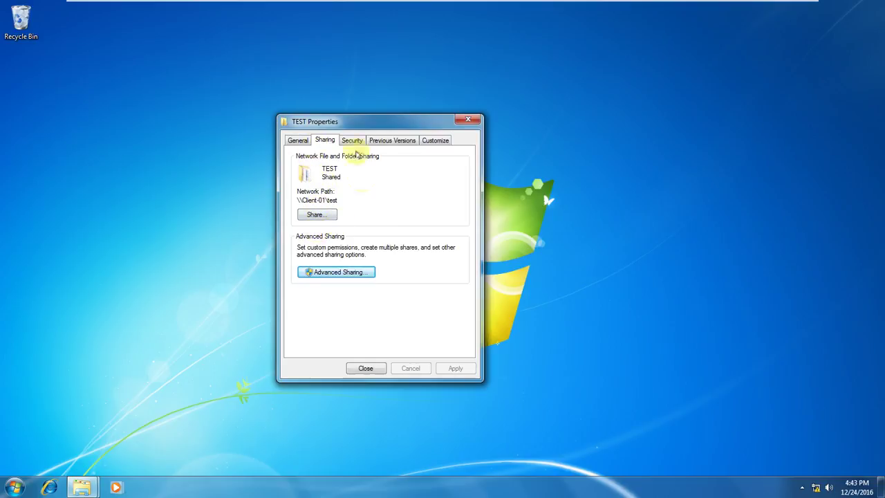
In TEST's NTFS permission editor, try removing Users and Administrators; both are blocked as inherited.
{"action": "left_click", "coordinate": [351, 140]}
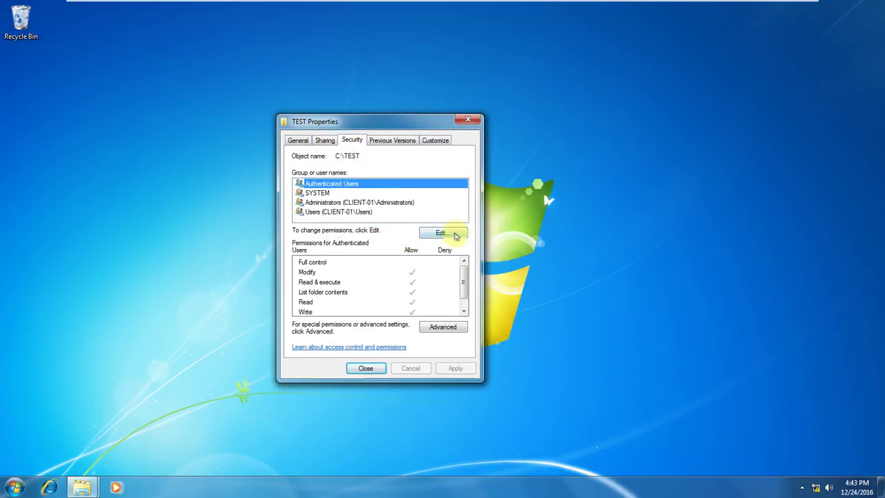
{"action": "left_click", "coordinate": [453, 233]}
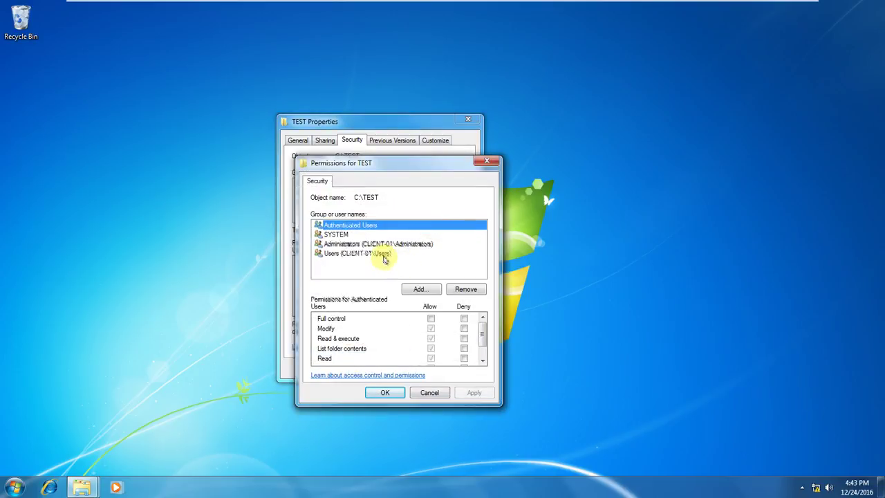
{"action": "left_click", "coordinate": [384, 255]}
{"action": "left_click", "coordinate": [466, 288]}
{"action": "left_click", "coordinate": [539, 296]}
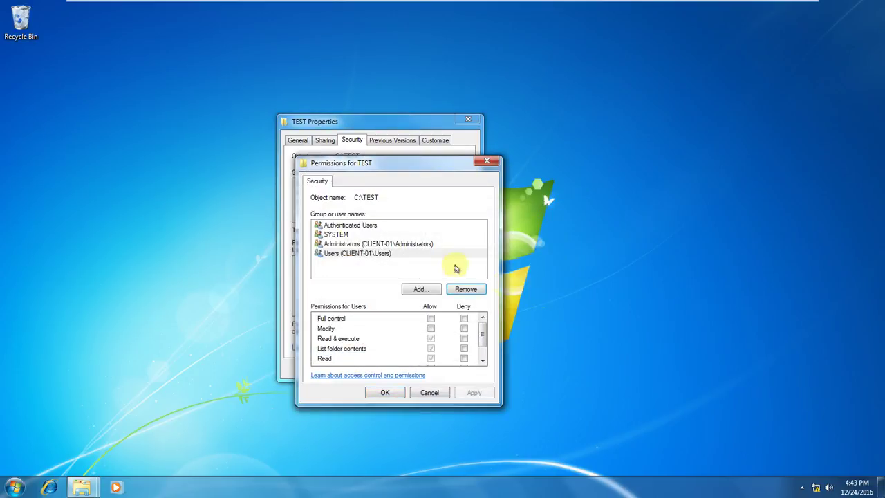
{"action": "left_click", "coordinate": [408, 244]}
{"action": "left_click", "coordinate": [461, 288]}
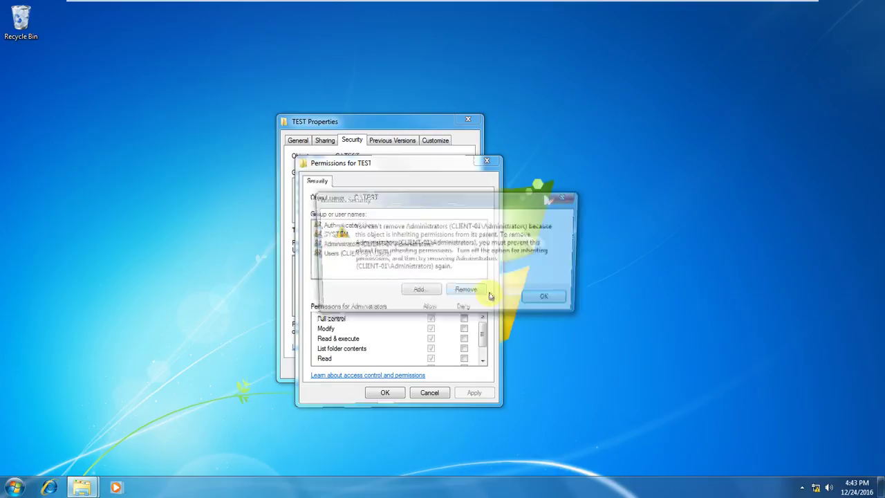
{"action": "left_click", "coordinate": [542, 297]}
Try removing SYSTEM and Authenticated Users, also blocked, then close the permission and properties dialogs.
{"action": "left_click", "coordinate": [346, 234]}
{"action": "left_click", "coordinate": [466, 289]}
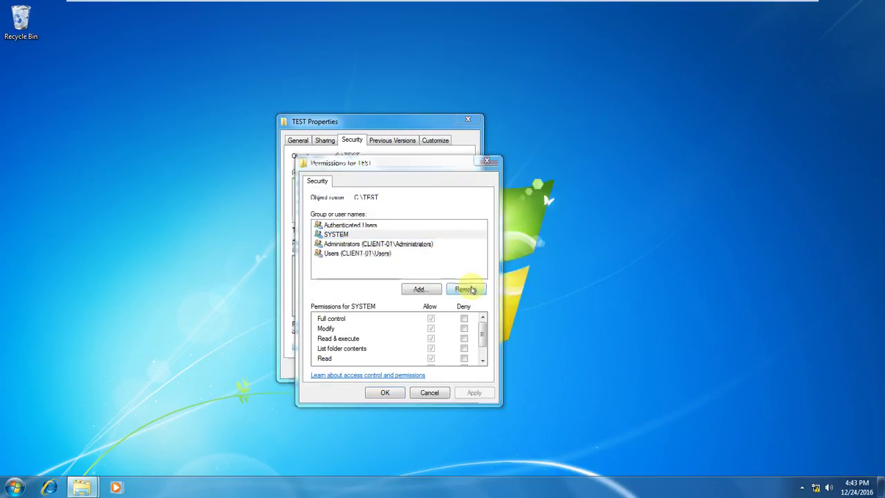
{"action": "left_click", "coordinate": [546, 294]}
{"action": "left_click", "coordinate": [359, 225]}
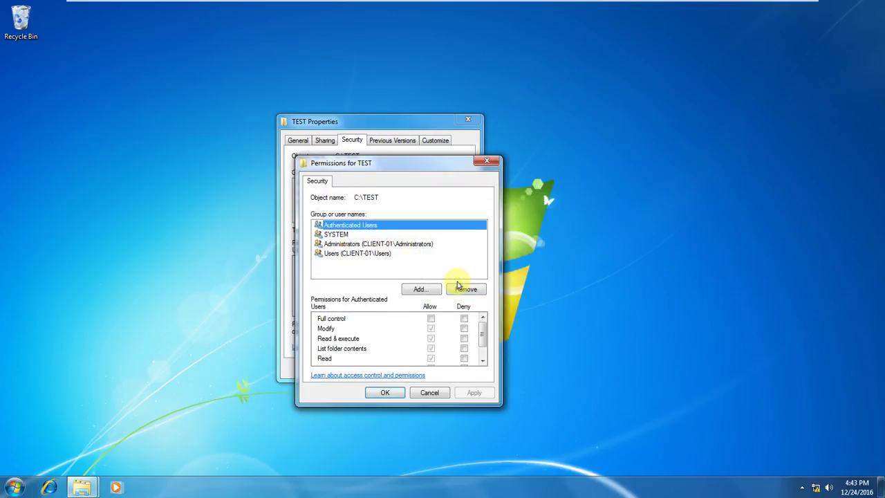
{"action": "left_click", "coordinate": [459, 288]}
{"action": "left_click", "coordinate": [547, 294]}
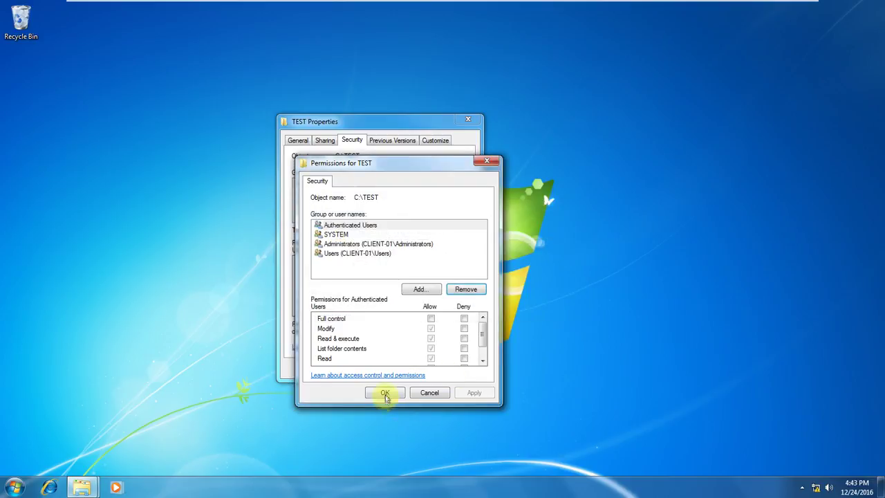
{"action": "left_click", "coordinate": [385, 393]}
{"action": "left_click", "coordinate": [365, 366]}
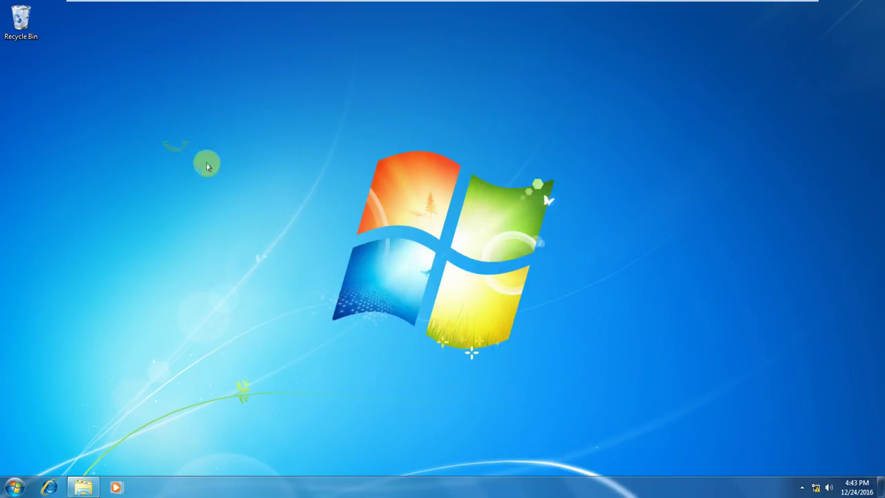
Refresh the desktop, reopen TEST's properties from Local Disk (C:), and edit its NTFS permissions.
{"action": "right_click", "coordinate": [173, 141]}
{"action": "left_click", "coordinate": [216, 168]}
{"action": "left_click", "coordinate": [83, 486]}
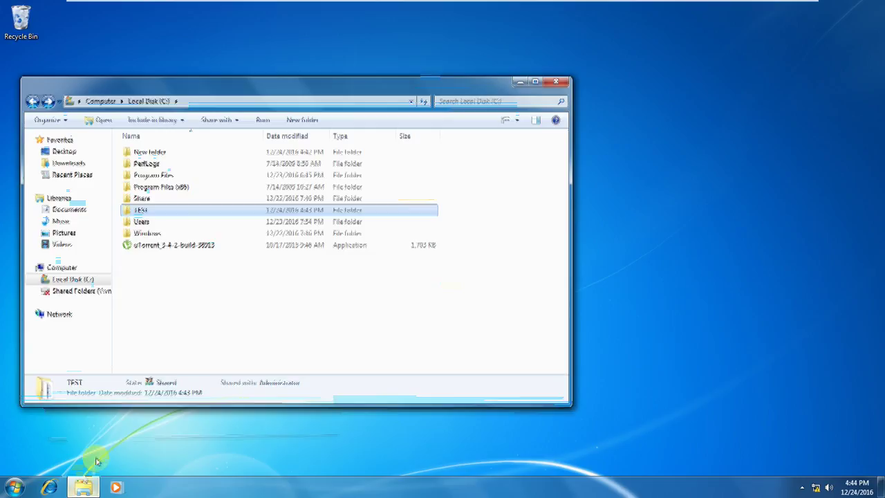
{"action": "right_click", "coordinate": [164, 214]}
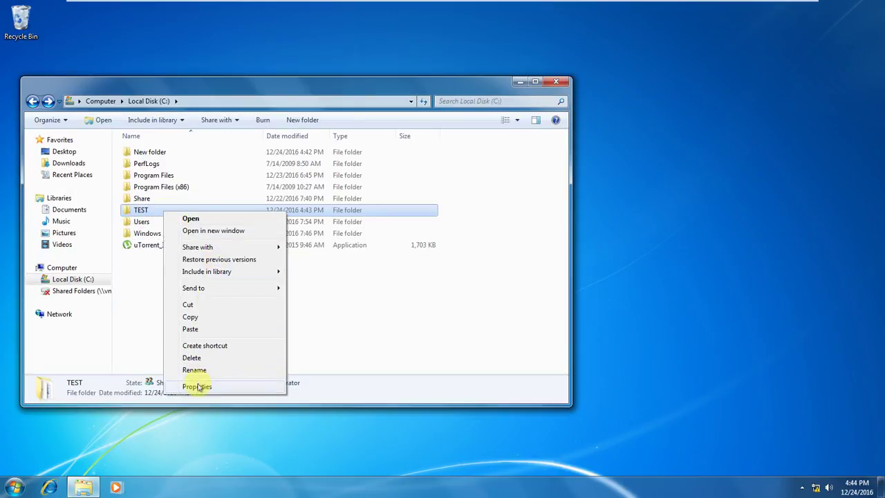
{"action": "left_click", "coordinate": [197, 386]}
{"action": "left_click", "coordinate": [239, 230]}
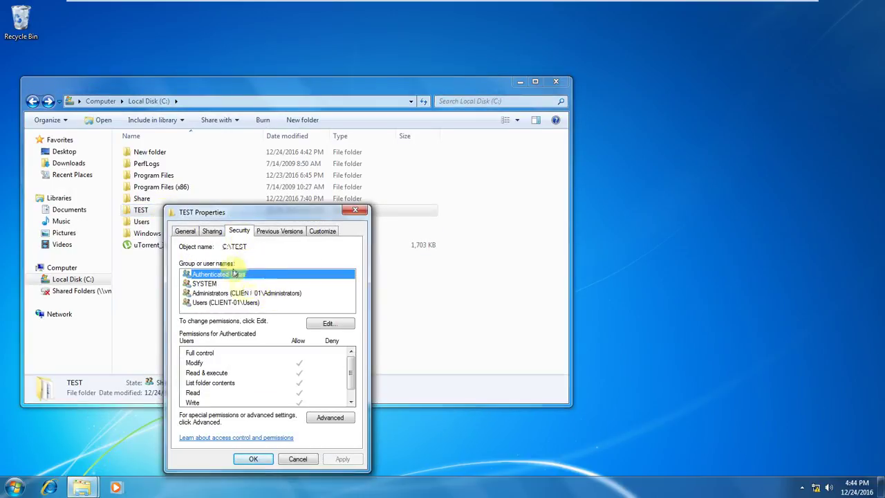
{"action": "left_click", "coordinate": [328, 323]}
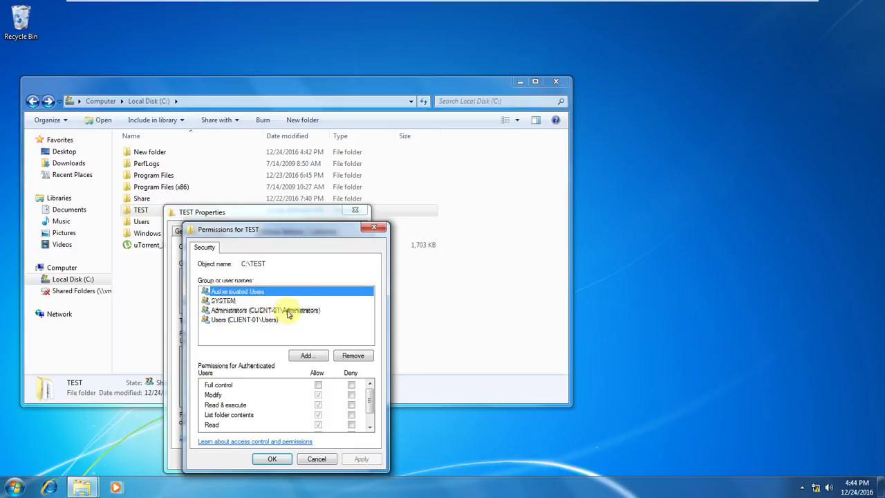
Try removing Administrators and SYSTEM from TEST's permissions; both are refused as inherited.
{"action": "left_click", "coordinate": [289, 313]}
{"action": "left_click", "coordinate": [349, 357]}
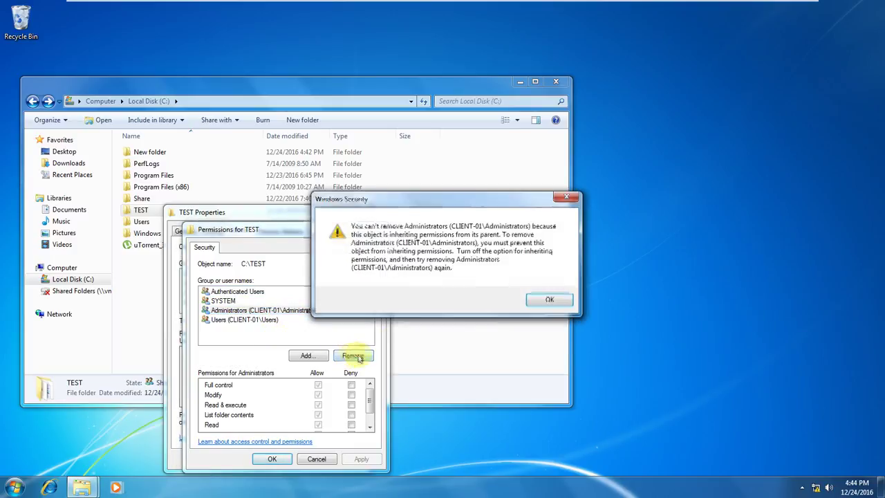
{"action": "left_click", "coordinate": [537, 298]}
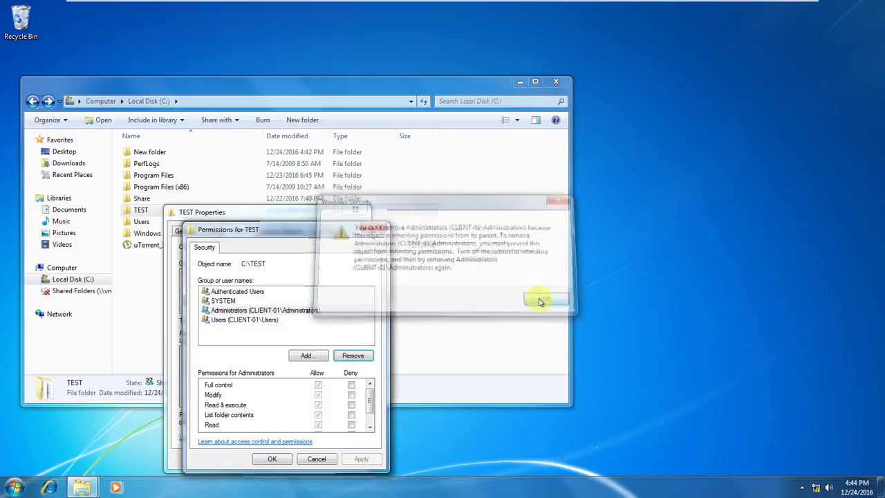
{"action": "left_click", "coordinate": [228, 300]}
{"action": "left_click", "coordinate": [352, 356]}
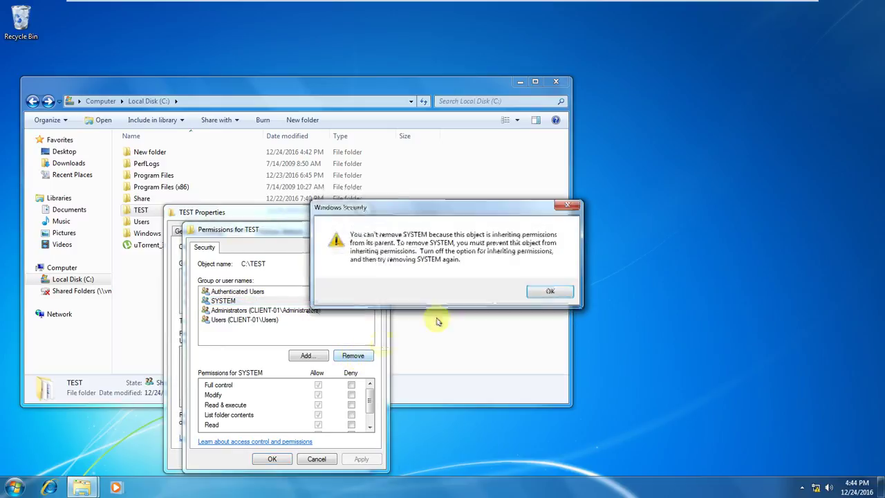
{"action": "left_click", "coordinate": [541, 291]}
Review each group's permissions, fail to remove Authenticated Users, cancel, and open Advanced security settings.
{"action": "left_click", "coordinate": [248, 292]}
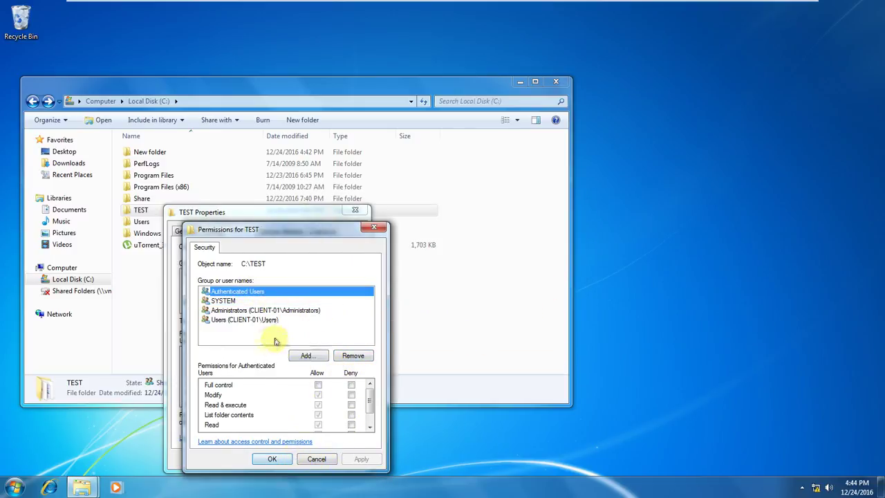
{"action": "left_click", "coordinate": [255, 320]}
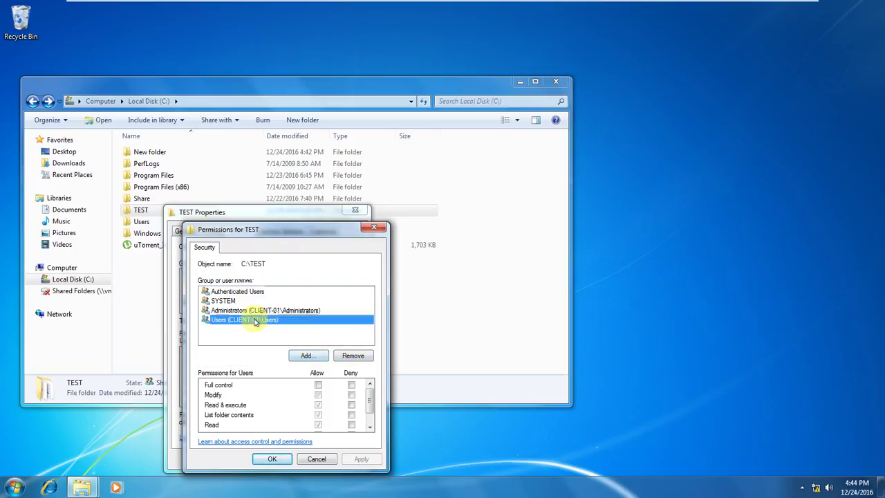
{"action": "left_click", "coordinate": [263, 310]}
{"action": "left_click", "coordinate": [246, 301]}
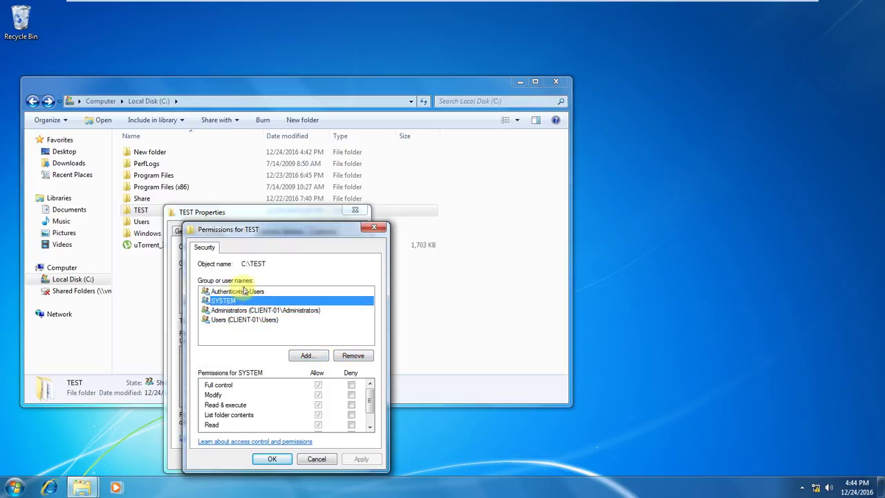
{"action": "left_click", "coordinate": [244, 291]}
{"action": "left_click", "coordinate": [353, 353]}
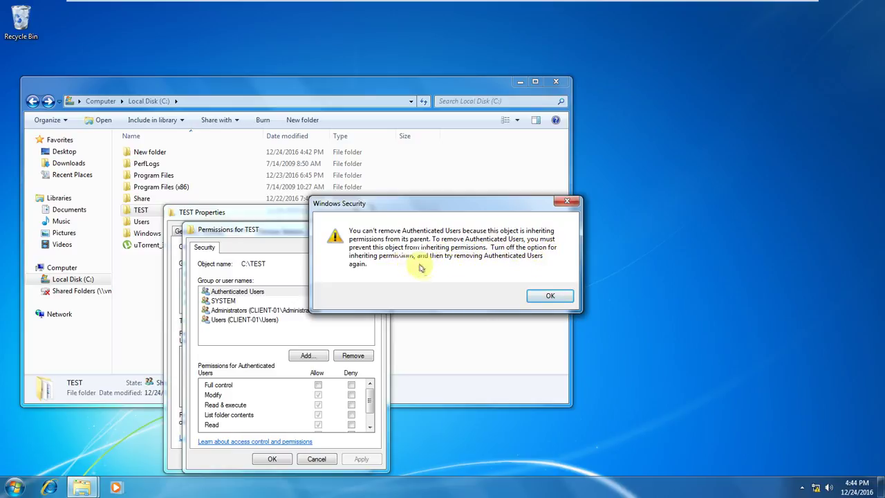
{"action": "left_click", "coordinate": [549, 296]}
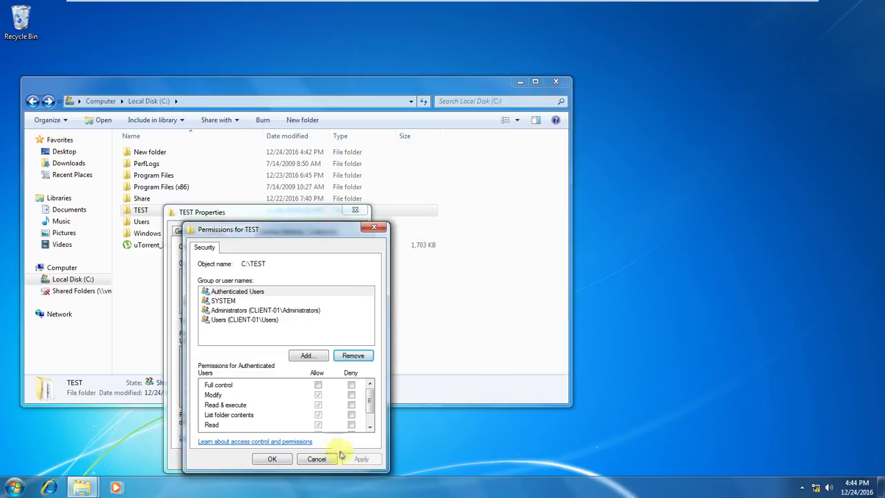
{"action": "left_click", "coordinate": [315, 458]}
{"action": "left_click", "coordinate": [340, 417]}
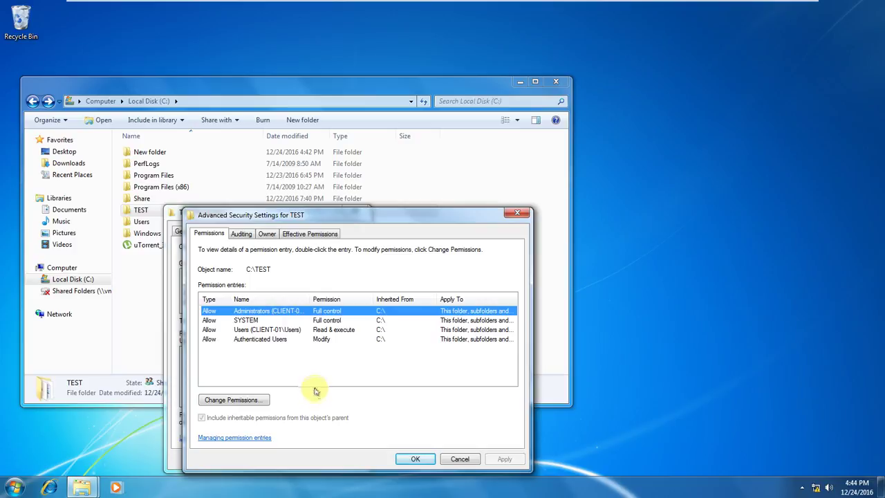
Make TEST's advanced permissions editable and inspect the SYSTEM and Administrators entries without changing them.
{"action": "left_click", "coordinate": [242, 404]}
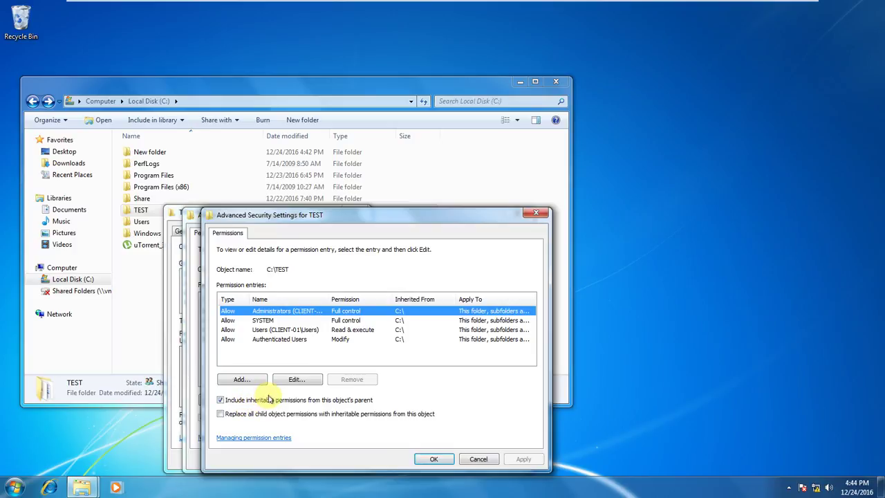
{"action": "left_click", "coordinate": [279, 322]}
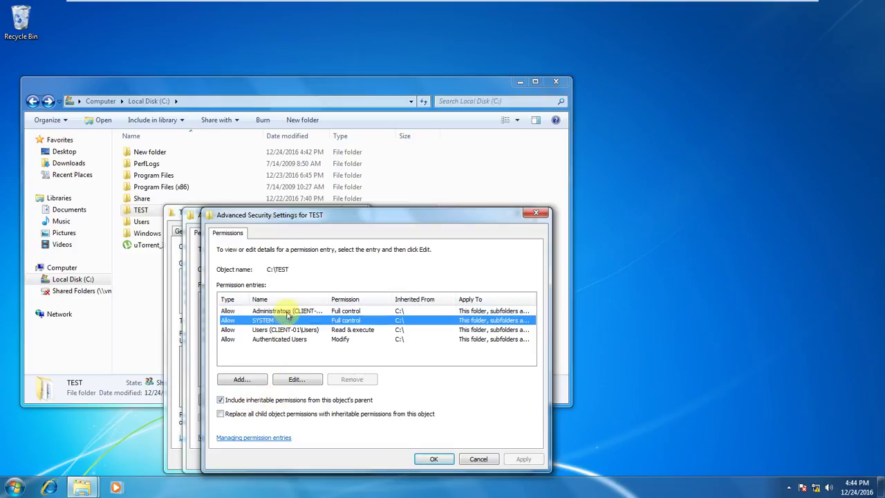
{"action": "left_click", "coordinate": [288, 312]}
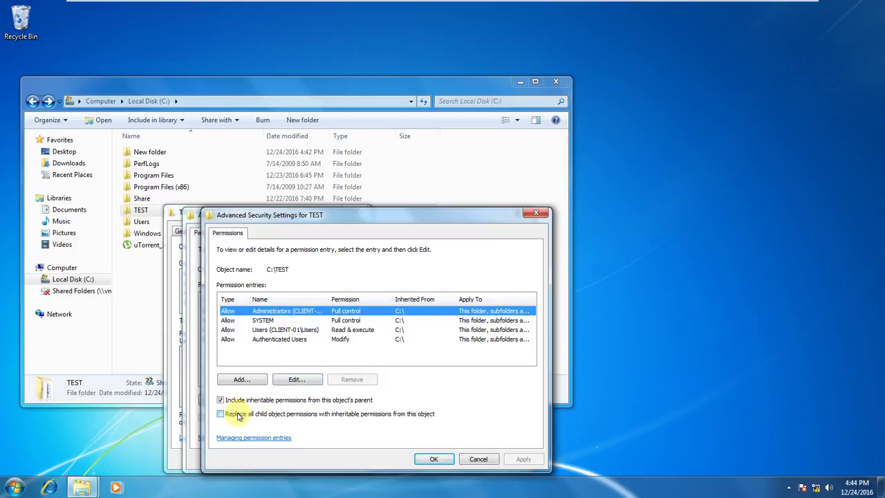
{"action": "double_click", "coordinate": [460, 311]}
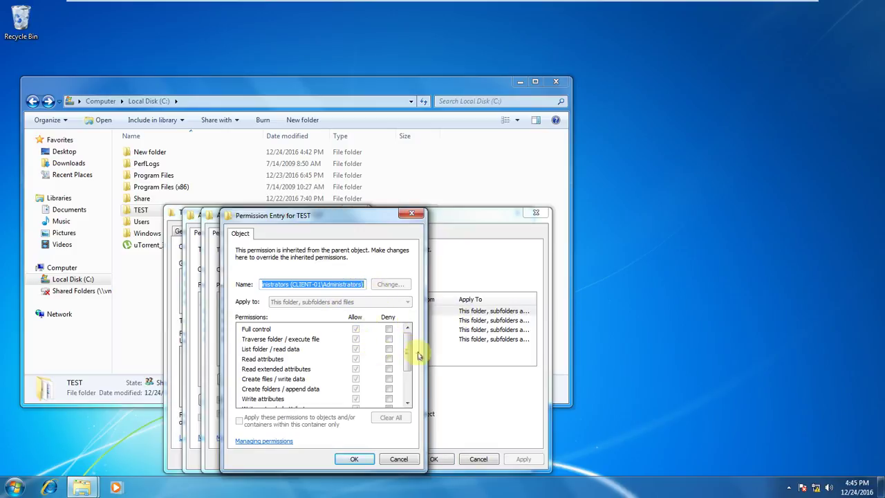
{"action": "left_click_drag", "start_coordinate": [408, 352], "coordinate": [409, 332]}
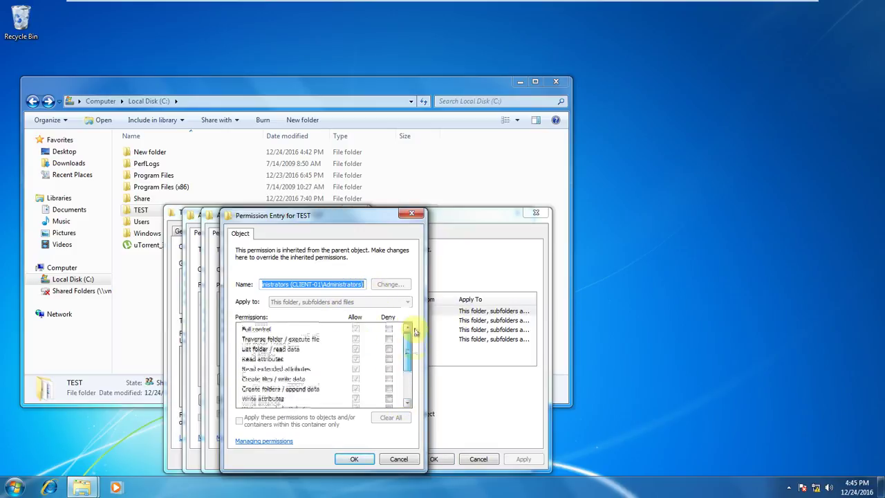
{"action": "left_click", "coordinate": [396, 459]}
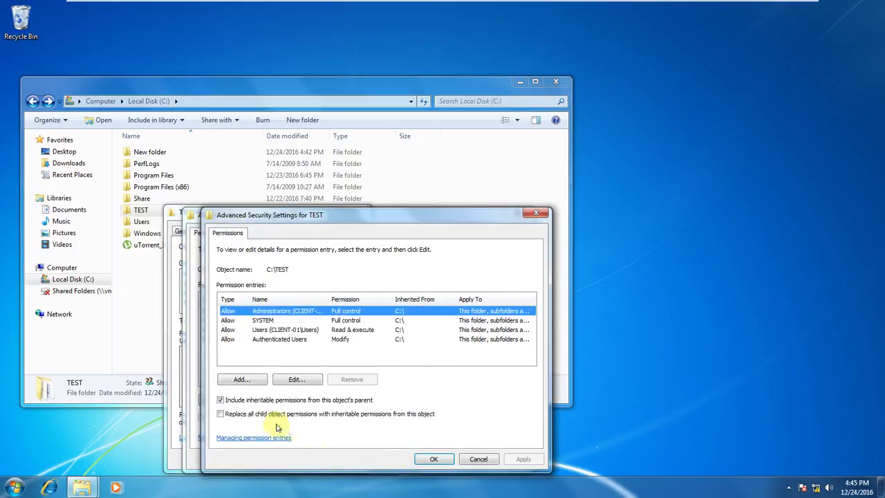
{"action": "left_click", "coordinate": [297, 378]}
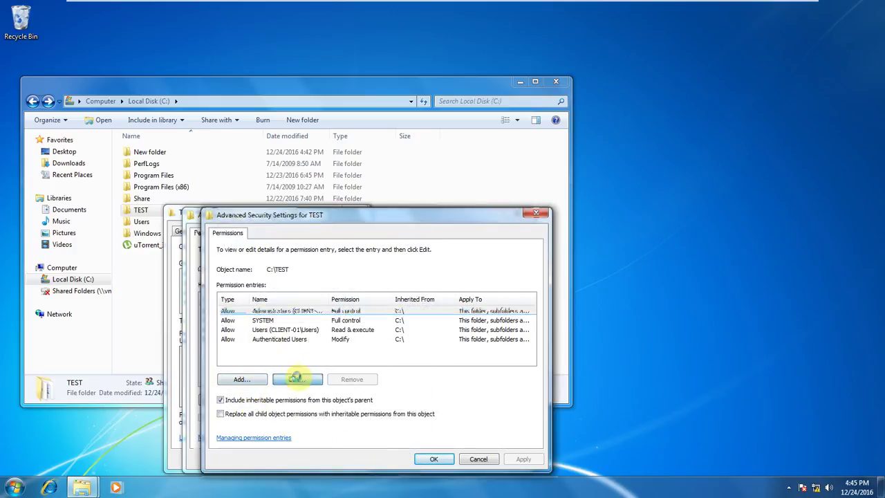
{"action": "left_click", "coordinate": [398, 458]}
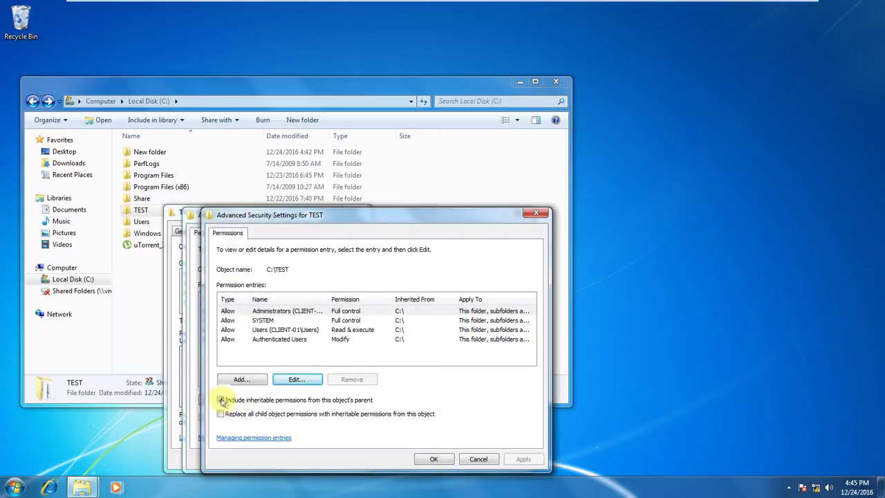
Turn off inheritance from C:\, keeping the four entries as explicit permissions, and save.
{"action": "left_click", "coordinate": [220, 400]}
{"action": "left_click", "coordinate": [285, 325]}
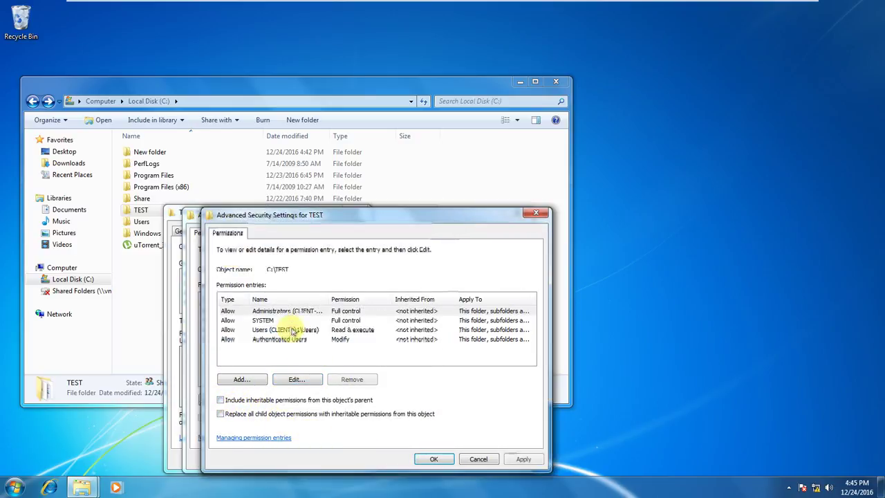
{"action": "left_click", "coordinate": [435, 458]}
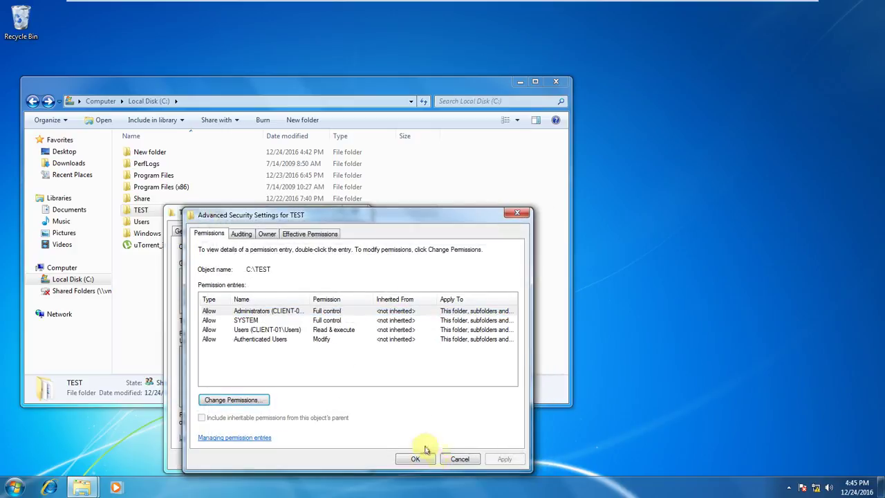
Close Advanced Security Settings and open TEST's permission editor after reviewing the group permissions.
{"action": "left_click", "coordinate": [427, 458]}
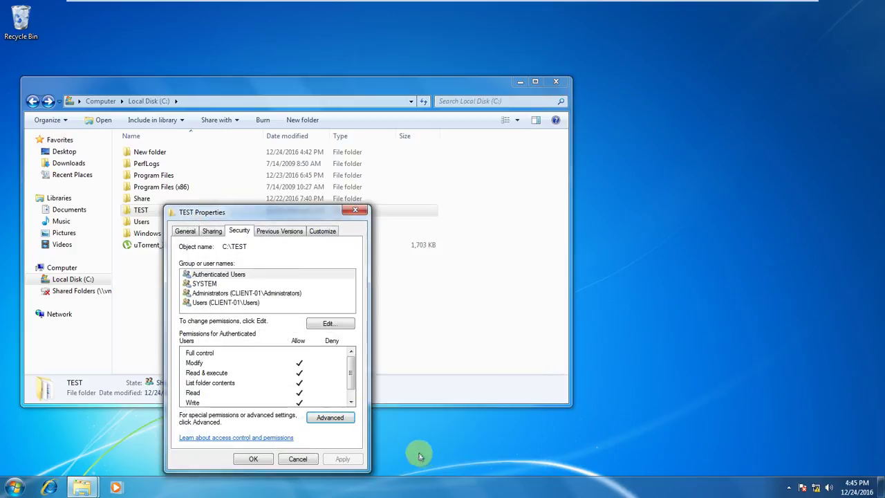
{"action": "left_click", "coordinate": [237, 274]}
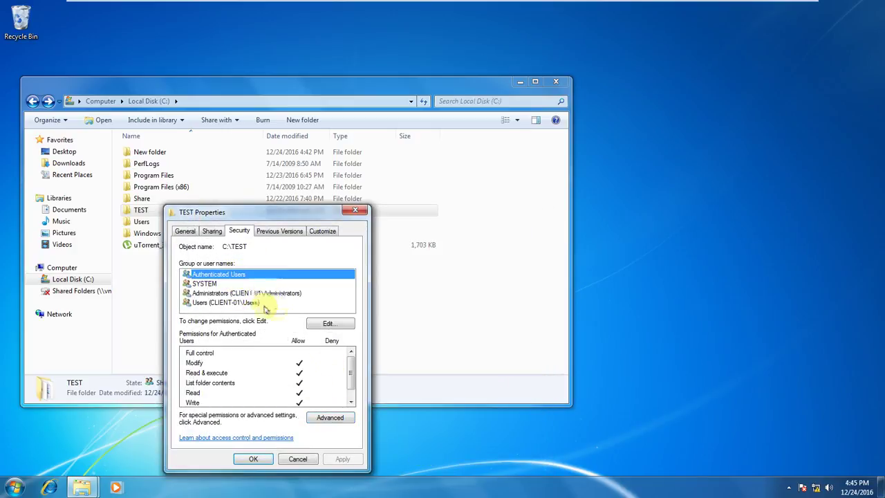
{"action": "left_click", "coordinate": [296, 292]}
{"action": "left_click", "coordinate": [325, 322]}
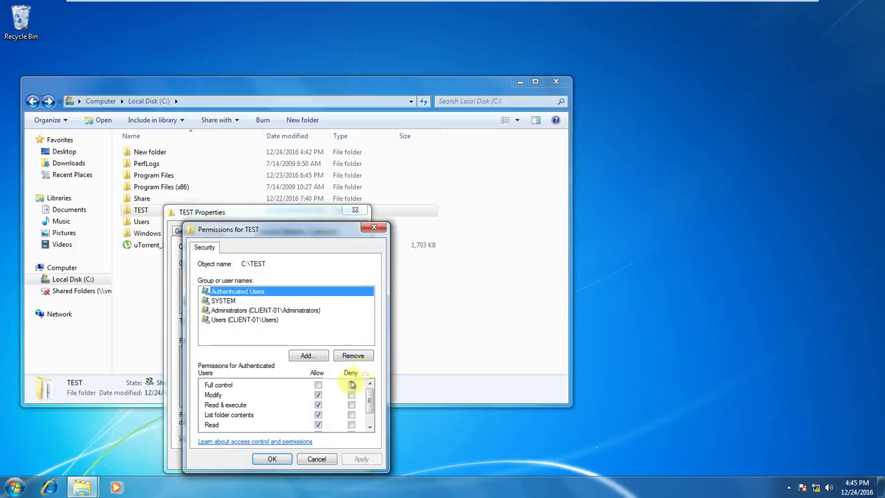
{"action": "left_click", "coordinate": [316, 459]}
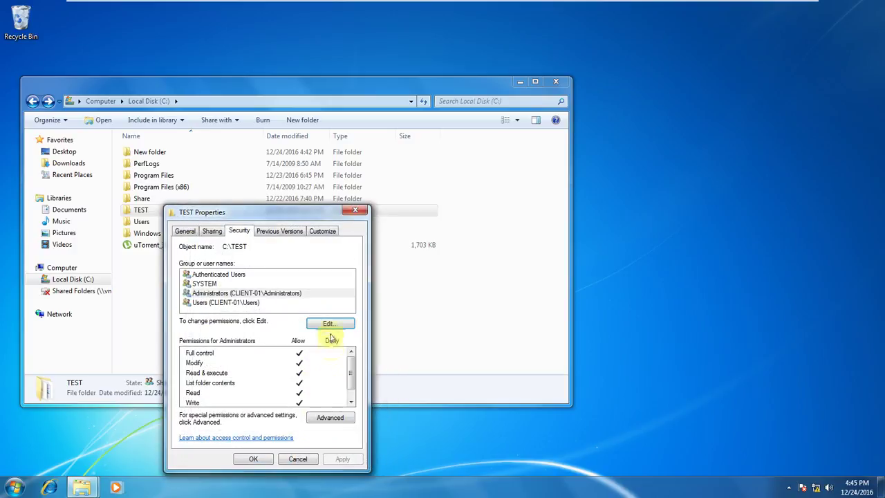
{"action": "left_click", "coordinate": [324, 321]}
Remove Administrators, Users, SYSTEM and Authenticated Users from TEST's permission list.
{"action": "left_click", "coordinate": [260, 309]}
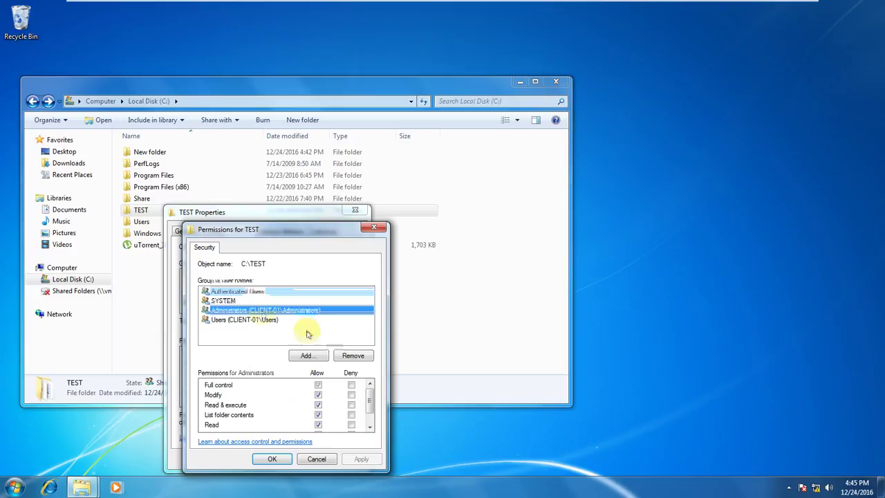
{"action": "left_click", "coordinate": [352, 356]}
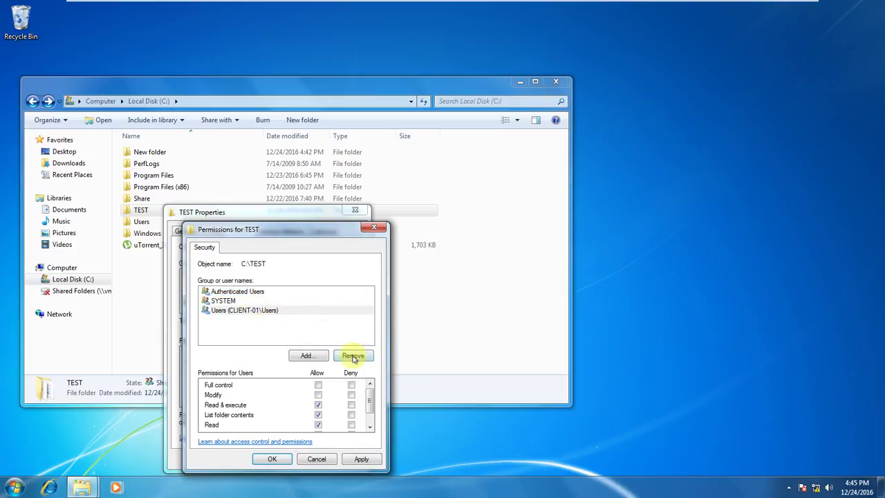
{"action": "left_click", "coordinate": [352, 355]}
{"action": "left_click", "coordinate": [230, 302]}
{"action": "left_click", "coordinate": [355, 356]}
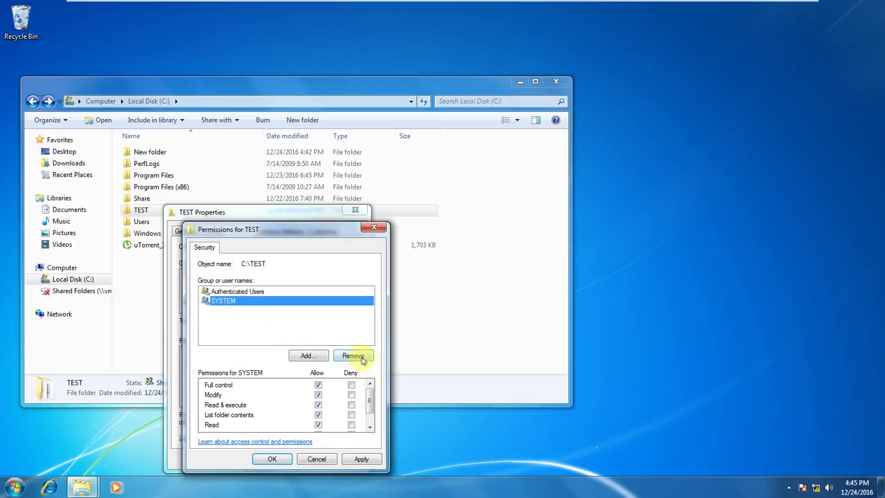
{"action": "left_click", "coordinate": [266, 293]}
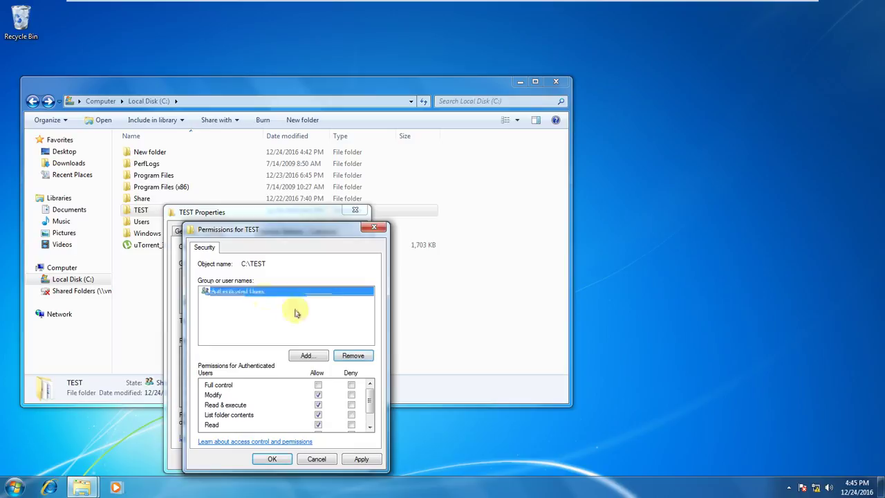
{"action": "left_click", "coordinate": [352, 355]}
Apply the empty permission list, confirm denying everyone access, and close TEST's properties.
{"action": "left_click", "coordinate": [360, 460]}
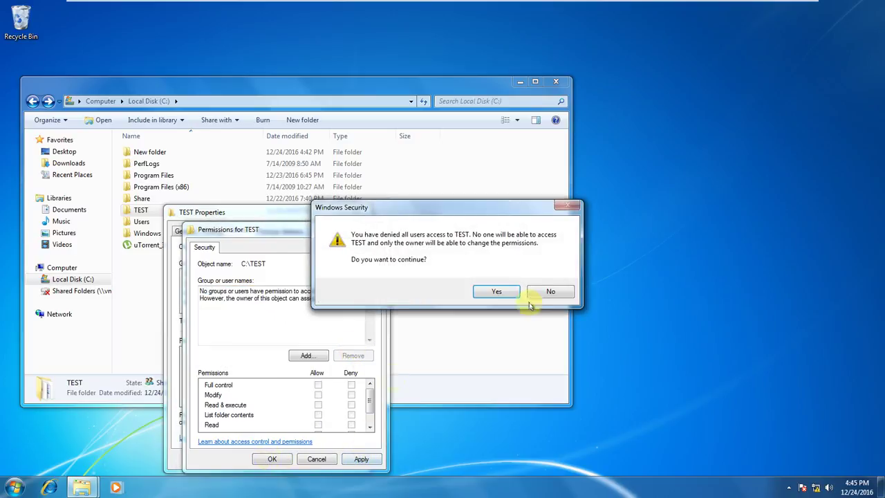
{"action": "left_click", "coordinate": [496, 292]}
{"action": "left_click", "coordinate": [271, 459]}
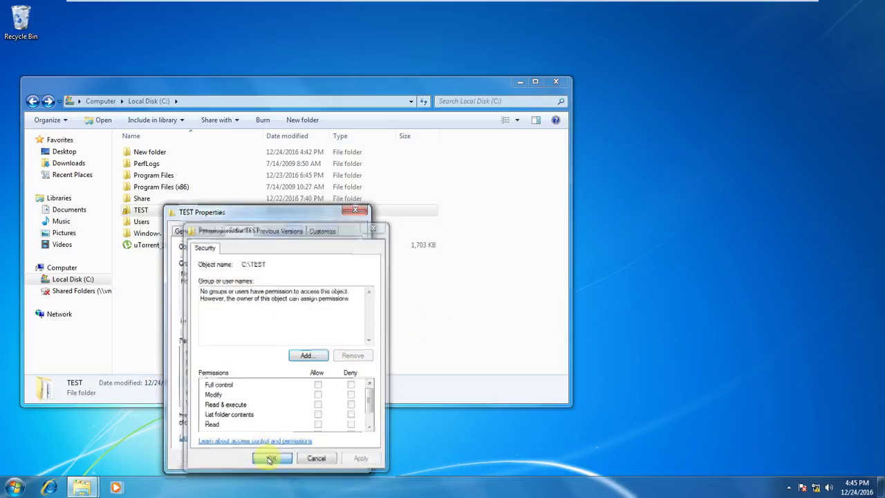
{"action": "left_click", "coordinate": [253, 458]}
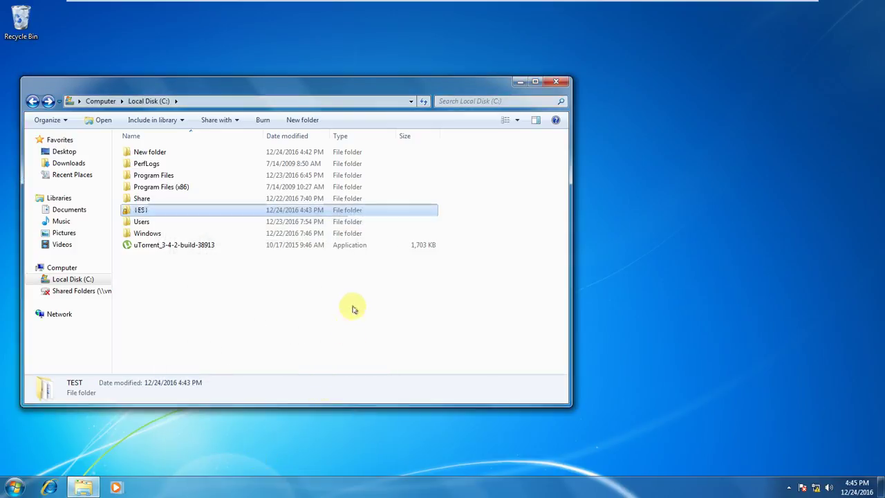
Look at drive C:'s sharing and advanced sharing options, then close its properties.
{"action": "right_click", "coordinate": [140, 213]}
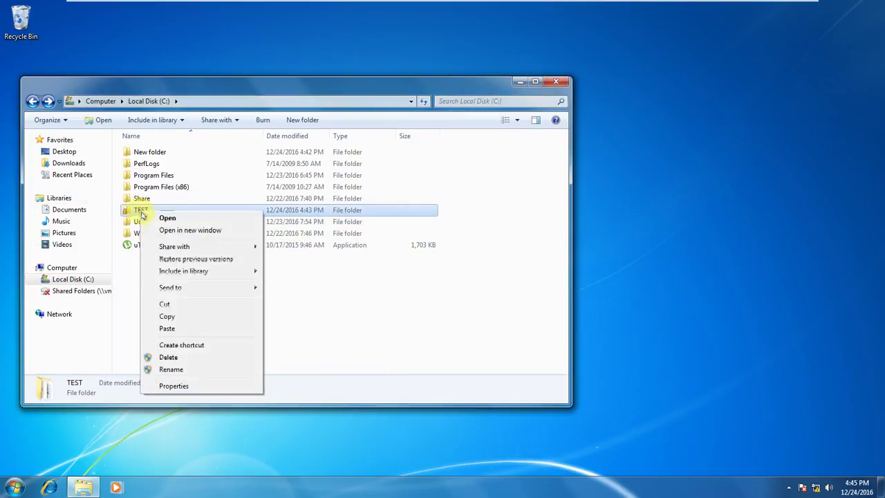
{"action": "left_click", "coordinate": [116, 319]}
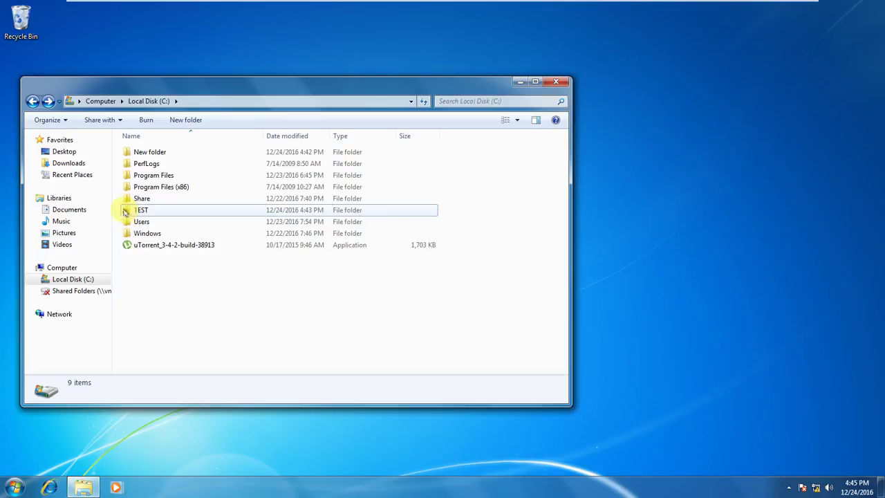
{"action": "right_click", "coordinate": [148, 214]}
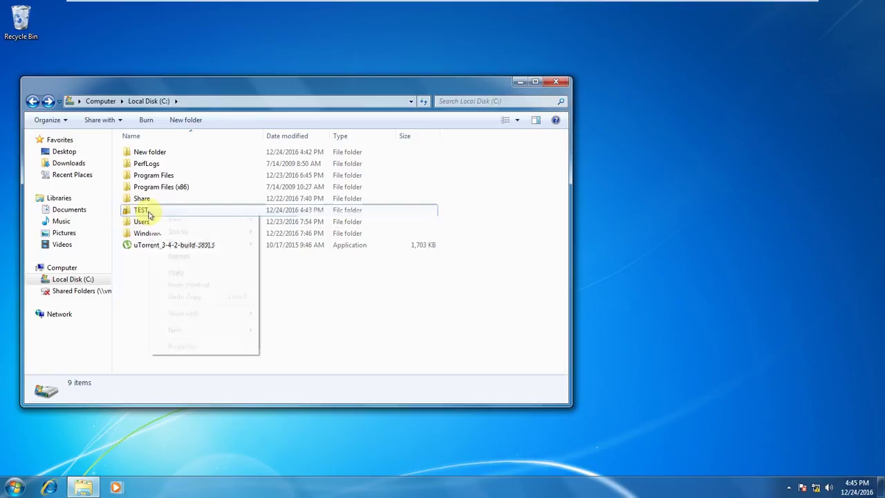
{"action": "left_click", "coordinate": [191, 347]}
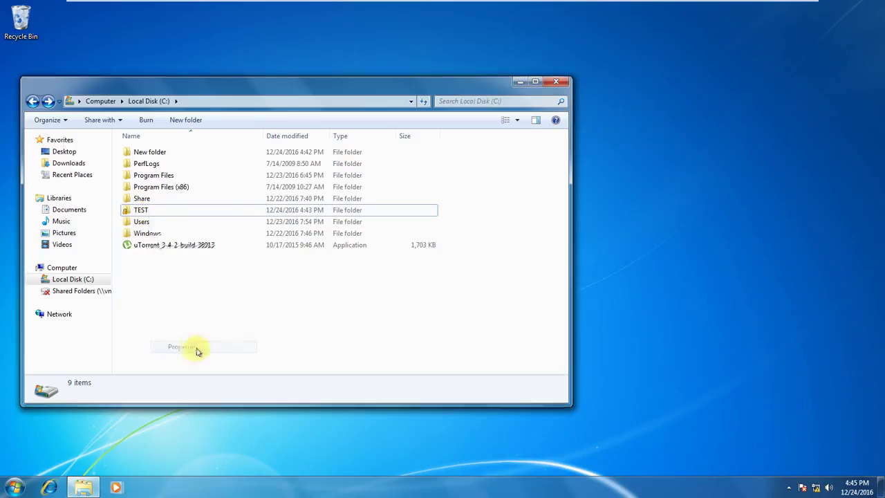
{"action": "left_click", "coordinate": [214, 118]}
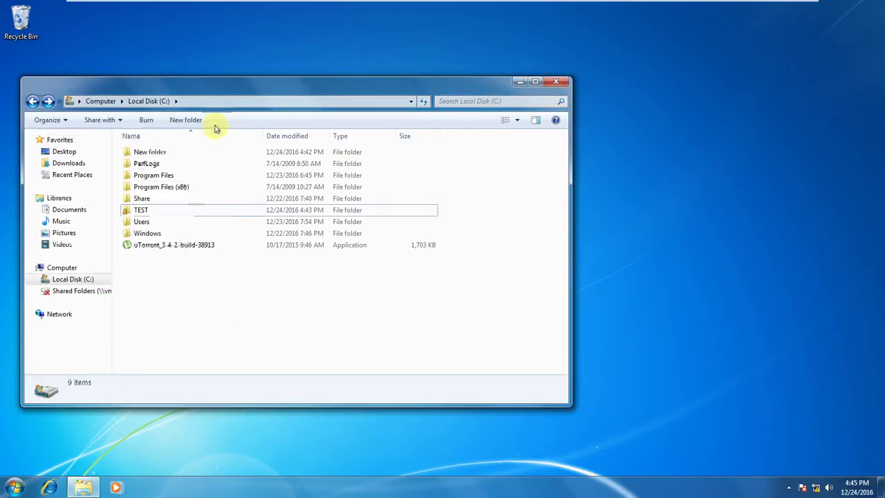
{"action": "right_click", "coordinate": [156, 212]}
{"action": "left_click", "coordinate": [188, 343]}
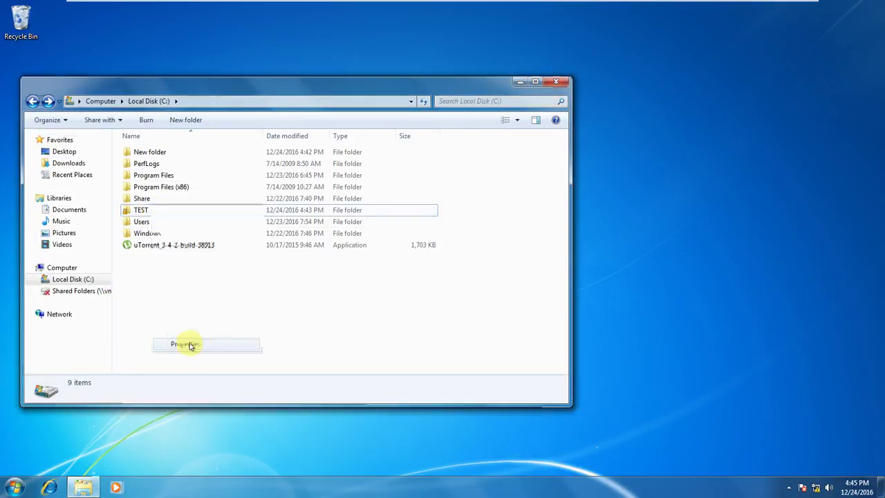
{"action": "left_click_drag", "start_coordinate": [157, 119], "coordinate": [352, 162]}
{"action": "left_click", "coordinate": [397, 193]}
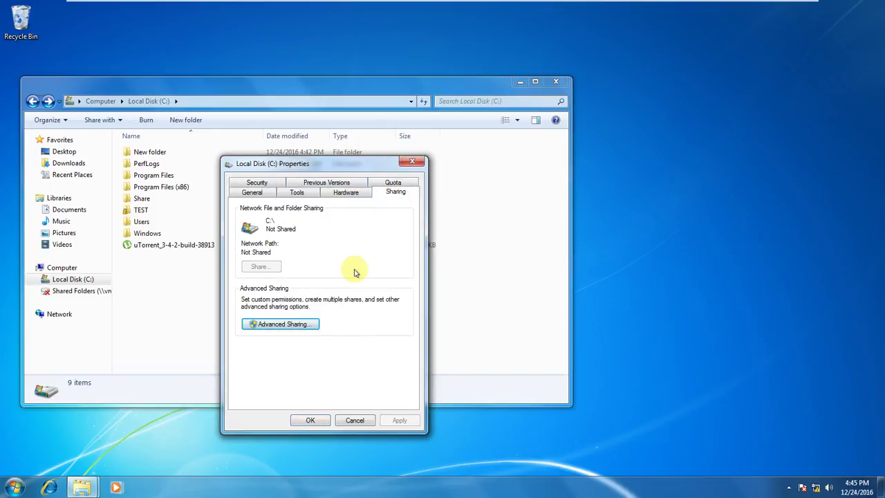
{"action": "left_click", "coordinate": [277, 323]}
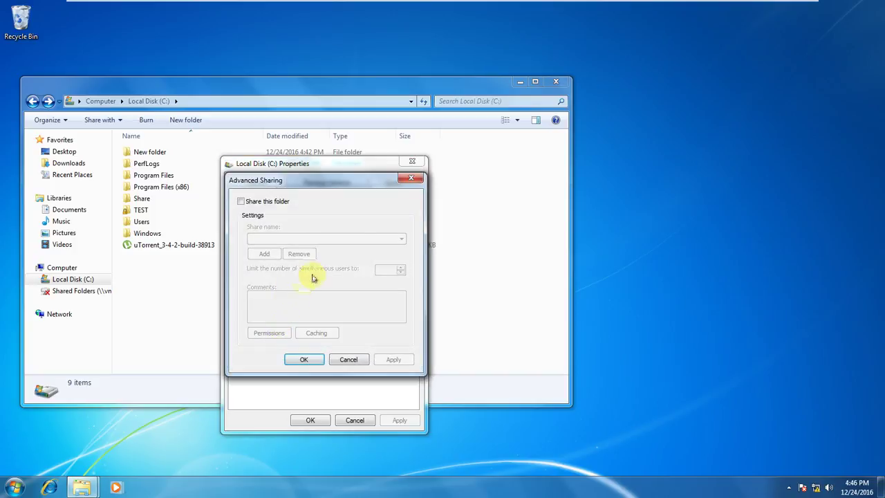
{"action": "left_click", "coordinate": [412, 180]}
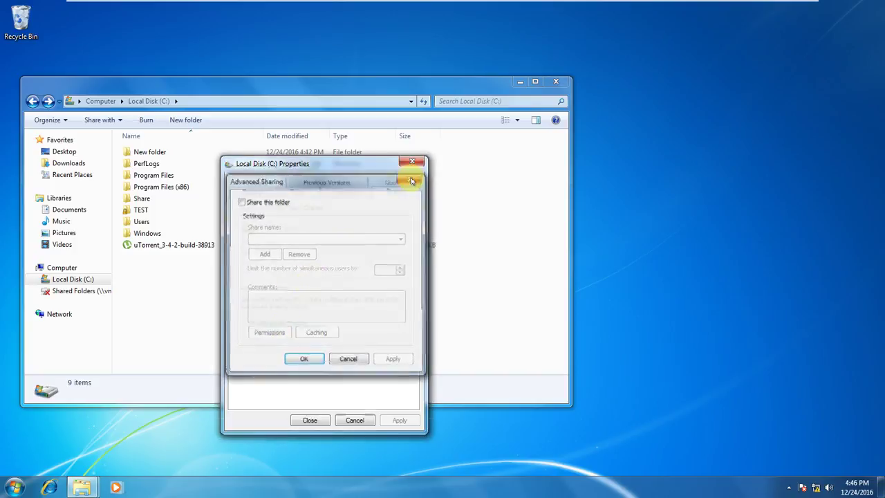
{"action": "left_click", "coordinate": [412, 162]}
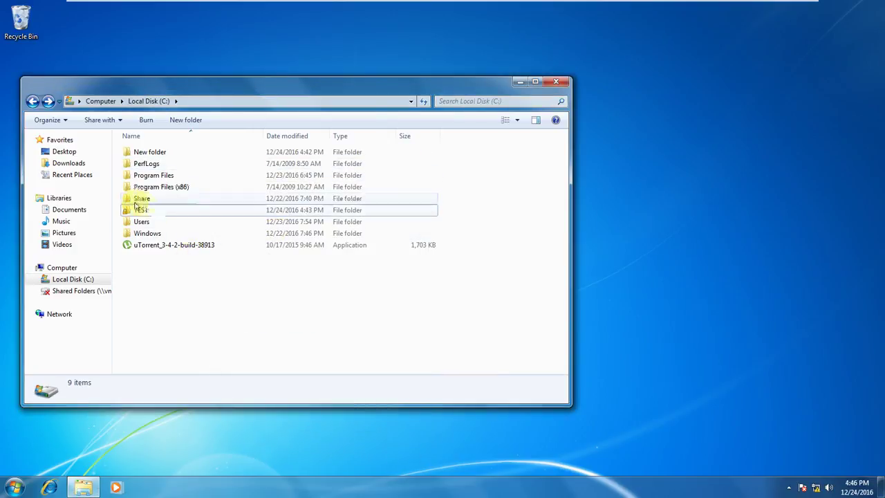
Open TEST's properties, check its Security tab, and bring up Advanced Sharing for share TEST.
{"action": "left_click", "coordinate": [138, 210]}
{"action": "right_click", "coordinate": [138, 211]}
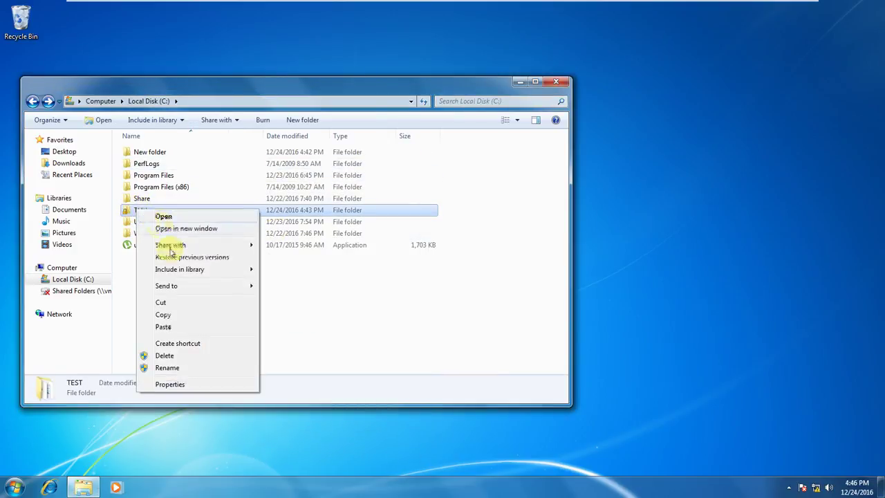
{"action": "left_click", "coordinate": [166, 385]}
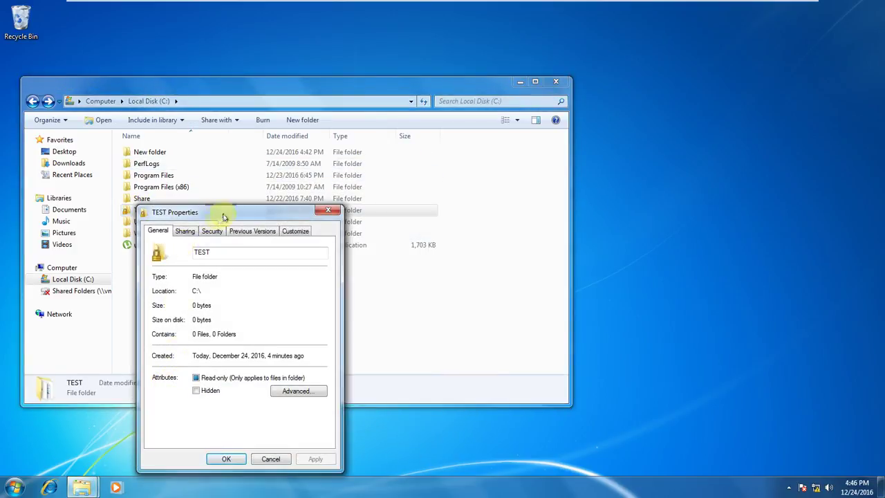
{"action": "left_click_drag", "start_coordinate": [228, 212], "coordinate": [344, 123]}
{"action": "left_click", "coordinate": [301, 142]}
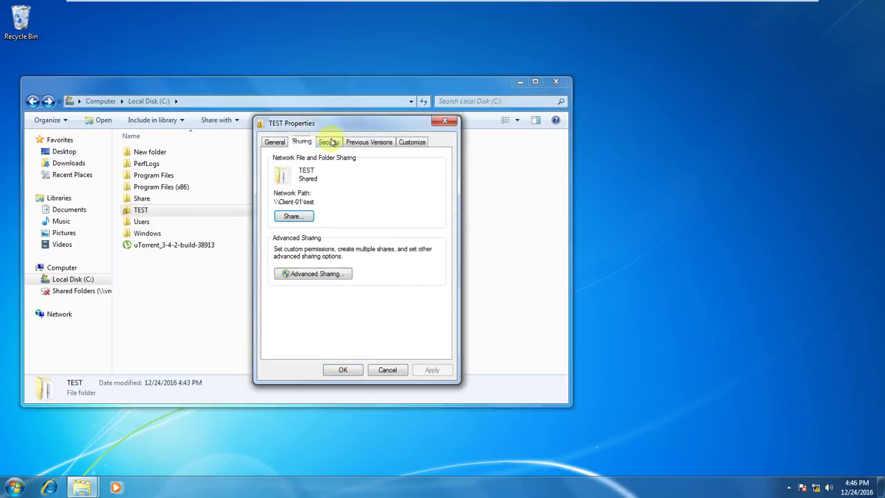
{"action": "left_click", "coordinate": [329, 142]}
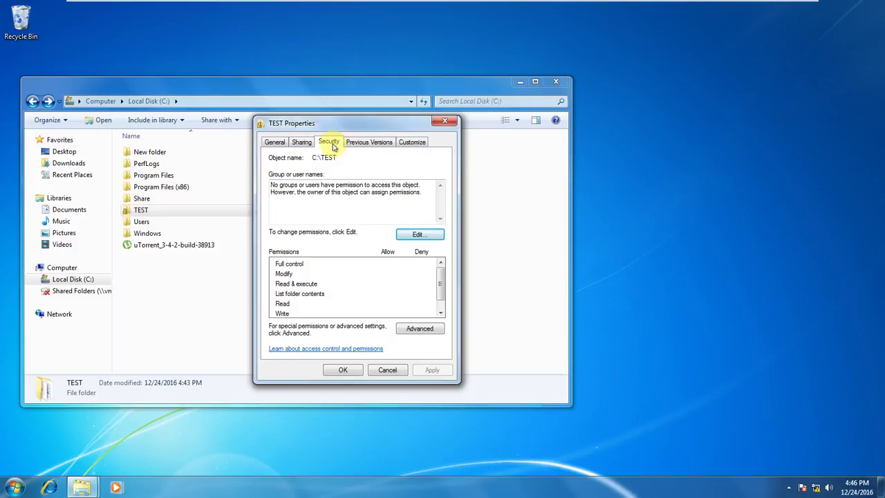
{"action": "left_click", "coordinate": [302, 142]}
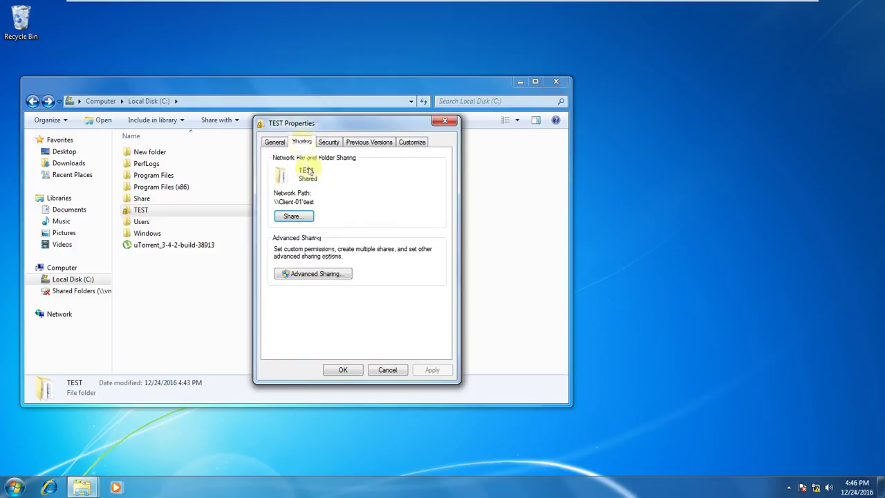
{"action": "left_click", "coordinate": [323, 275]}
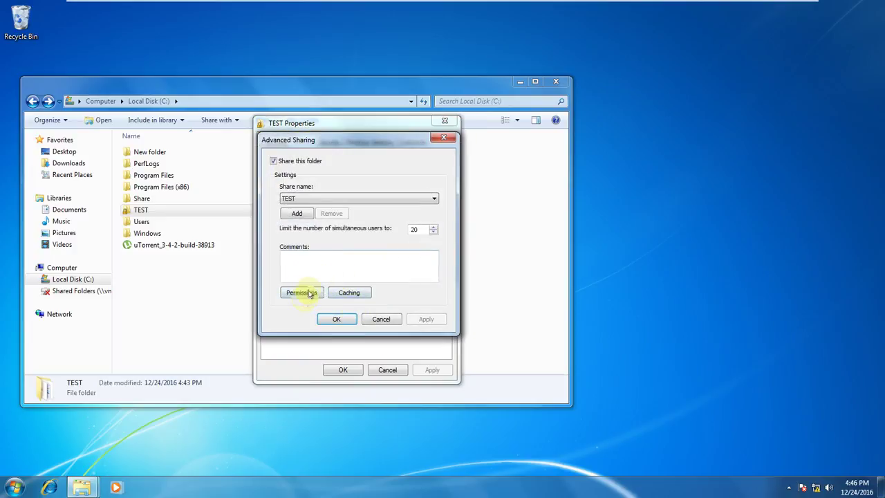
Review the TEST share's empty permissions list, cancel it, and bring up the Start menu.
{"action": "left_click", "coordinate": [305, 291]}
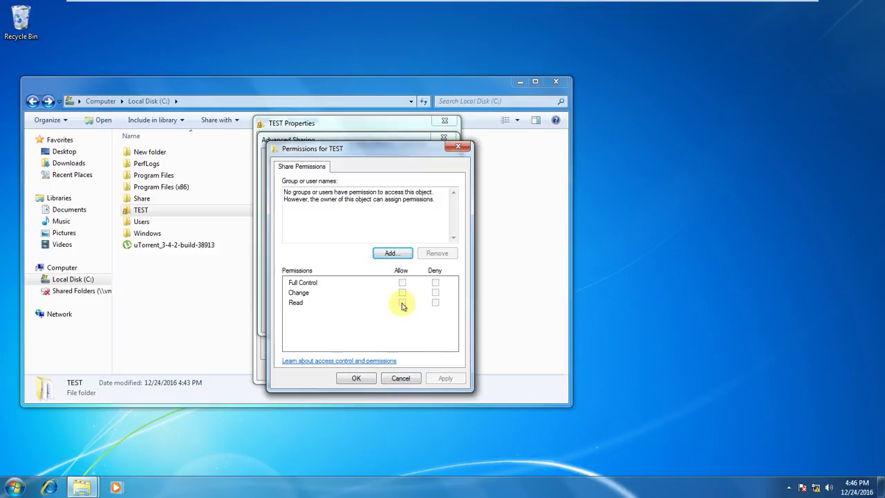
{"action": "left_click", "coordinate": [400, 377]}
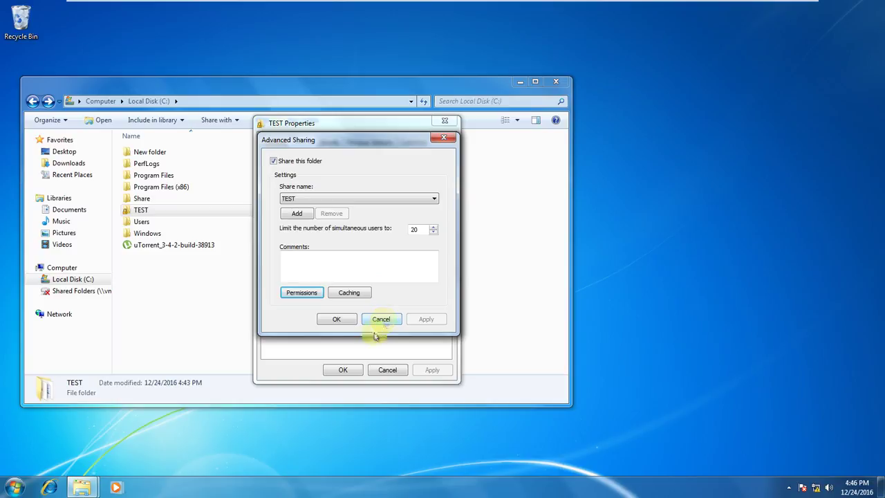
{"action": "left_click", "coordinate": [25, 491]}
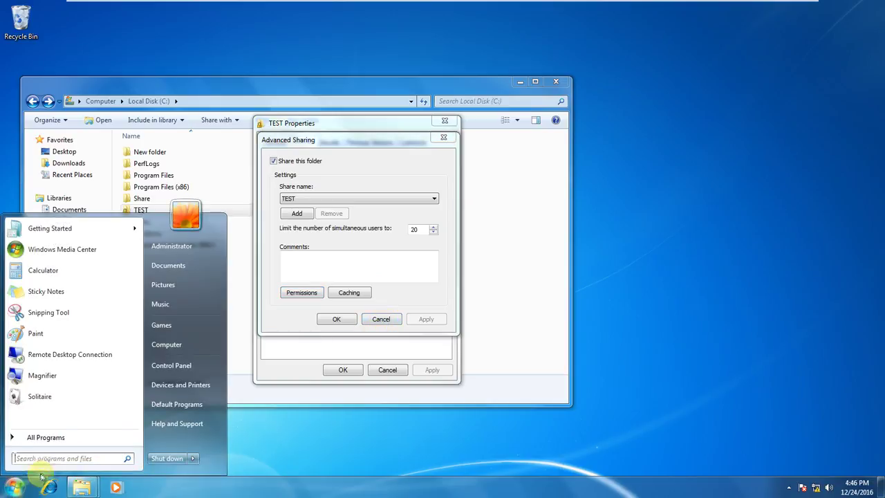
Run ipconfig in a command prompt to confirm the VM address is 192.168.1.7.
{"action": "key", "text": "super+r"}
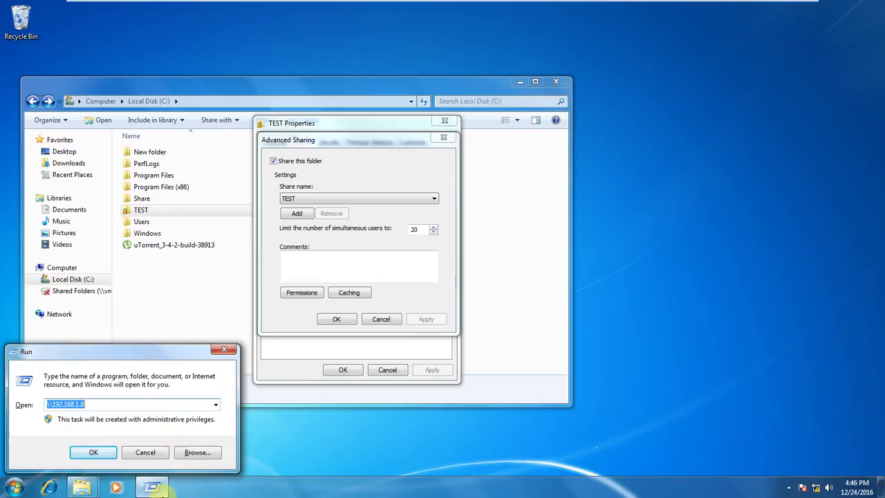
{"action": "mouse_move", "coordinate": [168, 488]}
{"action": "type", "text": "md"}
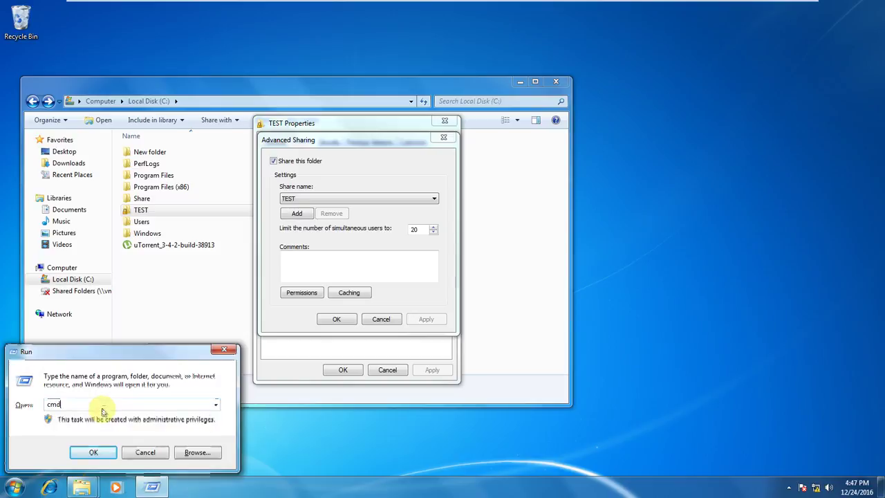
{"action": "key", "text": "Return"}
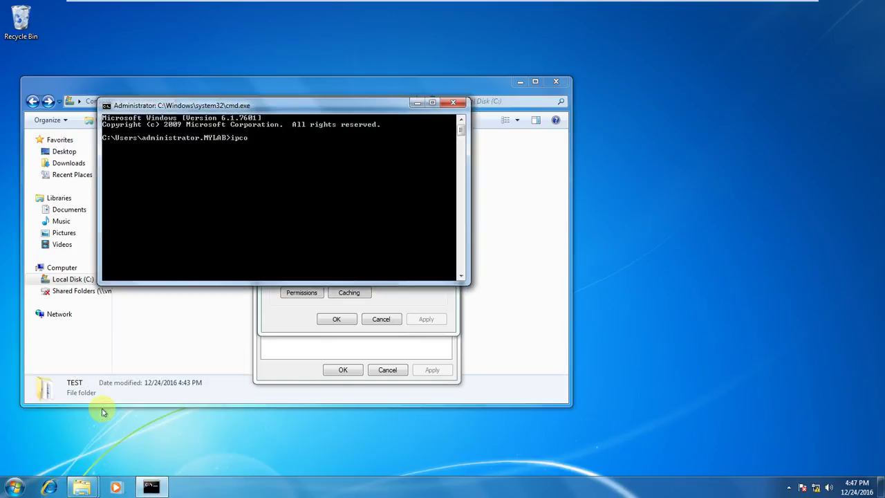
{"action": "type", "text": "ipconfig"}
{"action": "key", "text": "Return"}
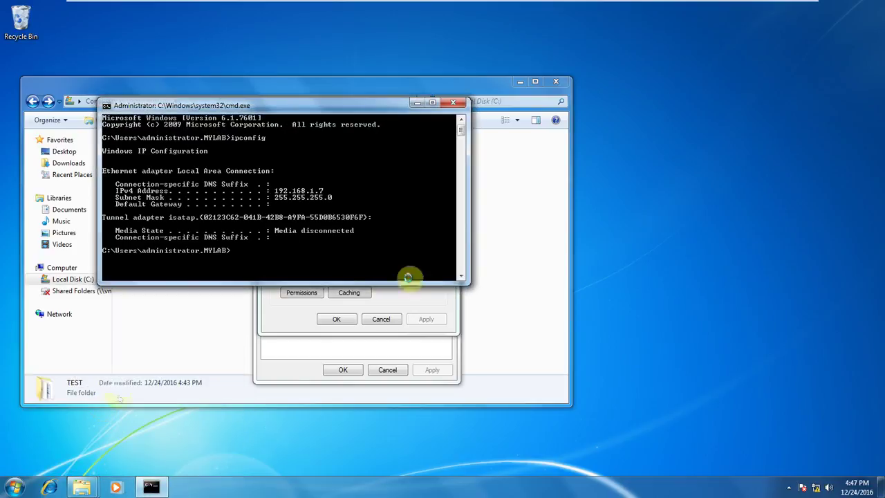
{"action": "left_click", "coordinate": [449, 103]}
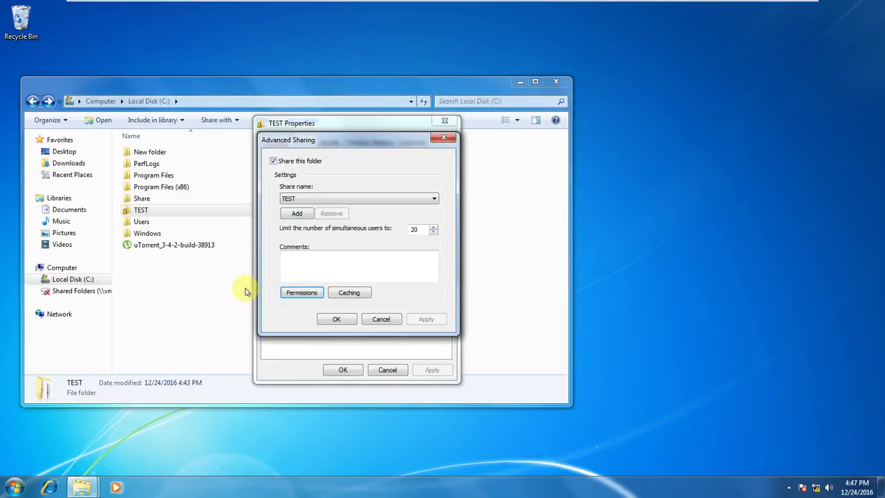
Try opening \\192.168.1.7\test from Run and dismiss the access-denied network error.
{"action": "key", "text": "super+r"}
{"action": "type", "text": "\\1"}
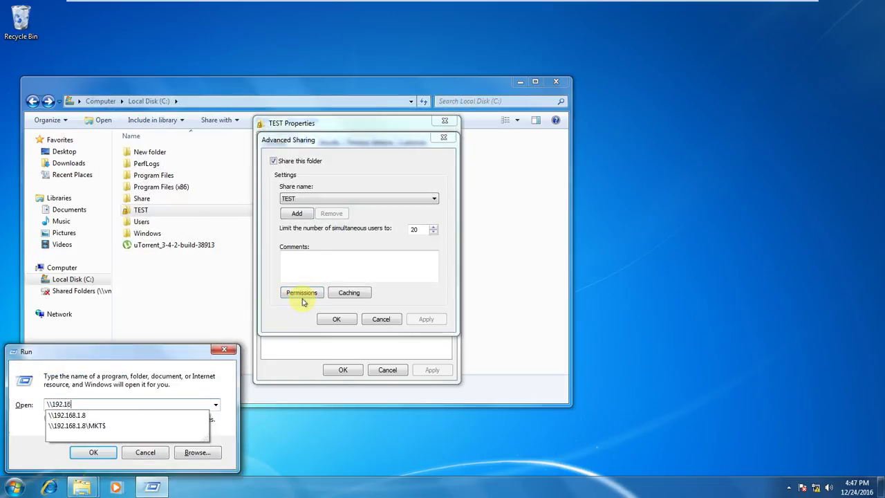
{"action": "key", "text": "Down"}
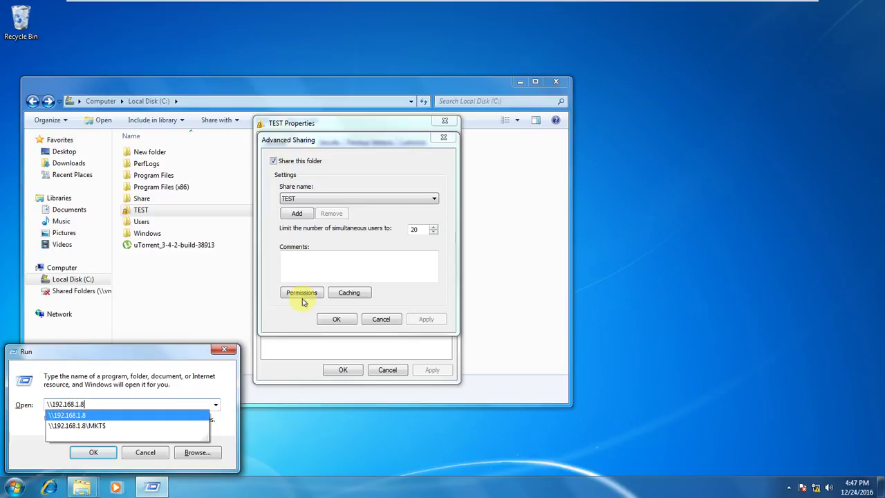
{"action": "key", "text": "BackSpace"}
{"action": "type", "text": "7"}
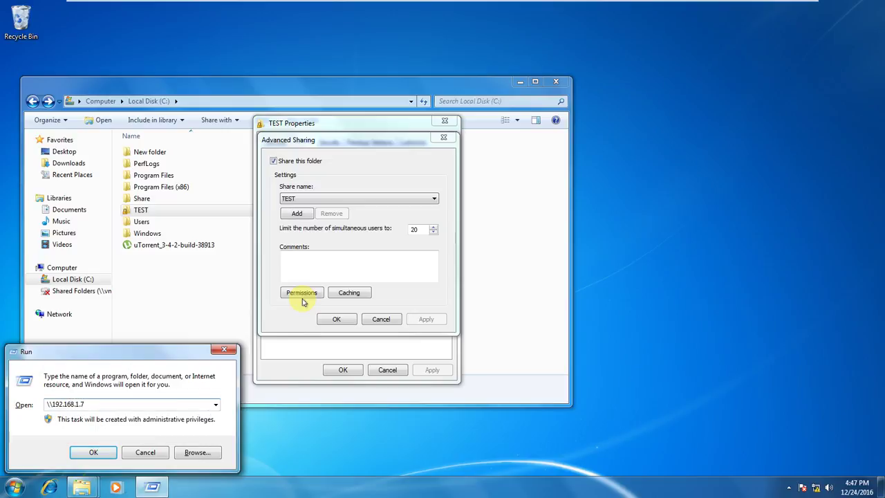
{"action": "type", "text": "\test"}
{"action": "left_click", "coordinate": [94, 452]}
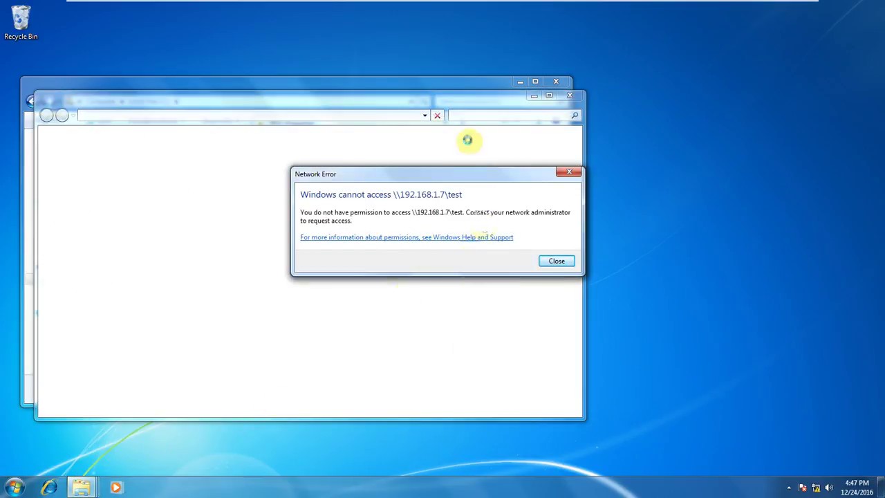
{"action": "left_click", "coordinate": [559, 262]}
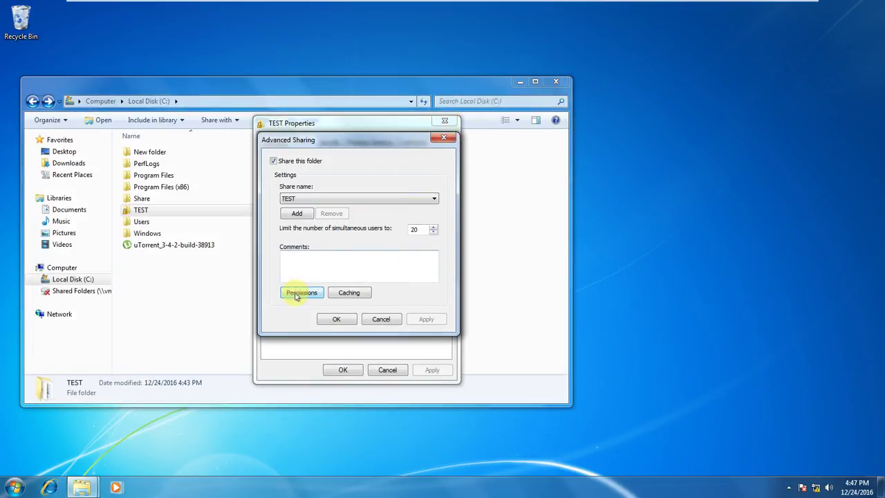
Add Everyone with Read permission to the TEST share and confirm the sharing settings.
{"action": "left_click", "coordinate": [304, 293]}
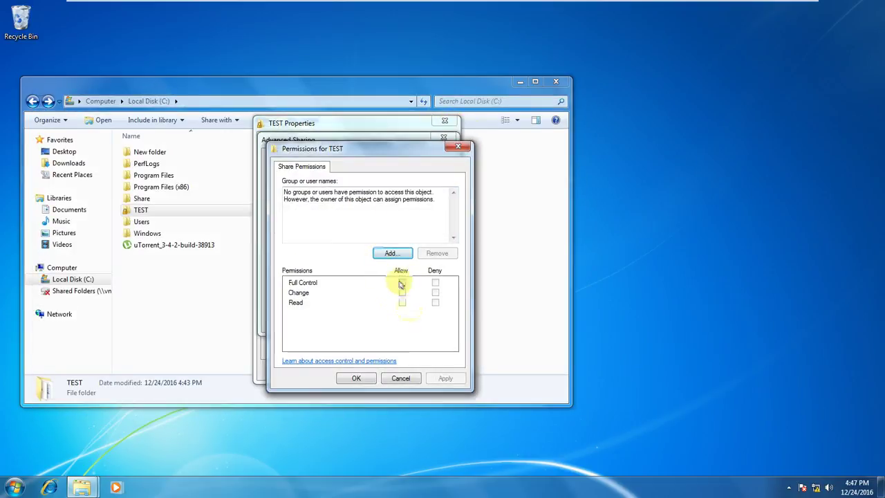
{"action": "left_click", "coordinate": [391, 252]}
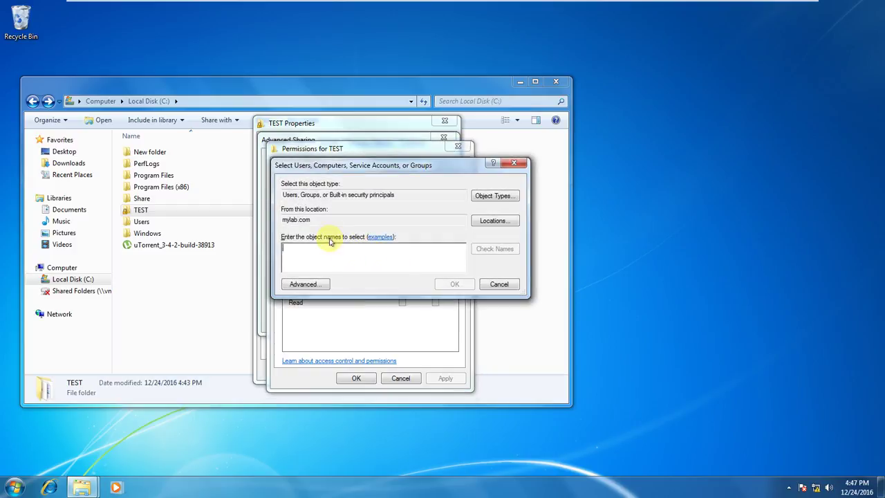
{"action": "type", "text": "e"}
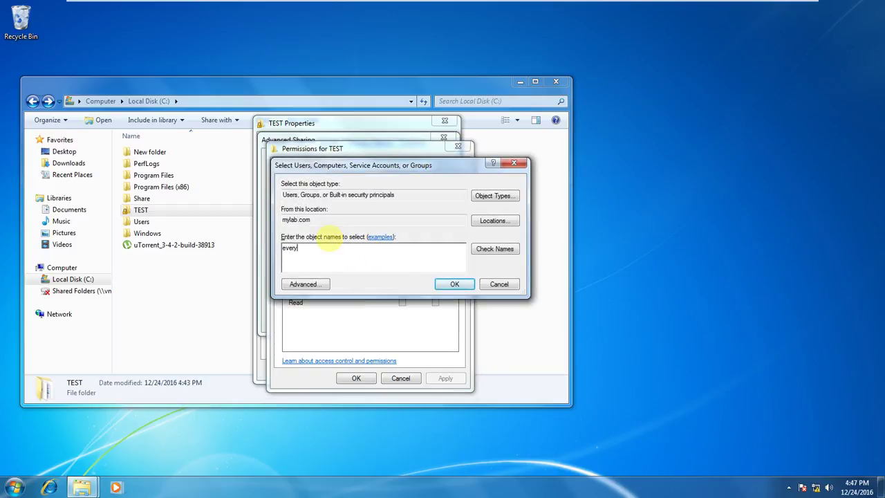
{"action": "type", "text": "very"}
{"action": "left_click", "coordinate": [513, 251]}
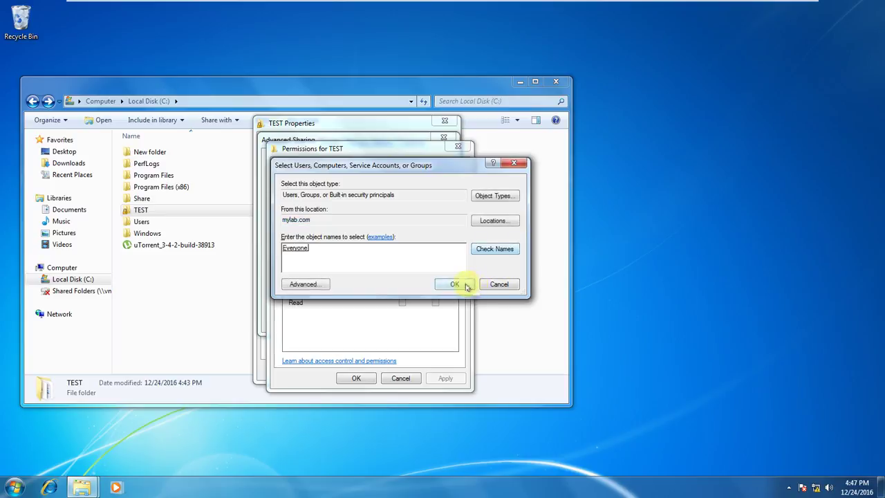
{"action": "left_click", "coordinate": [454, 283]}
{"action": "left_click", "coordinate": [445, 378]}
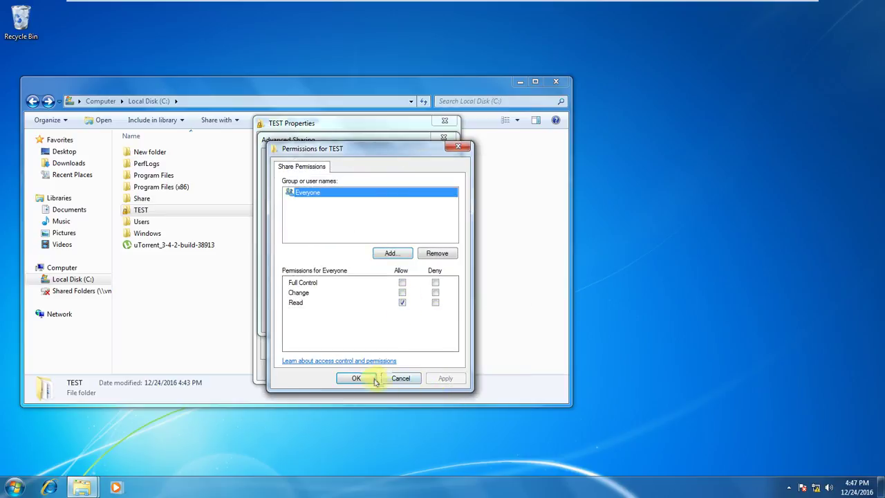
{"action": "left_click", "coordinate": [355, 378]}
{"action": "left_click", "coordinate": [351, 322]}
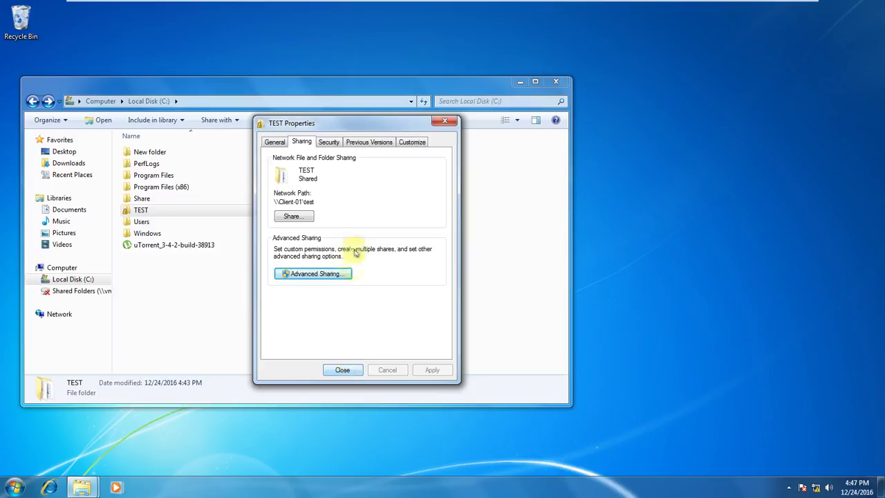
Check TEST's Security tab, then retry \\192.168.1.7\test and dismiss the denied error.
{"action": "left_click", "coordinate": [329, 143]}
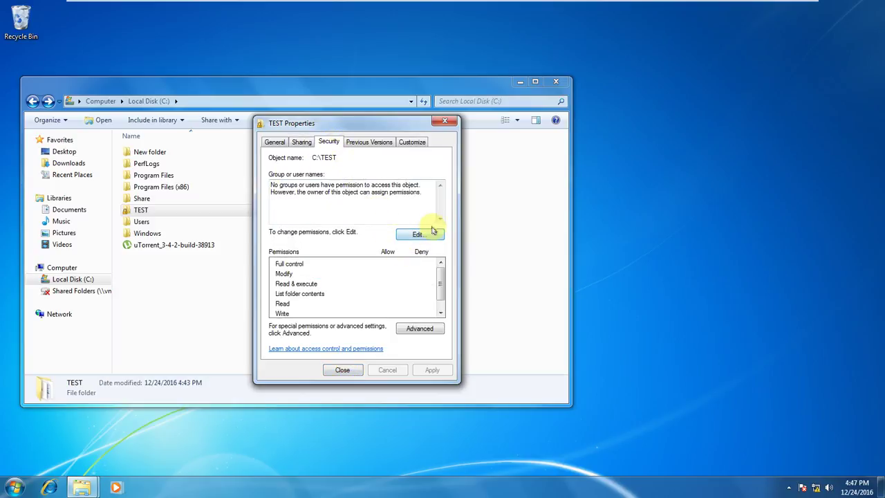
{"action": "key", "text": "super+r"}
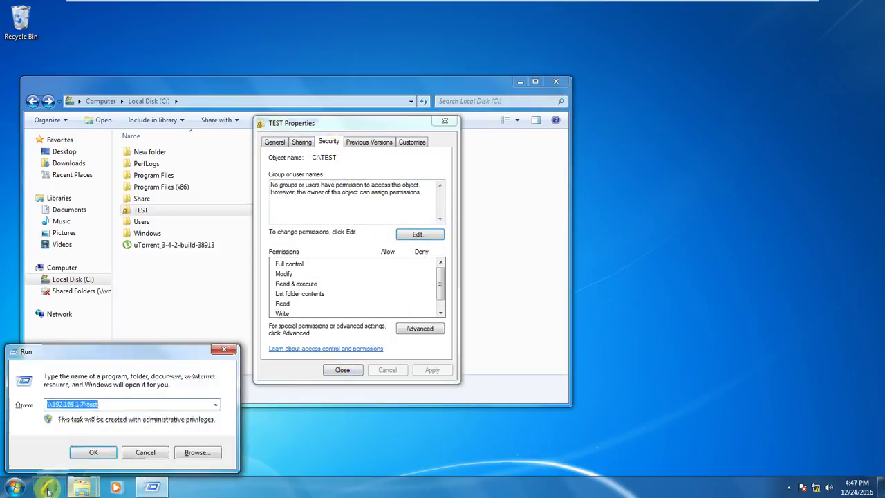
{"action": "left_click", "coordinate": [93, 452]}
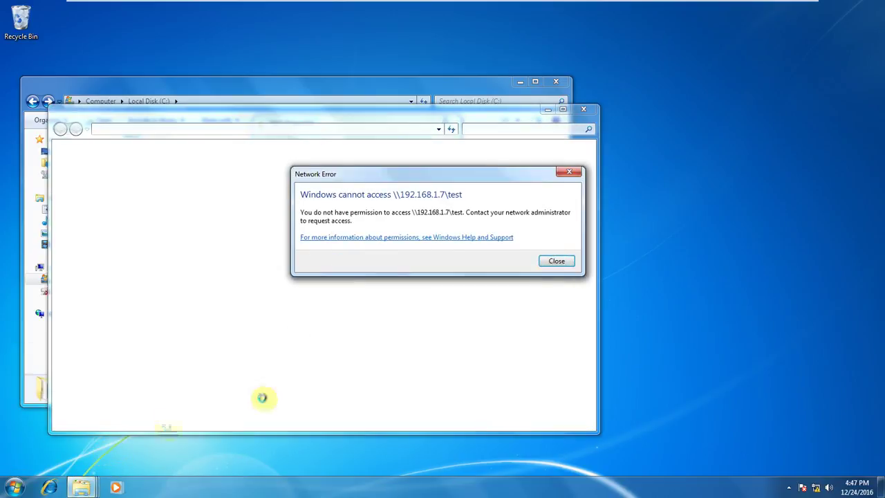
{"action": "left_click", "coordinate": [565, 266]}
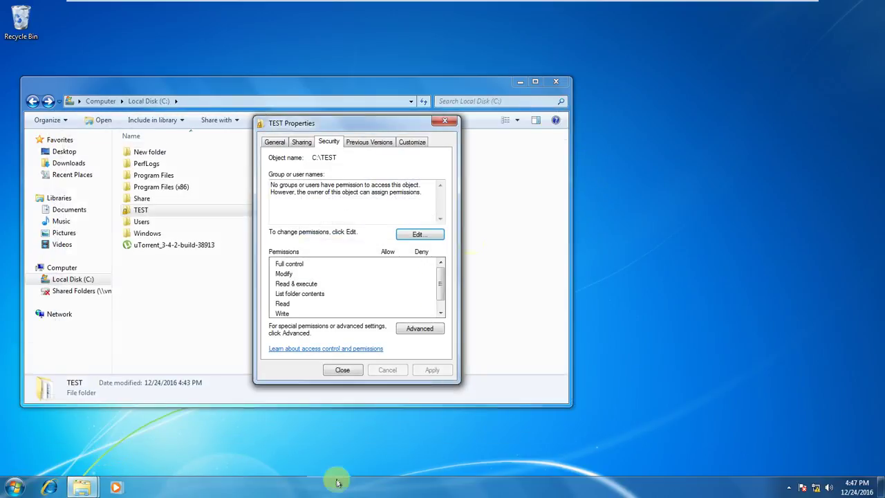
Close TEST's properties, refresh the C: listing twice, and retry the share, again denied.
{"action": "left_click", "coordinate": [343, 371]}
{"action": "right_click", "coordinate": [214, 316]}
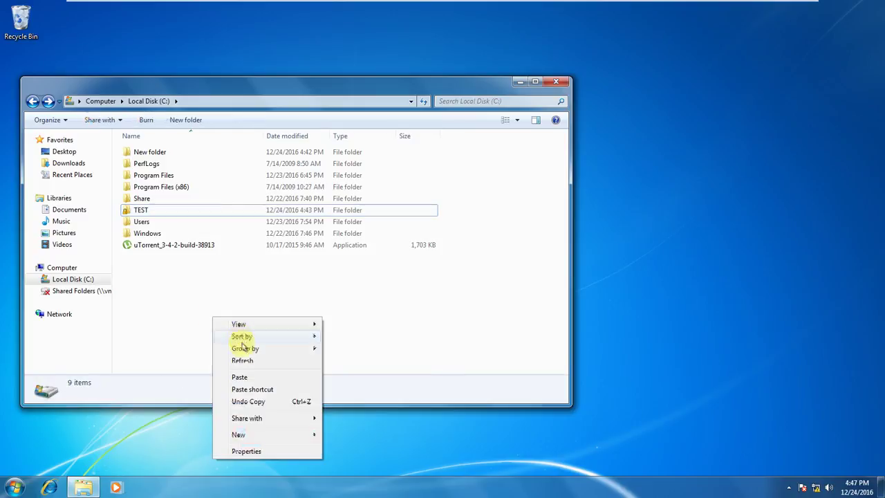
{"action": "left_click", "coordinate": [250, 365]}
{"action": "right_click", "coordinate": [254, 320]}
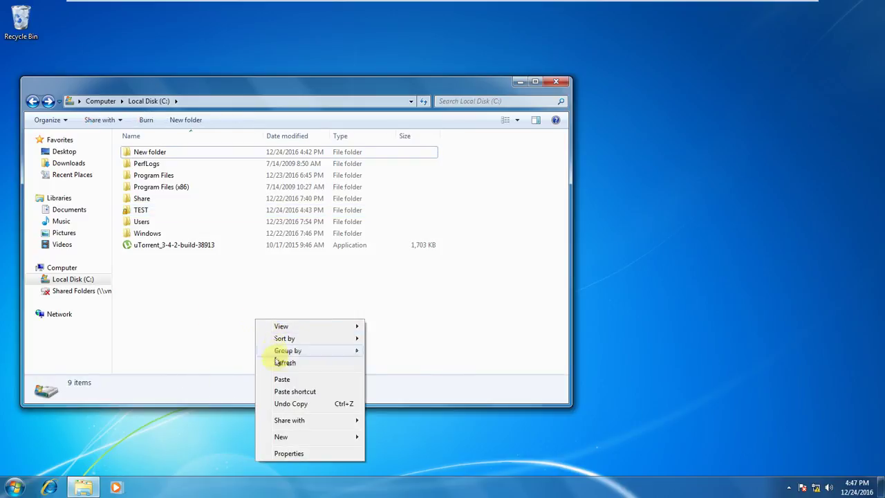
{"action": "left_click", "coordinate": [278, 361]}
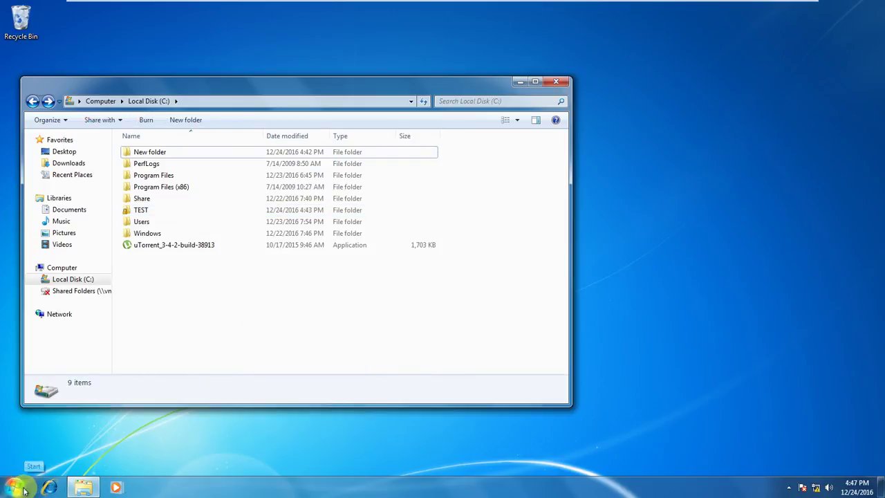
{"action": "key", "text": "super+r"}
{"action": "left_click", "coordinate": [88, 452]}
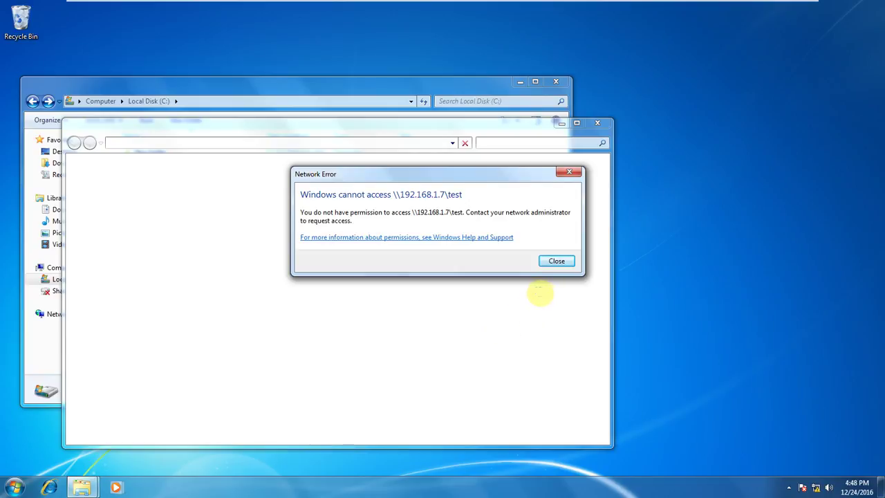
{"action": "left_click", "coordinate": [558, 261]}
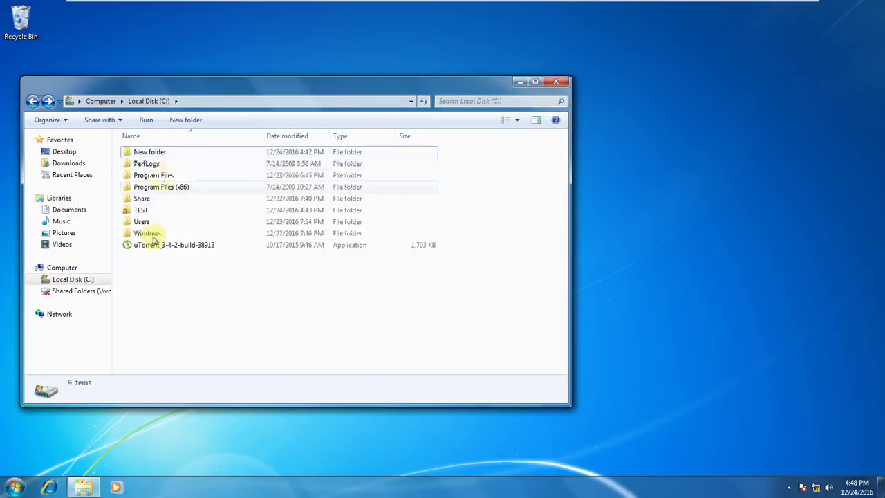
Tick Full Control for Everyone in the TEST share permissions, apply, then rerun \\192.168.1.7\test.
{"action": "right_click", "coordinate": [146, 212]}
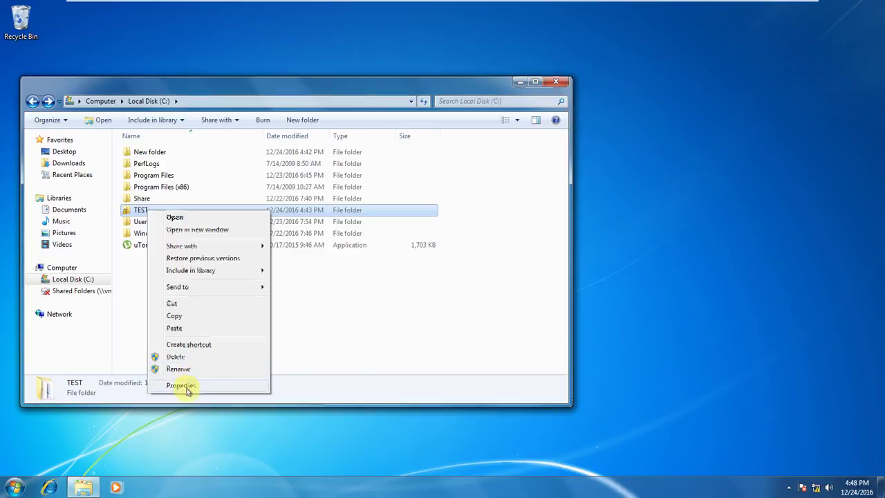
{"action": "left_click", "coordinate": [185, 385]}
{"action": "left_click", "coordinate": [196, 231]}
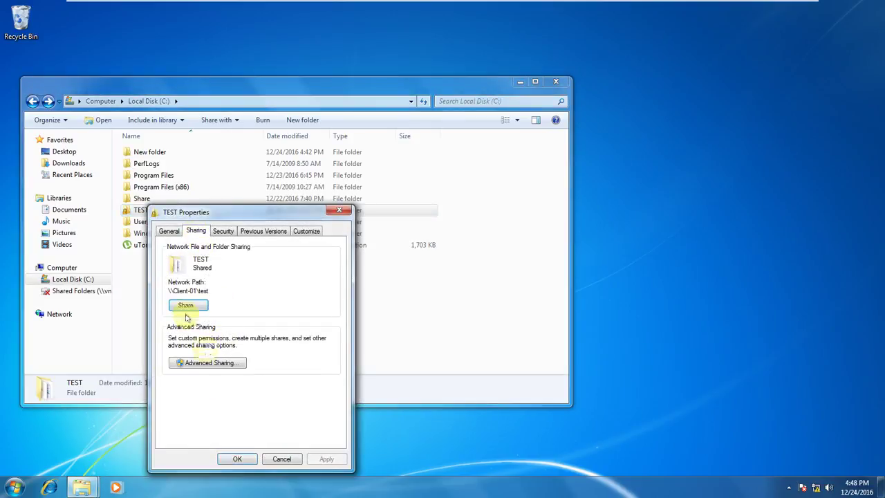
{"action": "left_click", "coordinate": [196, 363]}
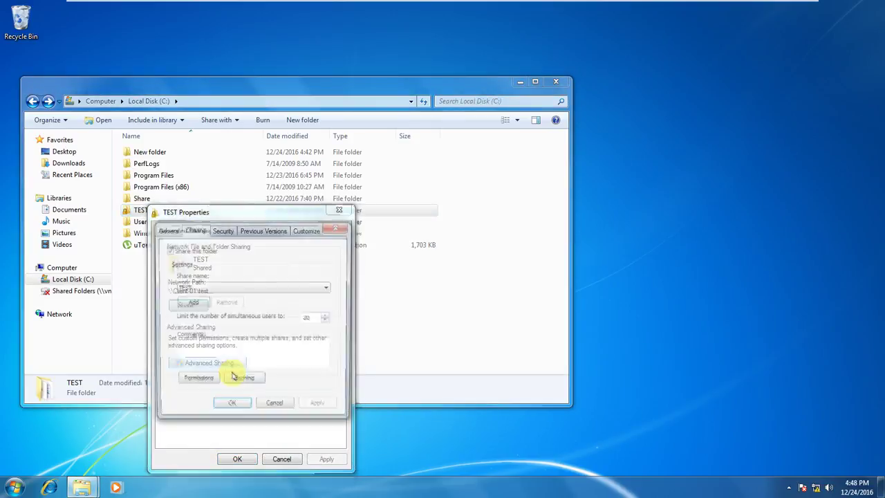
{"action": "left_click", "coordinate": [196, 381]}
{"action": "left_click", "coordinate": [295, 363]}
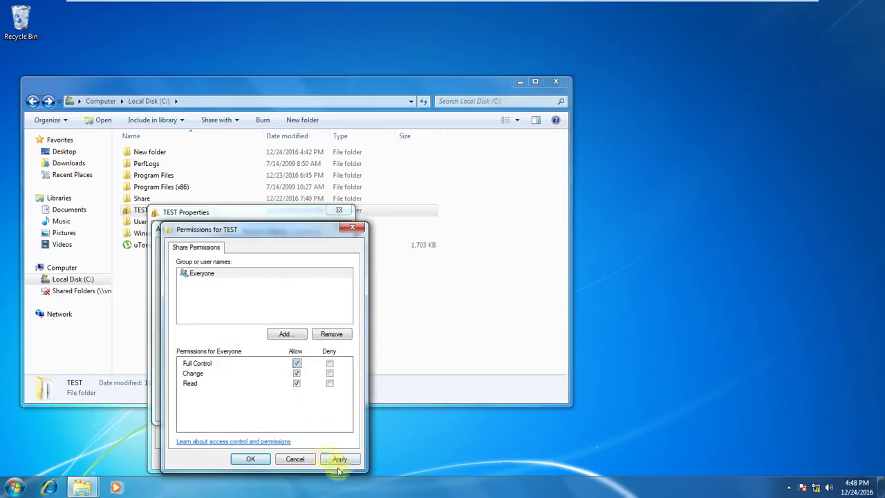
{"action": "left_click", "coordinate": [339, 461]}
{"action": "left_click", "coordinate": [250, 461]}
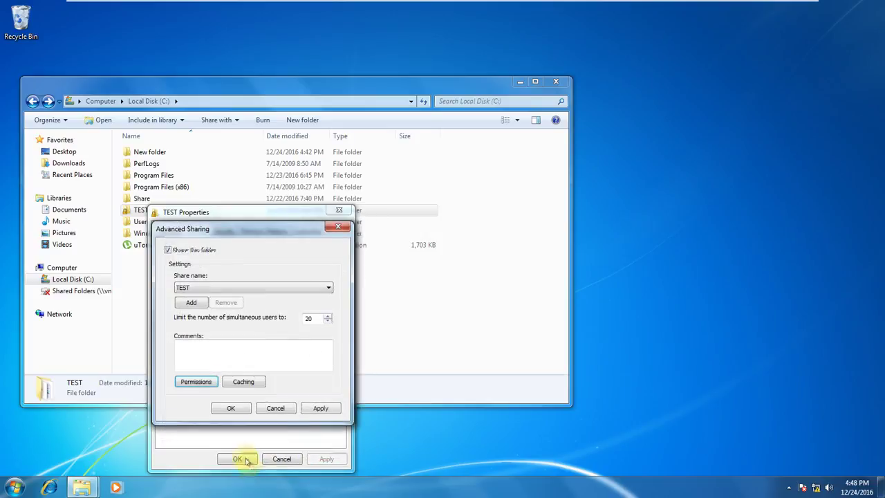
{"action": "left_click", "coordinate": [235, 408]}
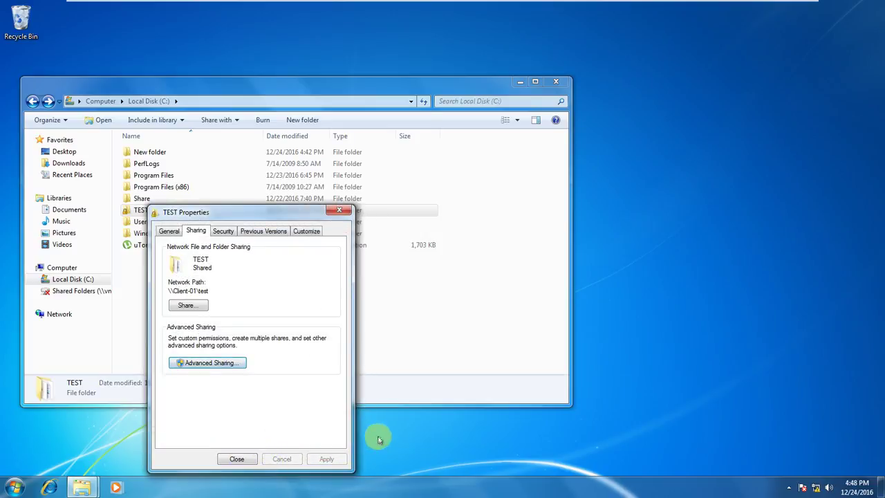
{"action": "key", "text": "super+r"}
{"action": "key", "text": "Return"}
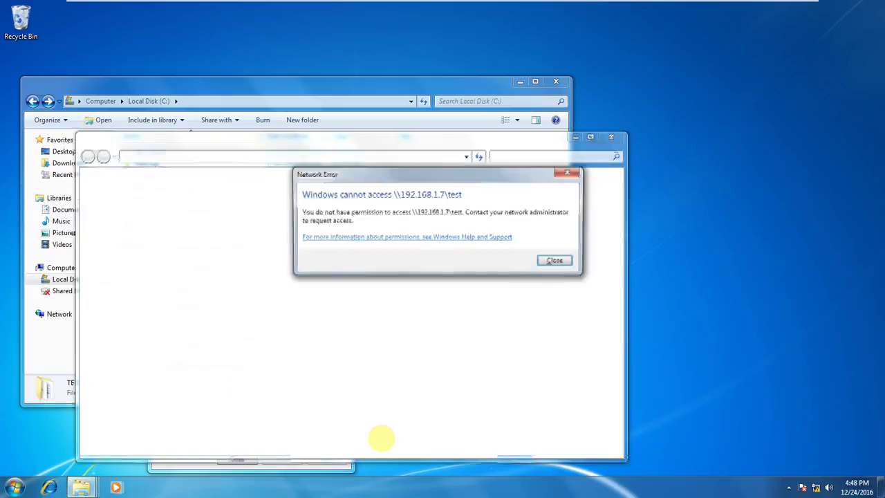
Dismiss the access-denied error and switch to TEST's Security tab.
{"action": "left_click", "coordinate": [556, 262]}
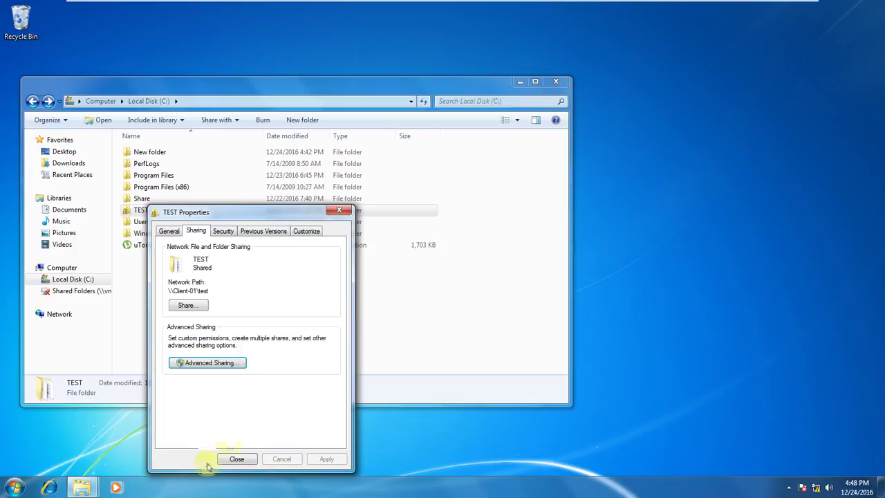
{"action": "left_click", "coordinate": [222, 230]}
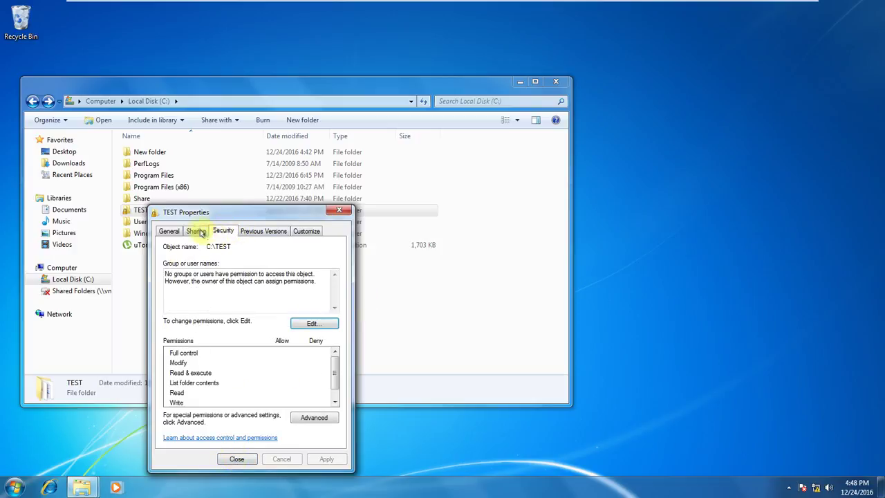
{"action": "left_click", "coordinate": [196, 231]}
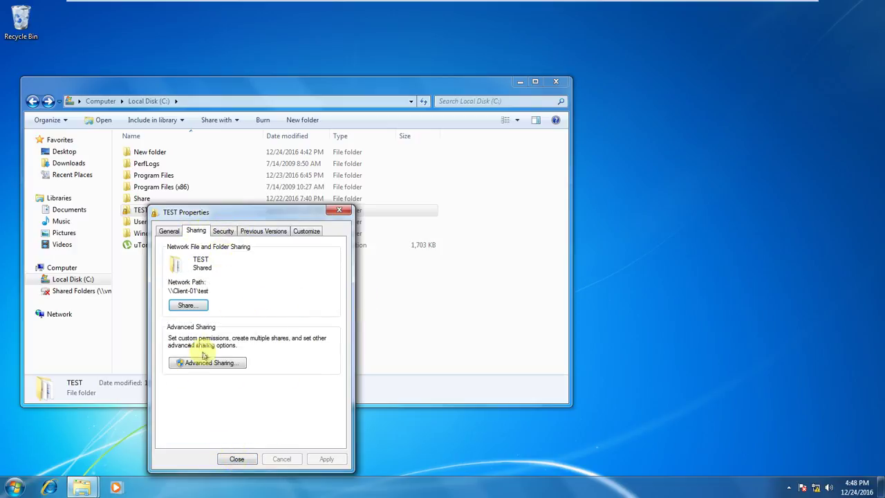
{"action": "left_click", "coordinate": [221, 231]}
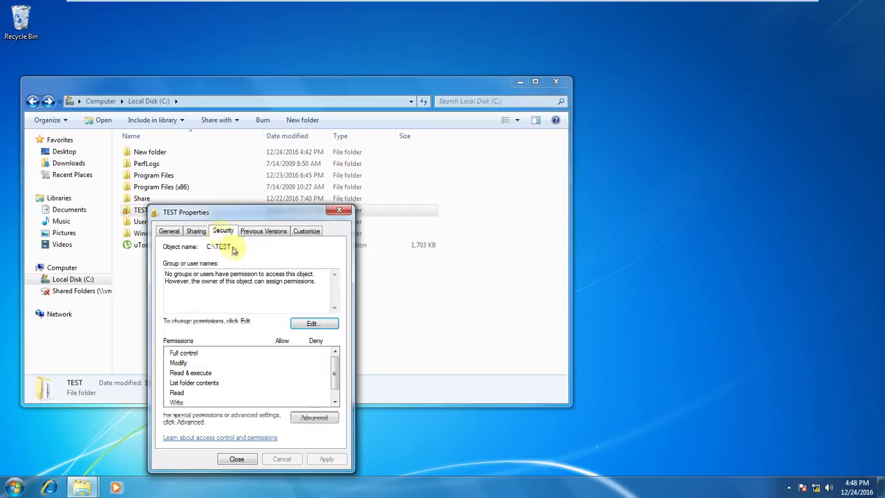
Add Everyone to TEST's NTFS permissions, untick Allow Read, and apply.
{"action": "left_click", "coordinate": [318, 323]}
{"action": "left_click", "coordinate": [304, 357]}
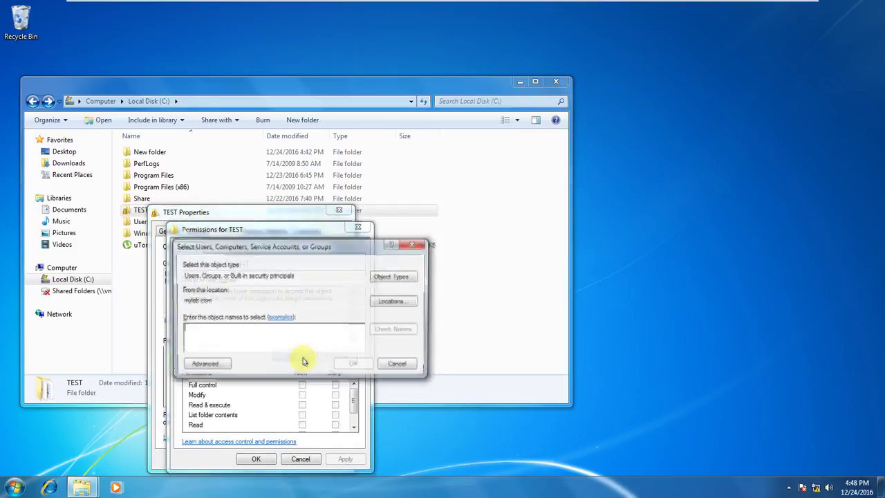
{"action": "type", "text": "ev"}
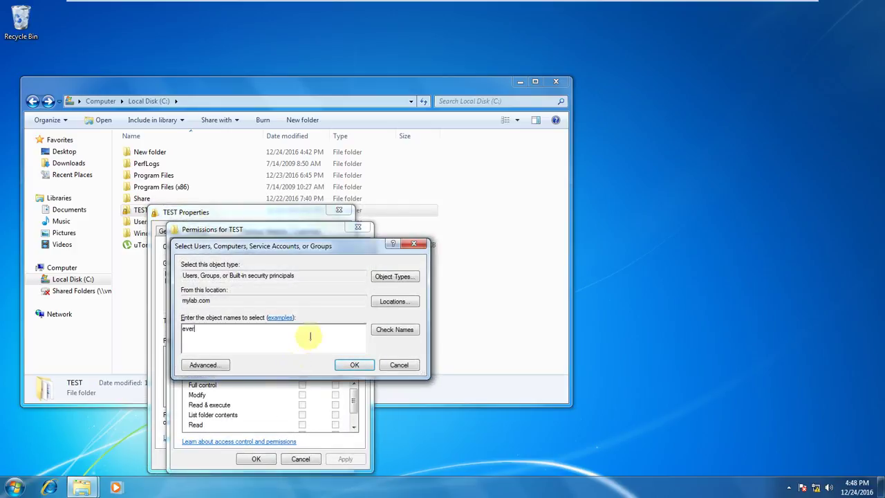
{"action": "type", "text": "er"}
{"action": "left_click", "coordinate": [410, 330]}
{"action": "left_click", "coordinate": [356, 365]}
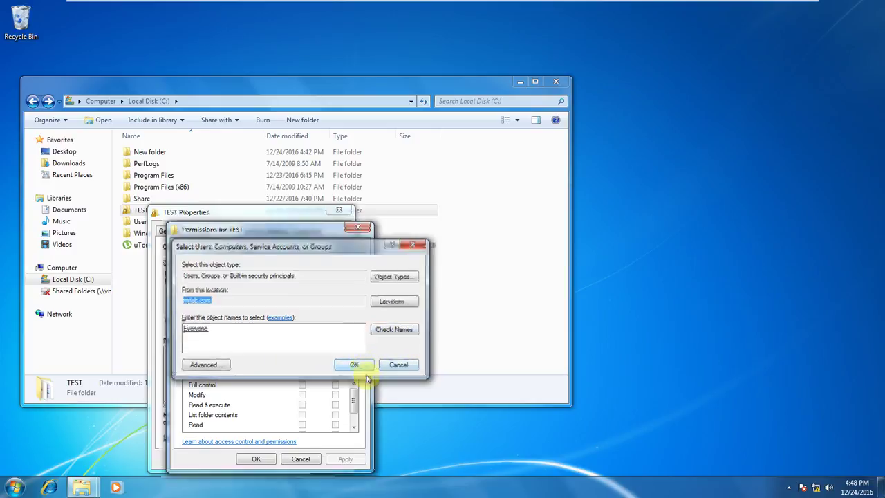
{"action": "left_click_drag", "start_coordinate": [350, 404], "coordinate": [350, 412]}
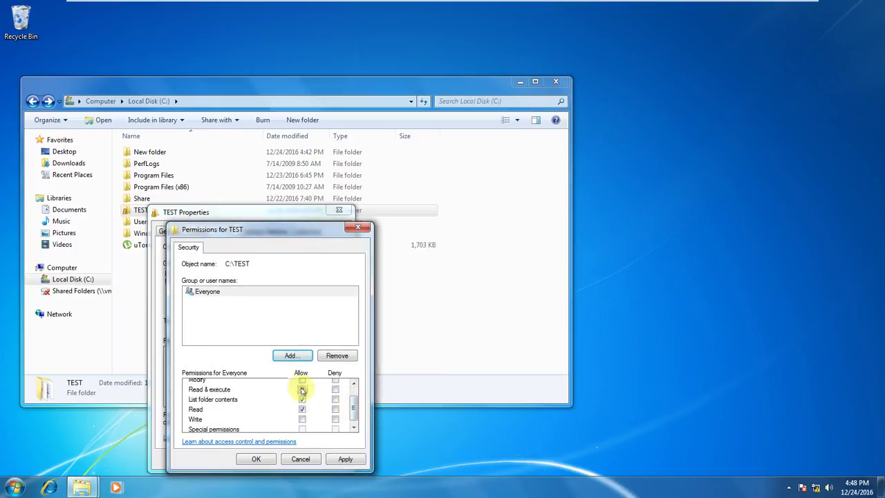
{"action": "left_click", "coordinate": [301, 409]}
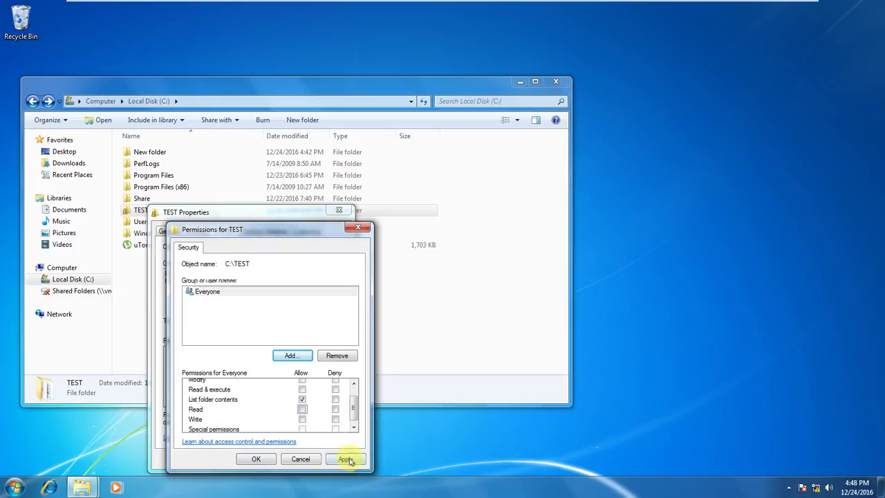
{"action": "left_click", "coordinate": [345, 459]}
{"action": "left_click", "coordinate": [256, 459]}
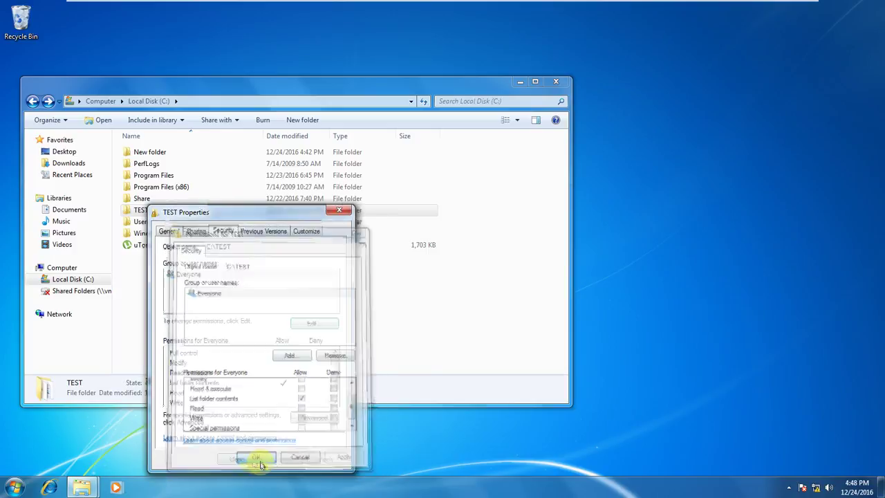
Allow Everyone Full Control on the TEST share and close TEST's properties.
{"action": "left_click", "coordinate": [196, 230]}
{"action": "left_click", "coordinate": [223, 360]}
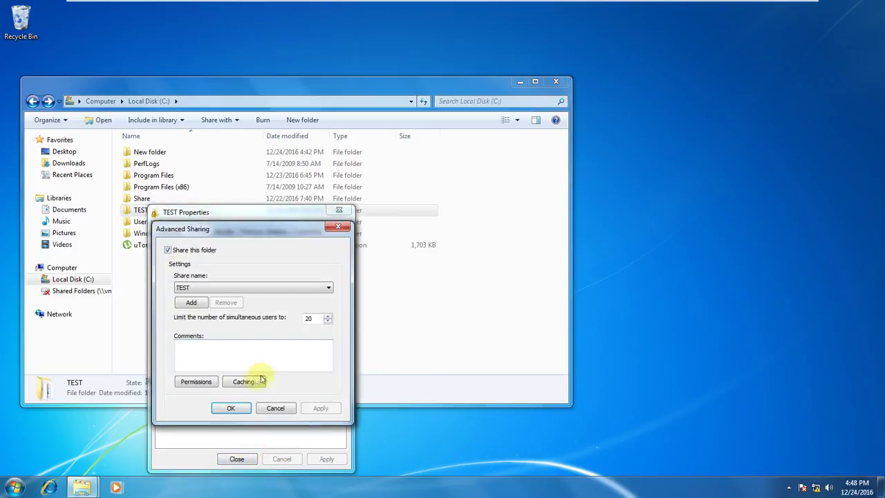
{"action": "left_click", "coordinate": [196, 380]}
{"action": "left_click", "coordinate": [295, 363]}
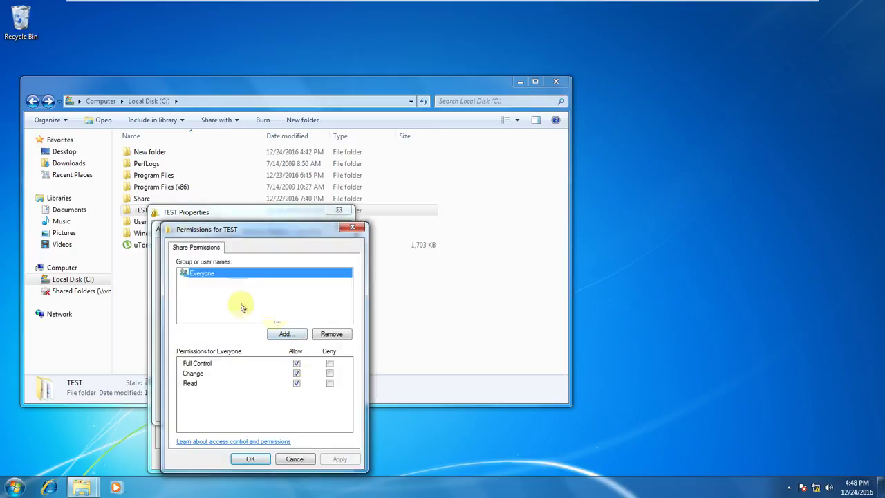
{"action": "left_click", "coordinate": [251, 459]}
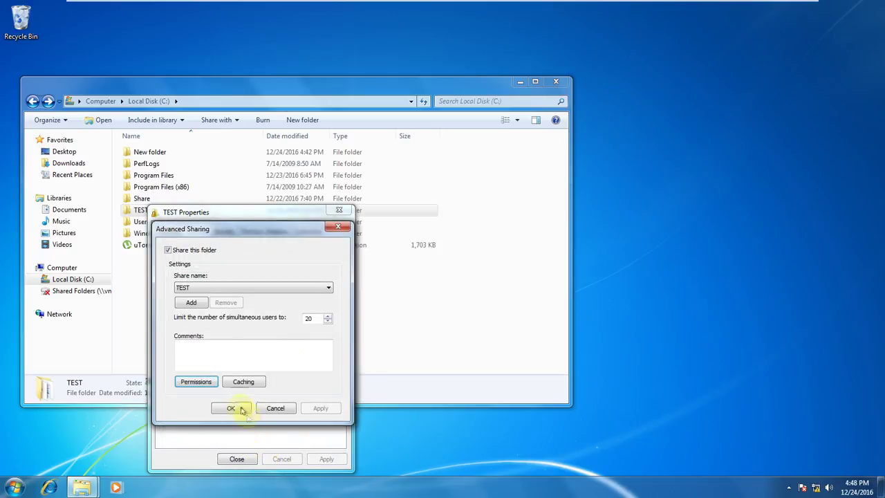
{"action": "left_click", "coordinate": [232, 407]}
{"action": "left_click", "coordinate": [238, 458]}
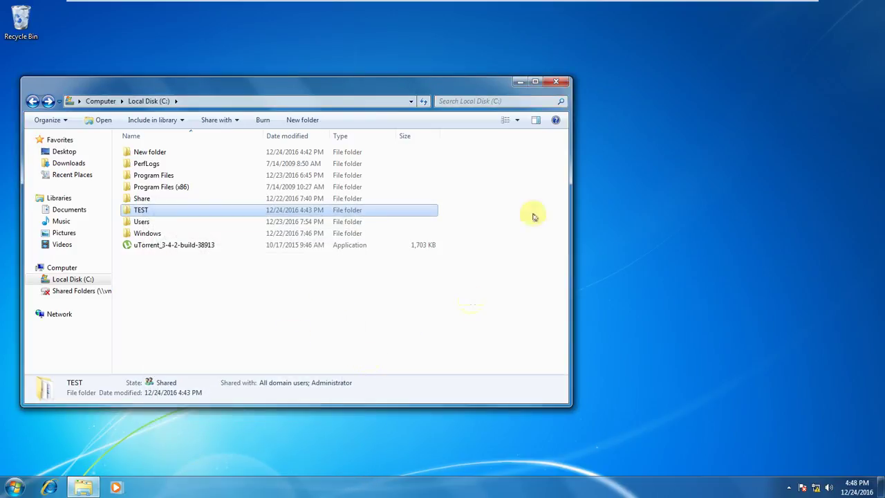
Refresh C:, open \\192.168.1.7\test, and arrange the share and C: windows side by side.
{"action": "right_click", "coordinate": [476, 281]}
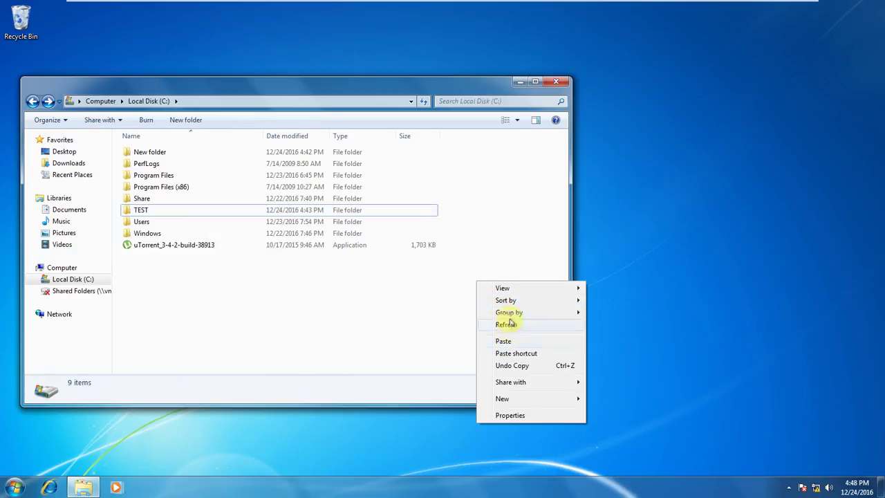
{"action": "left_click", "coordinate": [508, 324]}
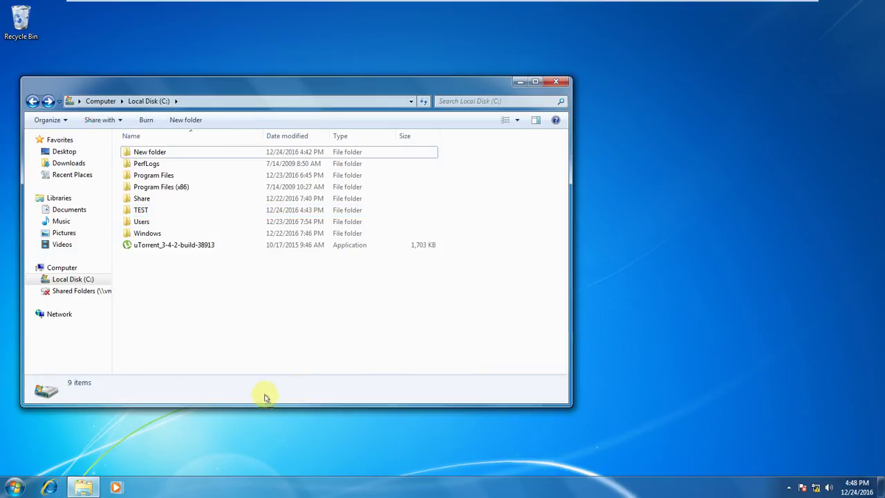
{"action": "key", "text": "super+r"}
{"action": "key", "text": "Return"}
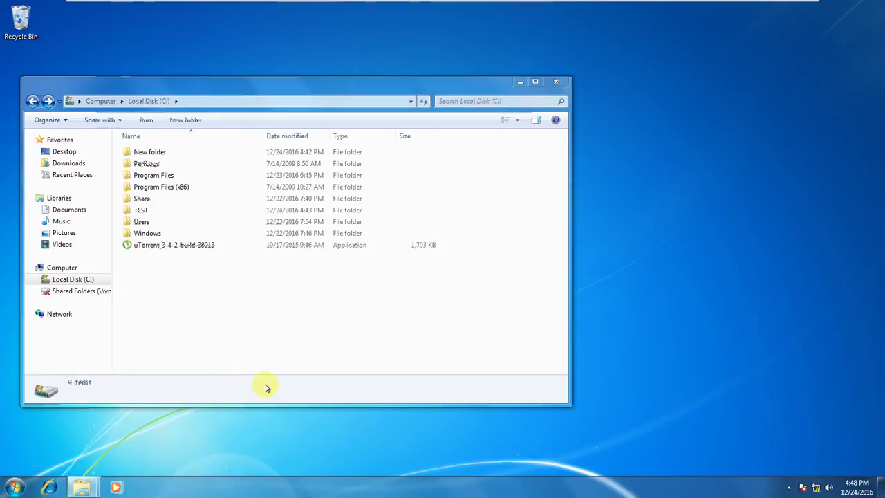
{"action": "left_click_drag", "start_coordinate": [364, 16], "coordinate": [712, 110]}
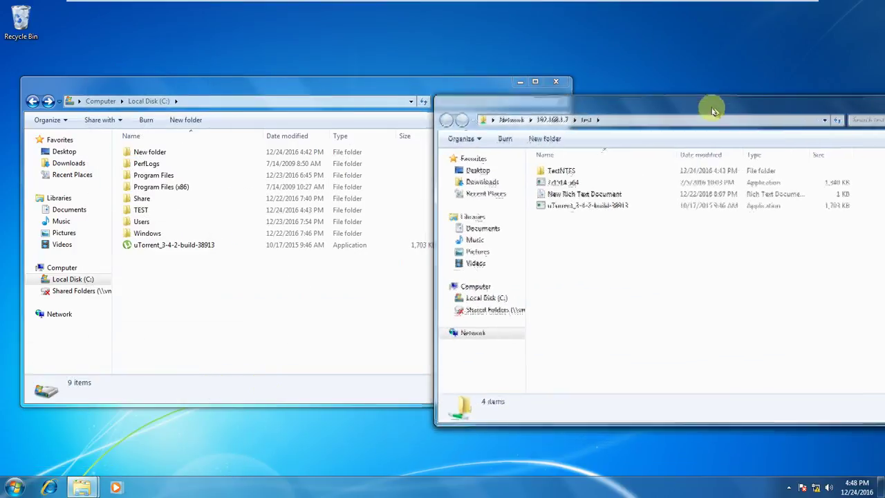
{"action": "left_click_drag", "start_coordinate": [293, 83], "coordinate": [253, 83]}
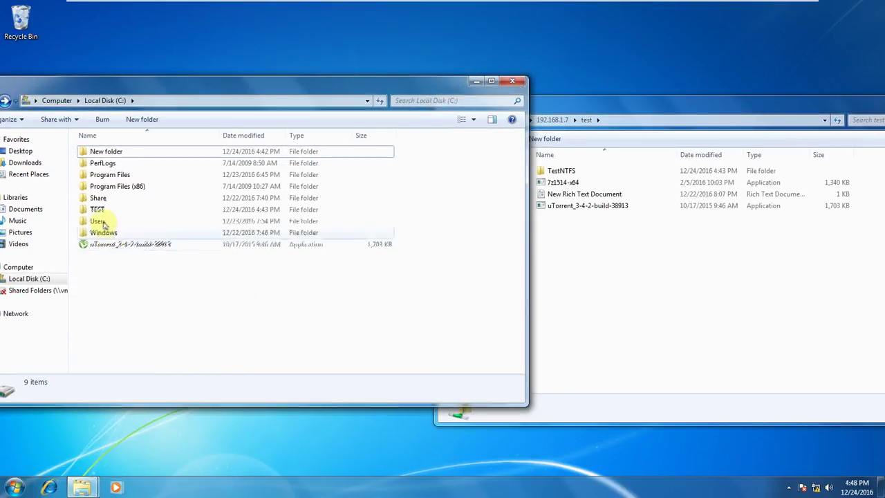
{"action": "left_click_drag", "start_coordinate": [650, 111], "coordinate": [747, 102]}
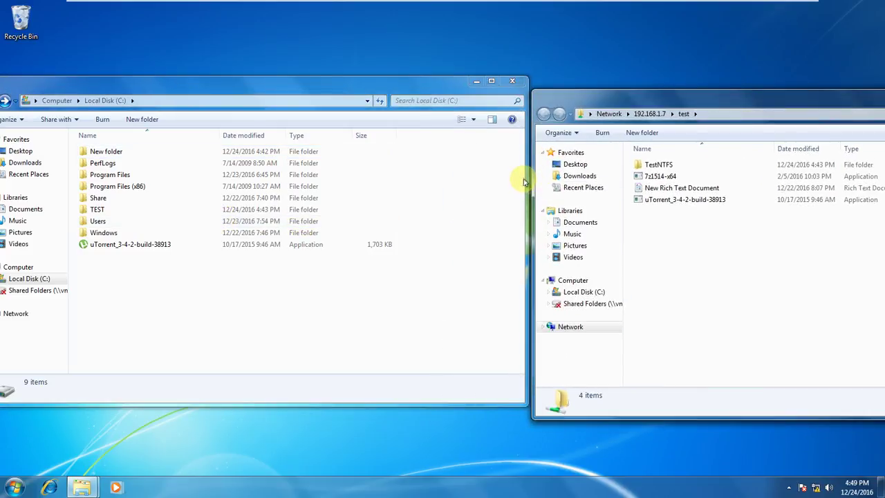
{"action": "left_click_drag", "start_coordinate": [526, 176], "coordinate": [427, 174]}
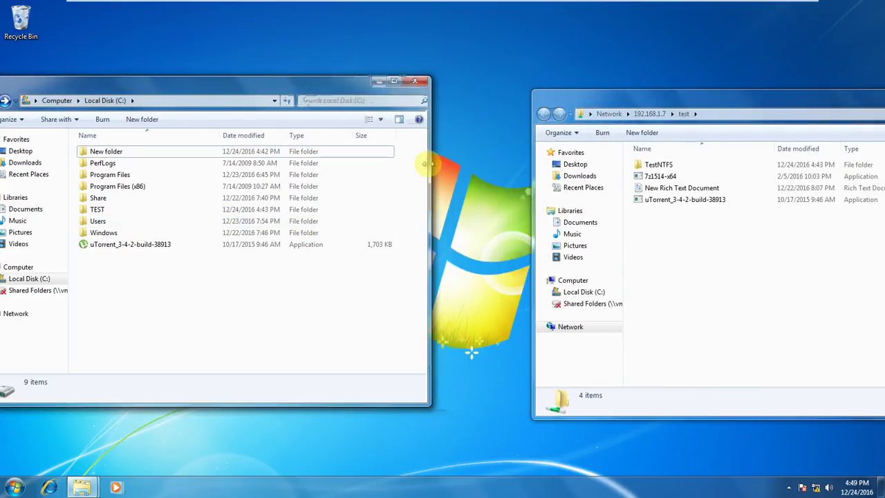
Open TEST's properties and show its Security tab permissions.
{"action": "right_click", "coordinate": [109, 211]}
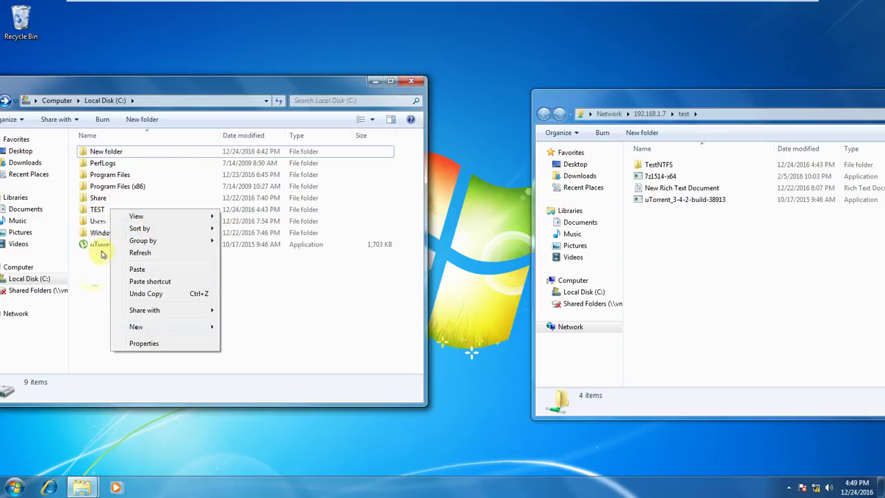
{"action": "left_click", "coordinate": [97, 212]}
{"action": "right_click", "coordinate": [98, 212]}
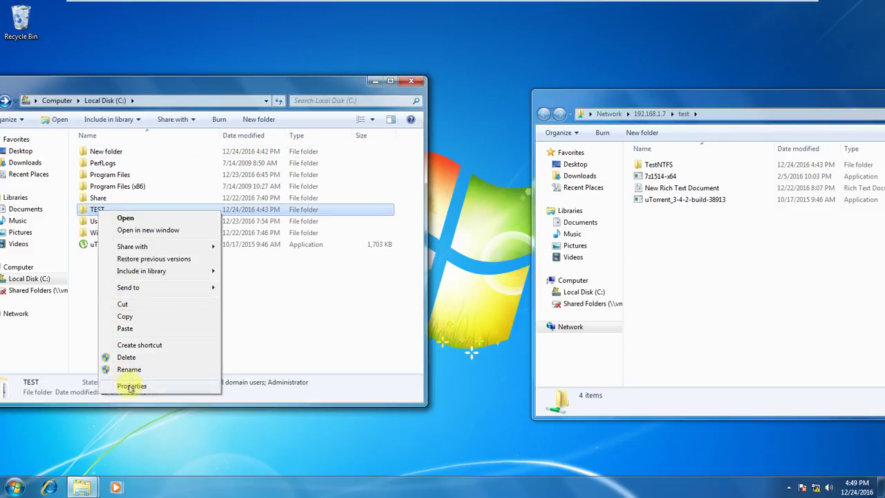
{"action": "left_click", "coordinate": [128, 384]}
{"action": "left_click", "coordinate": [146, 231]}
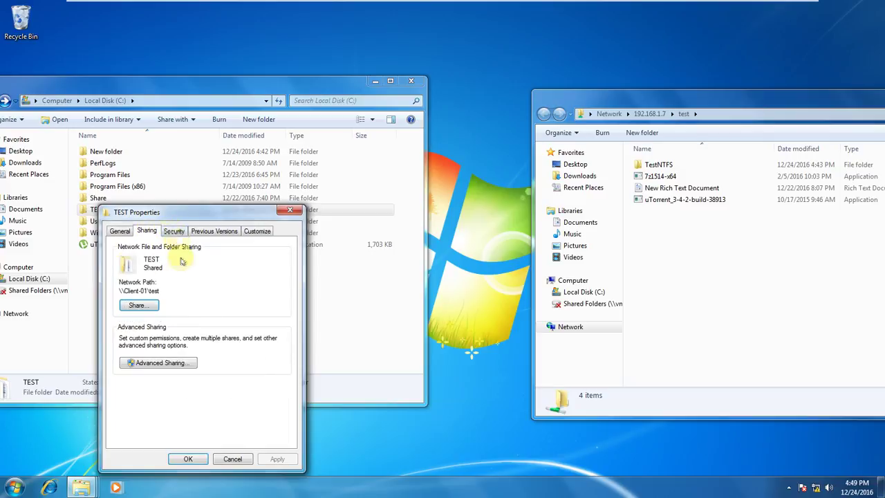
{"action": "left_click", "coordinate": [173, 231]}
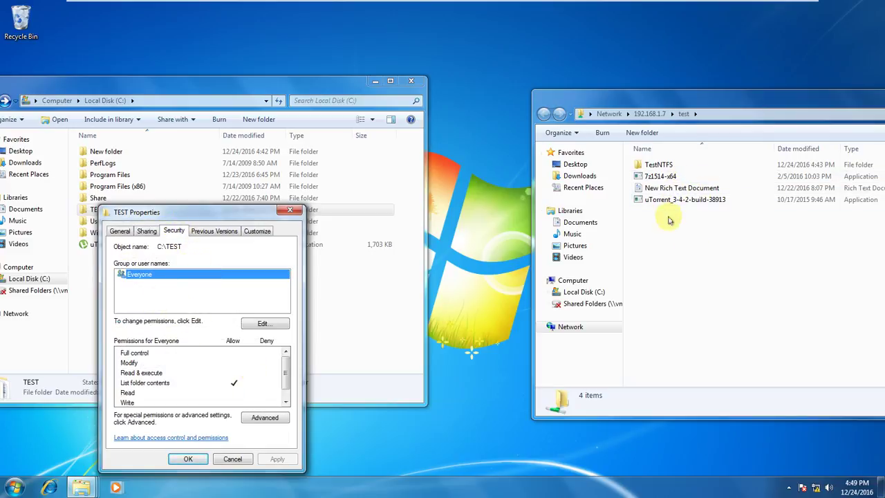
Try opening New Rich Text Document on the share, dismiss the denial, and select 7z1514-x64.
{"action": "left_click", "coordinate": [692, 190]}
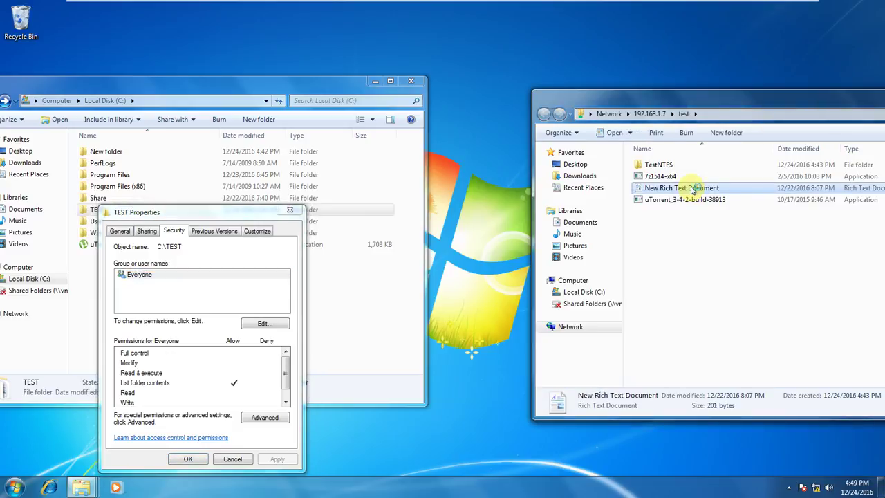
{"action": "double_click", "coordinate": [692, 189]}
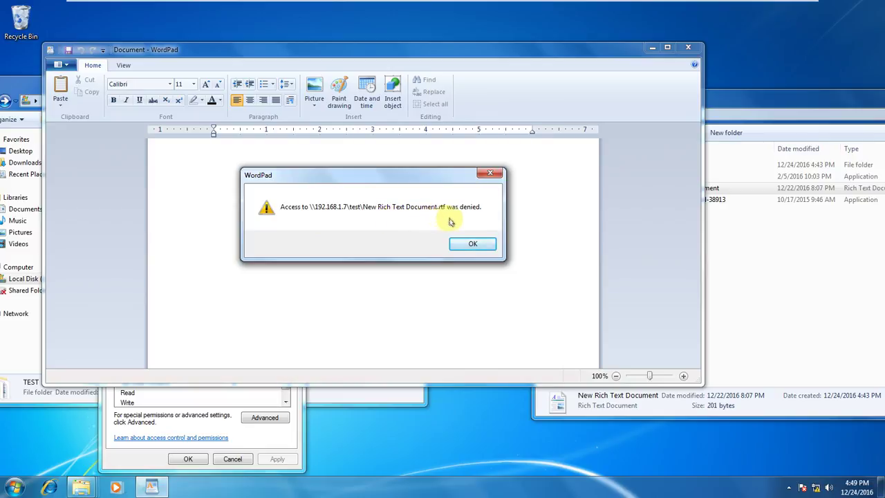
{"action": "left_click", "coordinate": [473, 245]}
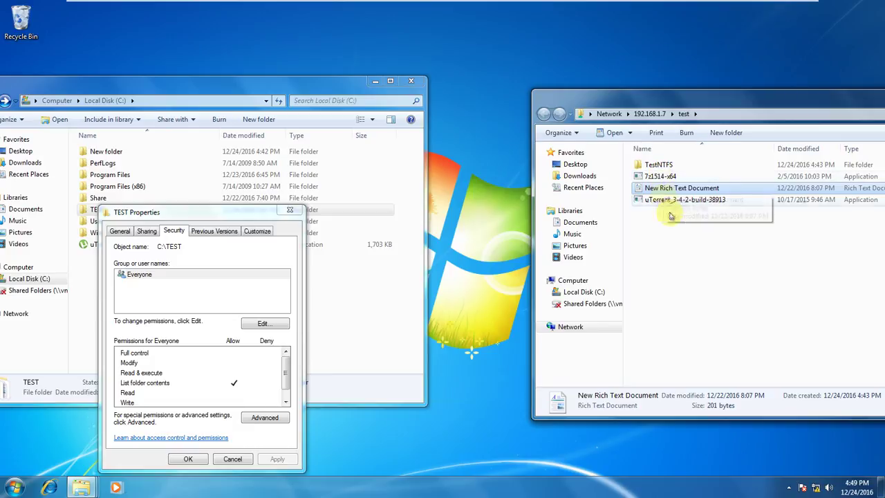
{"action": "left_click", "coordinate": [660, 176]}
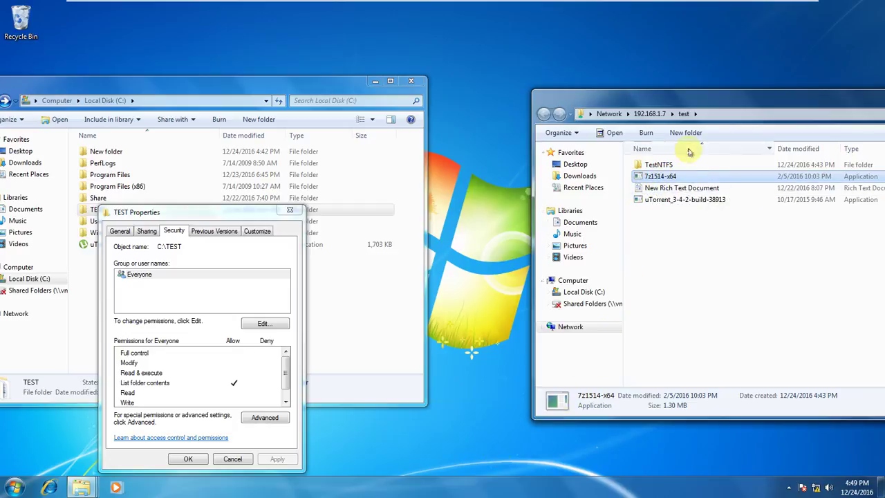
{"action": "double_click", "coordinate": [653, 165]}
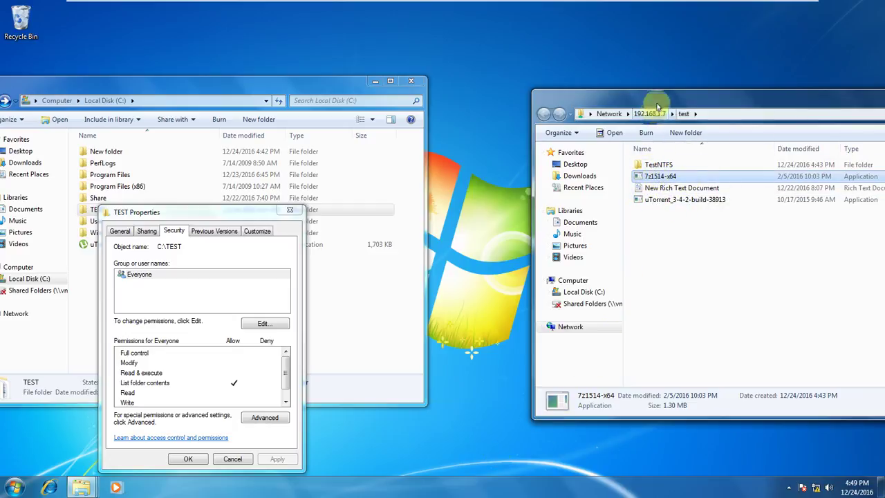
{"action": "double_click", "coordinate": [658, 168]}
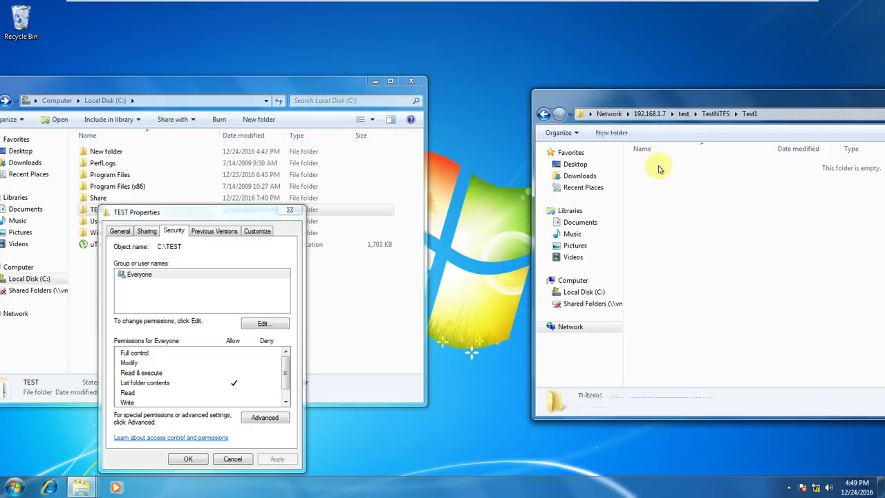
{"action": "left_click", "coordinate": [544, 115]}
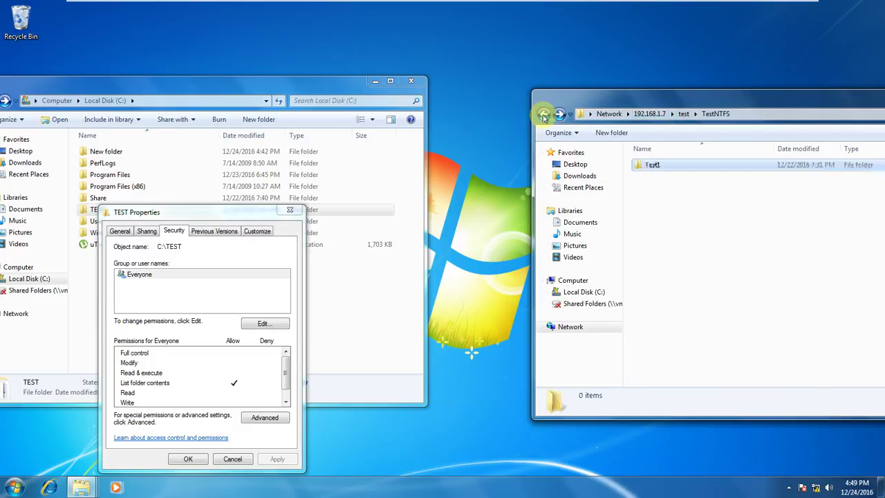
{"action": "left_click", "coordinate": [543, 116]}
{"action": "right_click", "coordinate": [680, 228]}
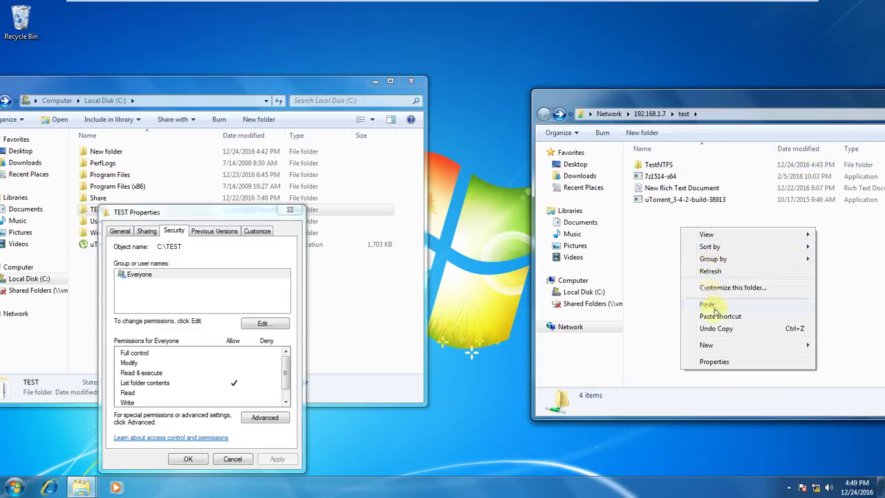
{"action": "mouse_move", "coordinate": [731, 346]}
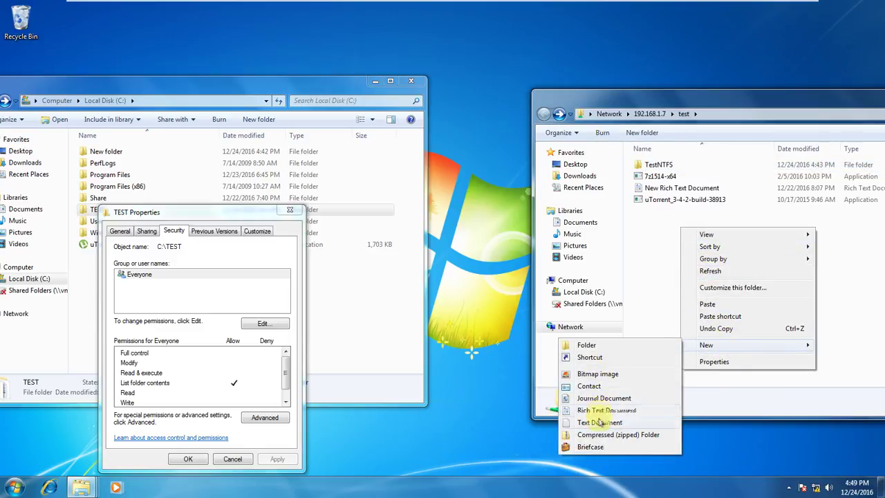
{"action": "left_click", "coordinate": [595, 421]}
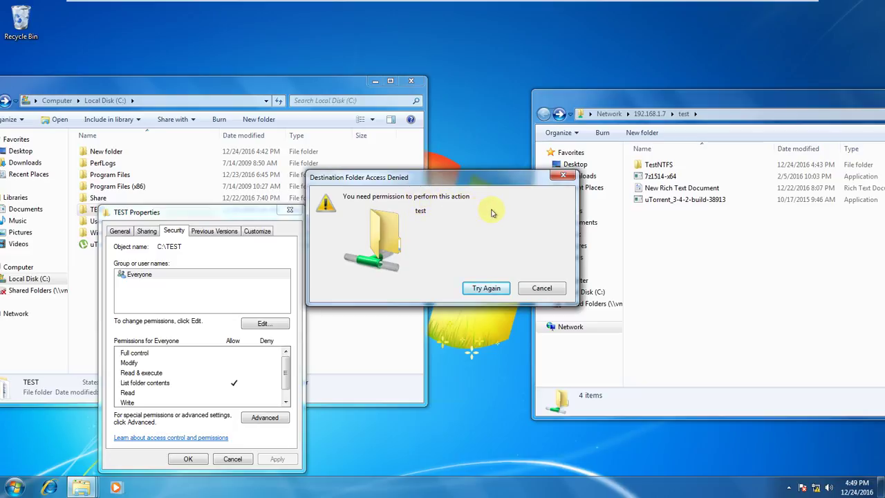
{"action": "left_click", "coordinate": [543, 289]}
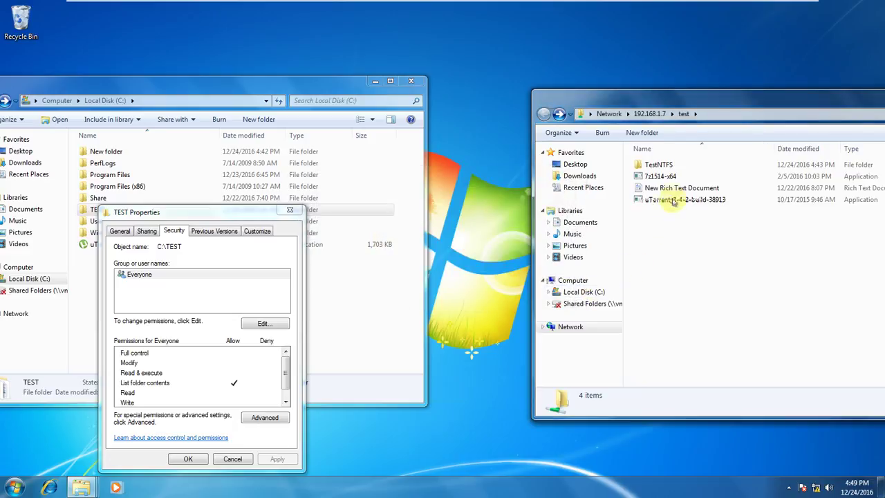
{"action": "left_click", "coordinate": [660, 166]}
{"action": "key", "text": "Delete"}
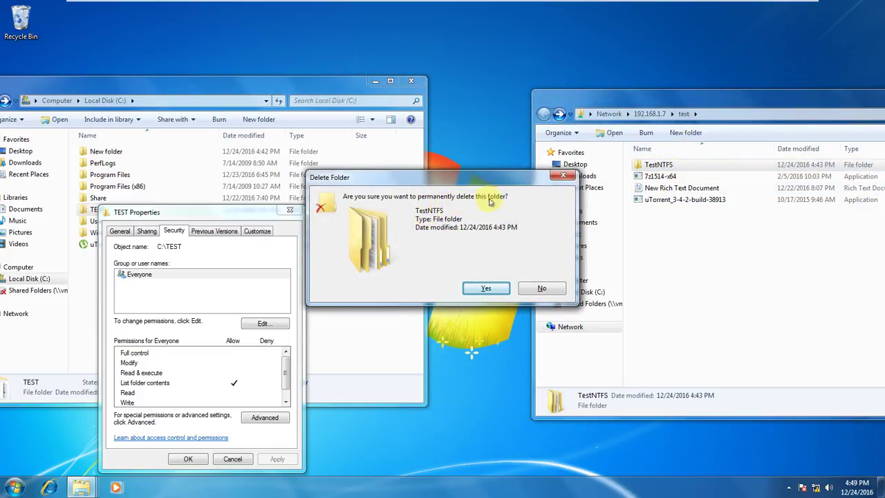
{"action": "left_click", "coordinate": [498, 295]}
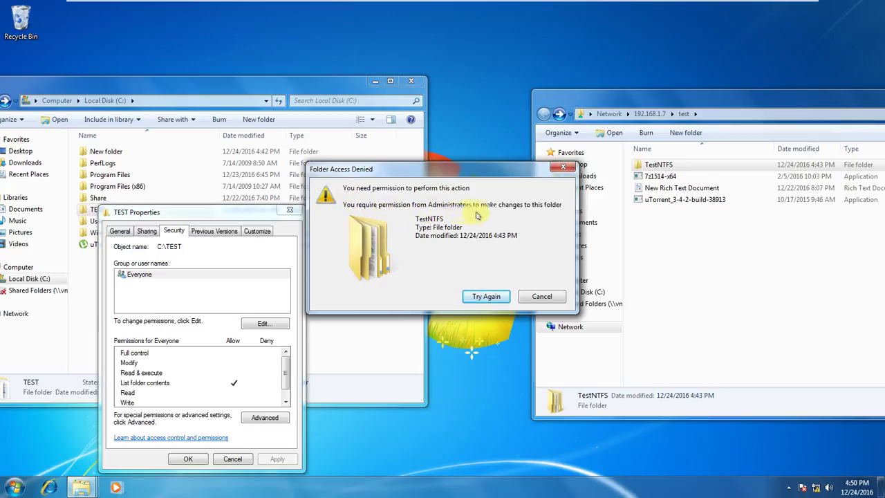
{"action": "left_click", "coordinate": [548, 298]}
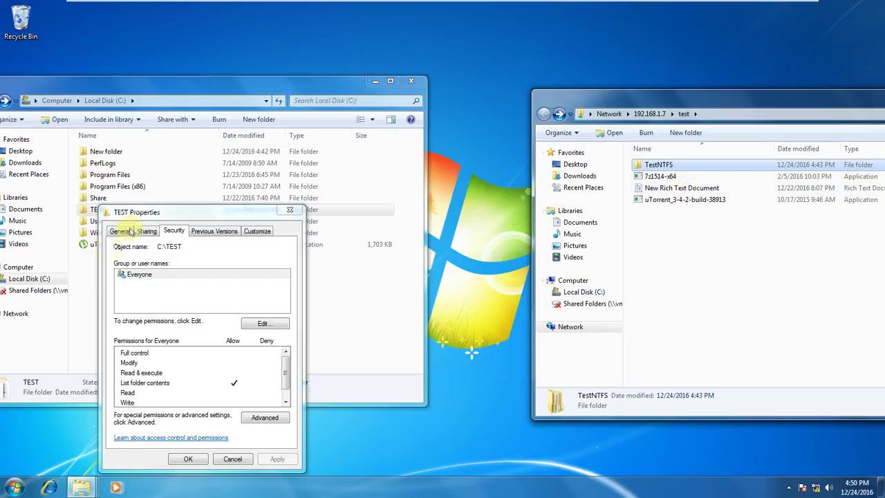
Review TEST's share permissions and NTFS permissions without making changes.
{"action": "left_click", "coordinate": [146, 231]}
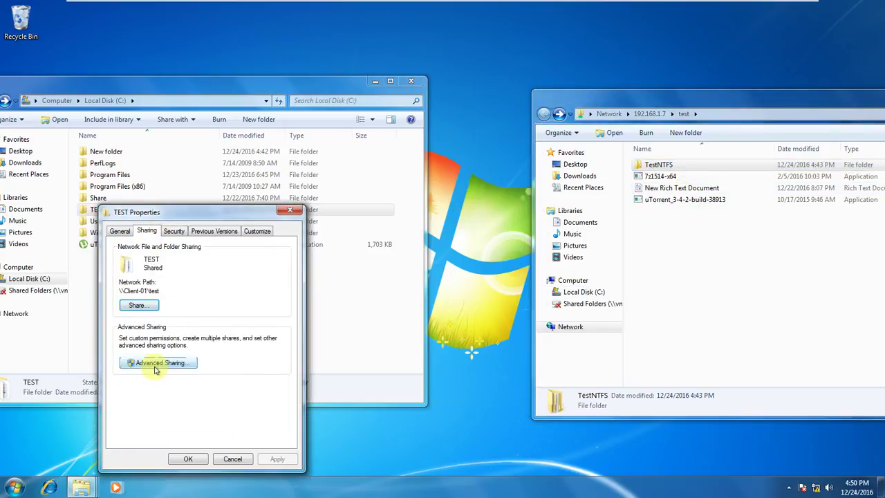
{"action": "left_click", "coordinate": [155, 366]}
{"action": "left_click", "coordinate": [147, 377]}
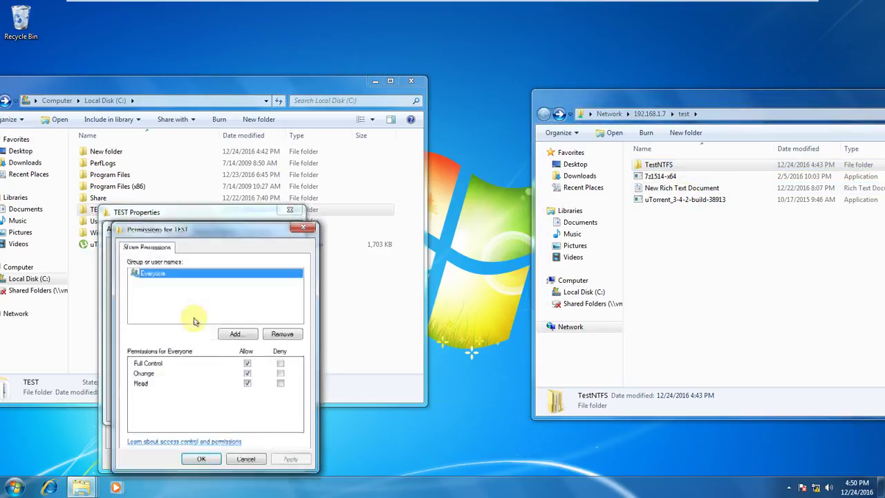
{"action": "left_click", "coordinate": [246, 459]}
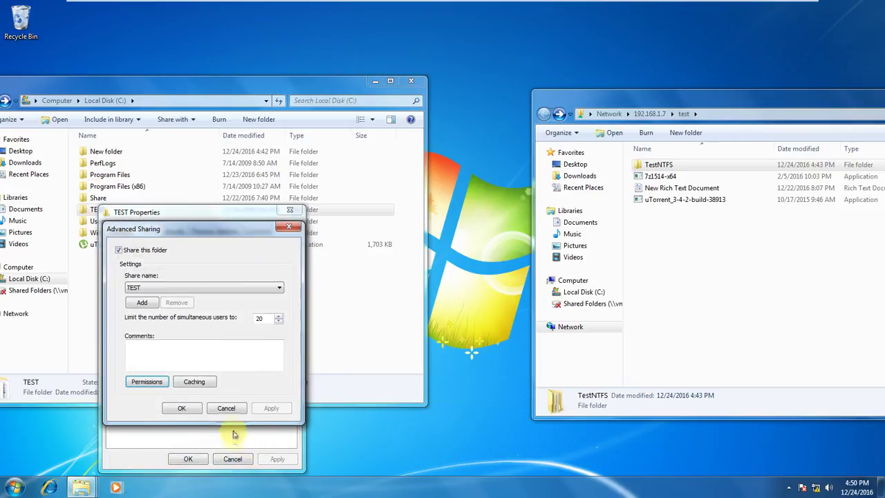
{"action": "left_click", "coordinate": [230, 409]}
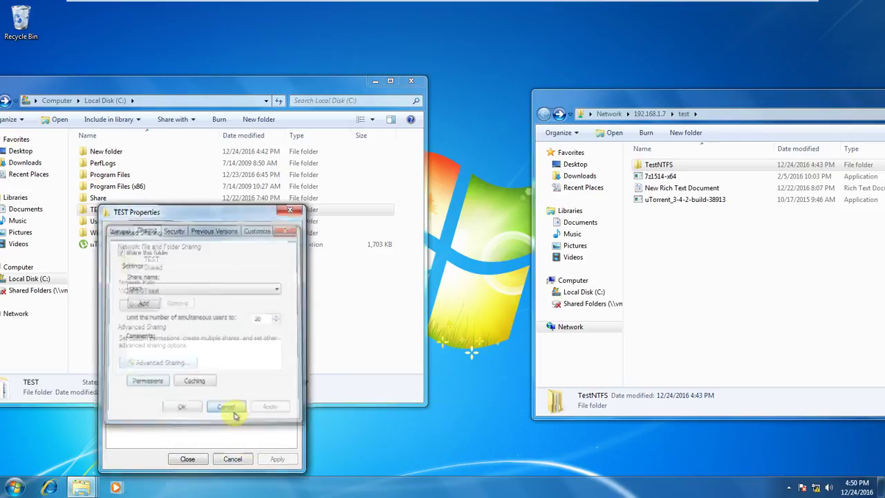
{"action": "left_click", "coordinate": [173, 231]}
{"action": "left_click", "coordinate": [146, 231]}
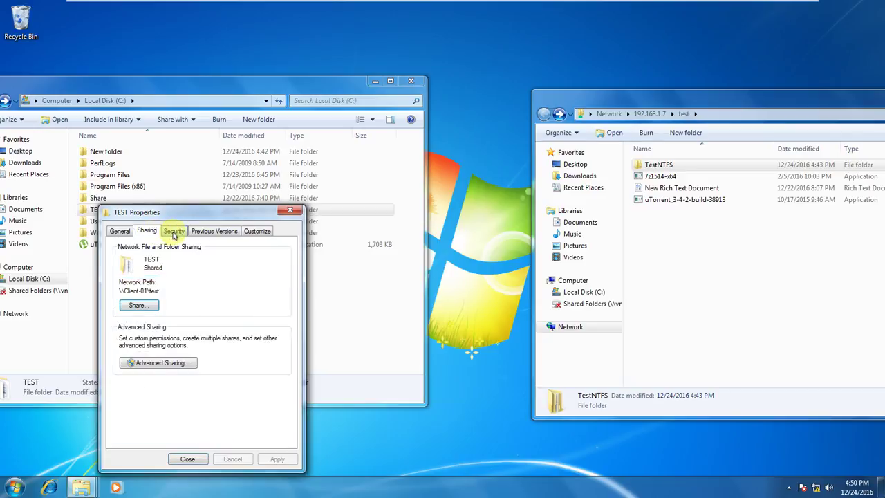
{"action": "left_click", "coordinate": [173, 231]}
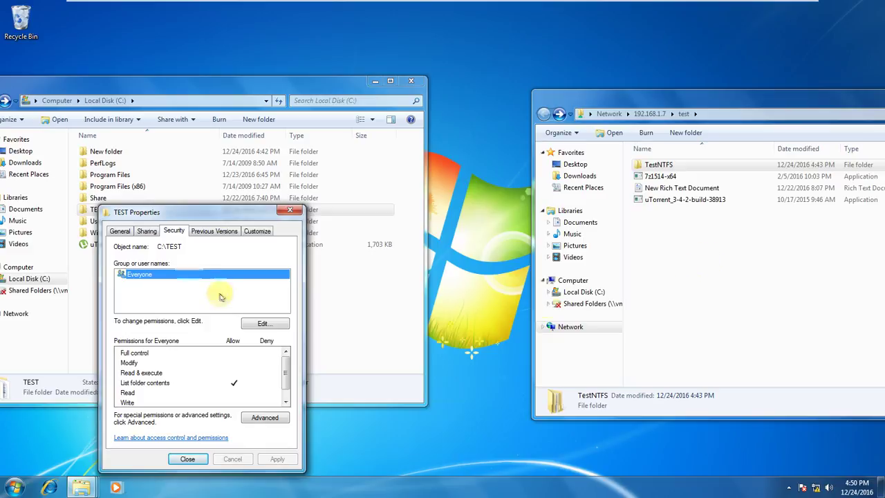
{"action": "left_click", "coordinate": [146, 231]}
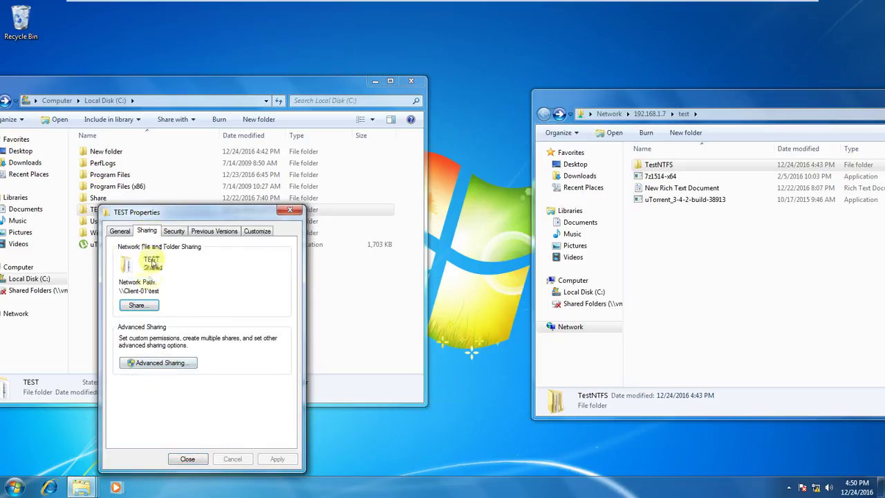
{"action": "left_click", "coordinate": [173, 231]}
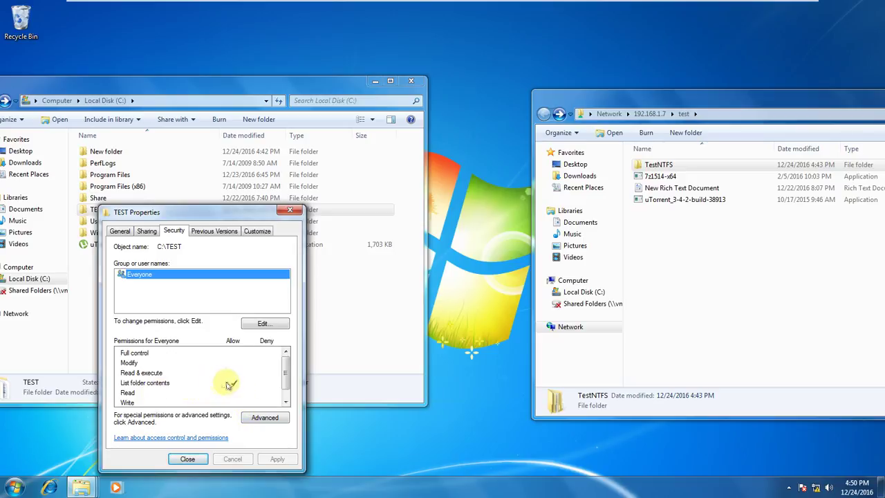
Allow Read and remove List folder contents for Everyone in TEST's NTFS permissions.
{"action": "left_click", "coordinate": [254, 325]}
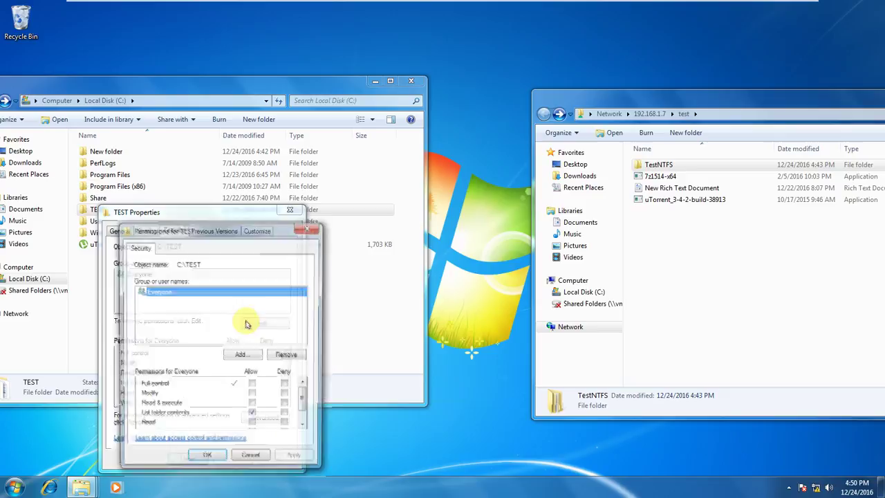
{"action": "left_click", "coordinate": [252, 424]}
{"action": "left_click", "coordinate": [252, 414]}
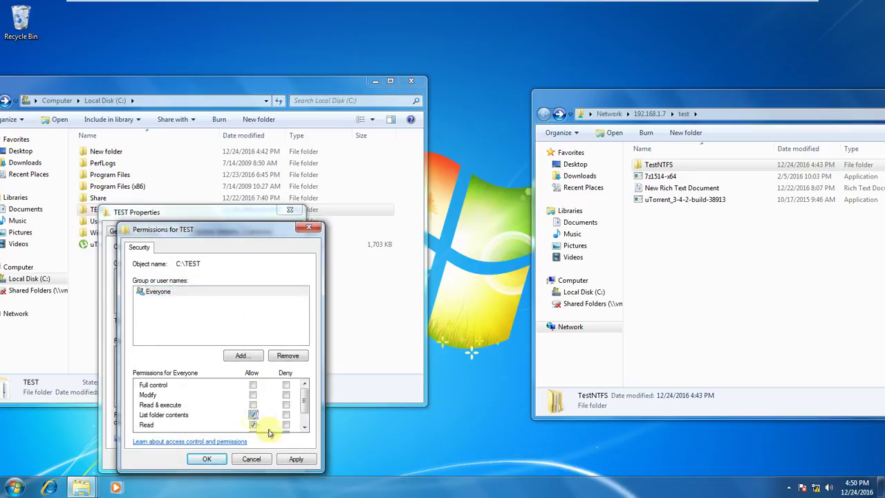
{"action": "left_click", "coordinate": [206, 461]}
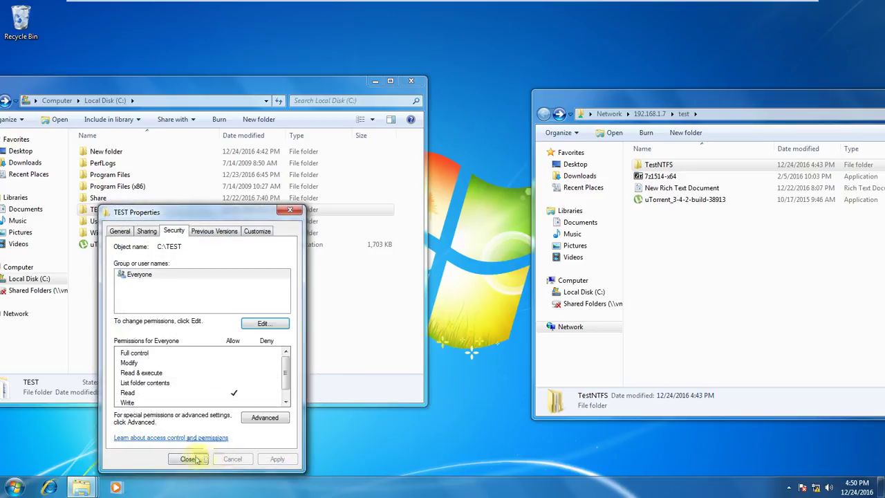
{"action": "left_click", "coordinate": [193, 459]}
{"action": "right_click", "coordinate": [649, 243]}
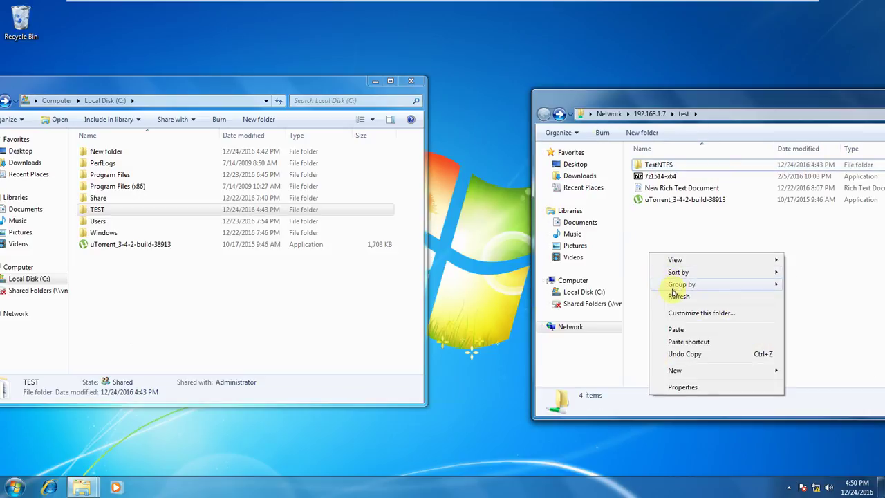
{"action": "left_click", "coordinate": [664, 246]}
{"action": "double_click", "coordinate": [677, 188]}
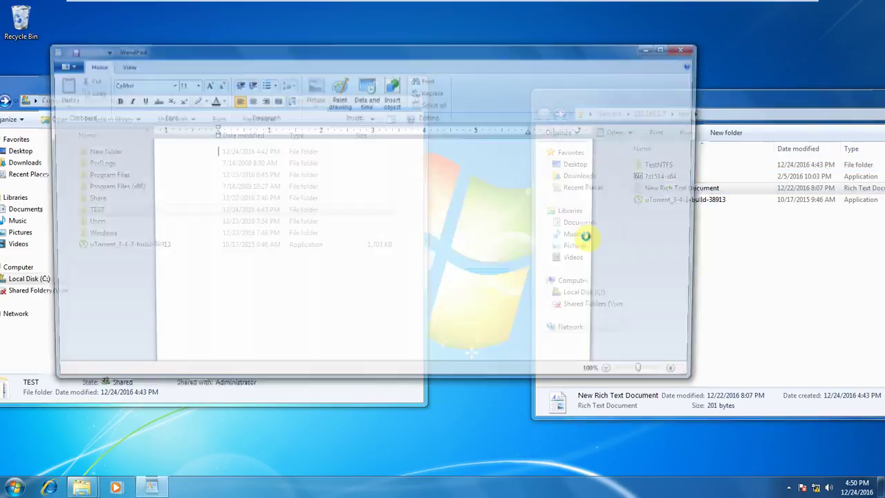
{"action": "left_click", "coordinate": [240, 168]}
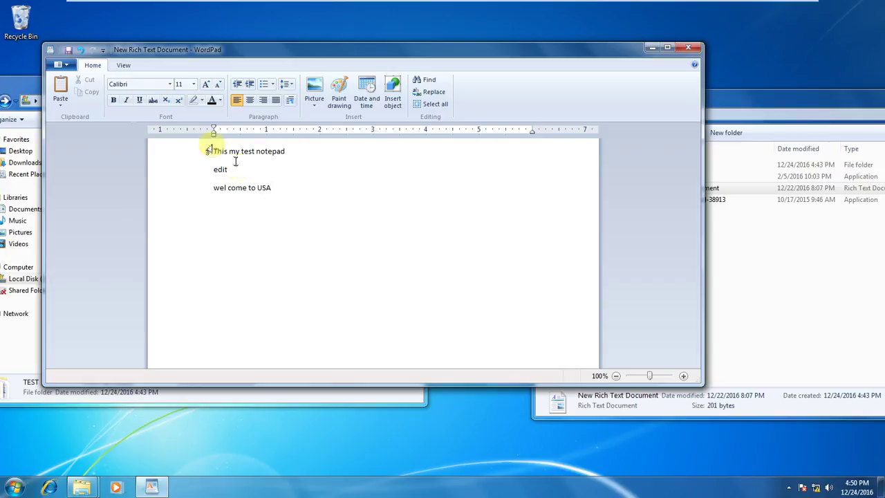
{"action": "key", "text": "ctrl+s"}
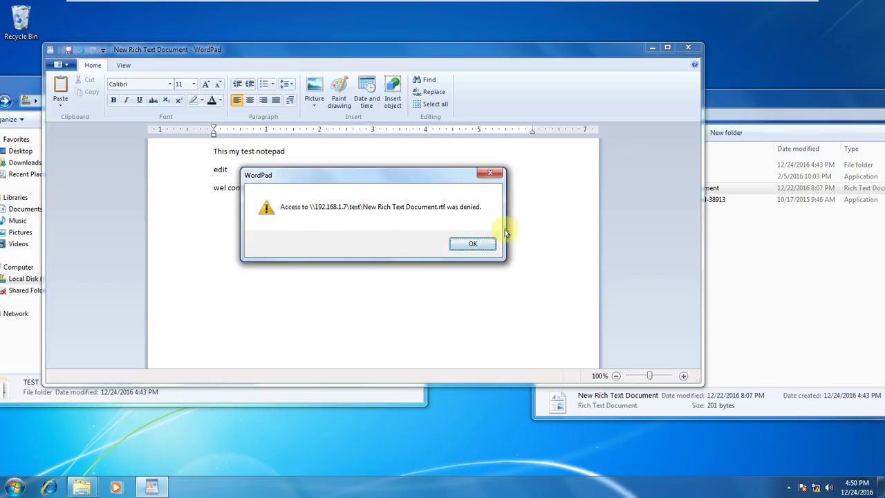
{"action": "left_click", "coordinate": [484, 242]}
{"action": "left_click", "coordinate": [685, 47]}
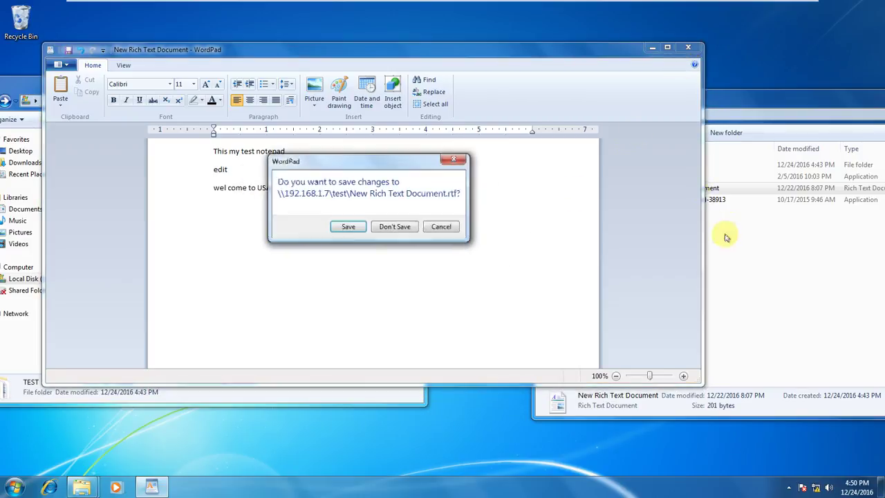
{"action": "left_click", "coordinate": [397, 228]}
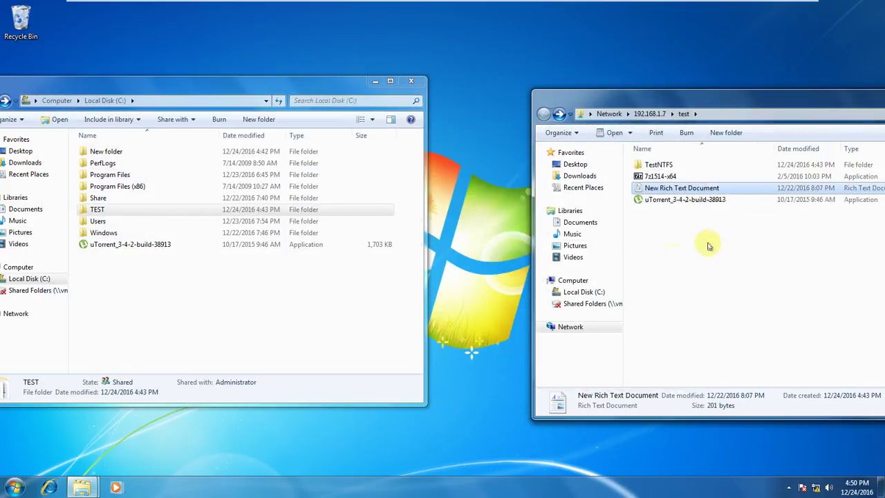
{"action": "right_click", "coordinate": [686, 236]}
{"action": "mouse_move", "coordinate": [713, 351]}
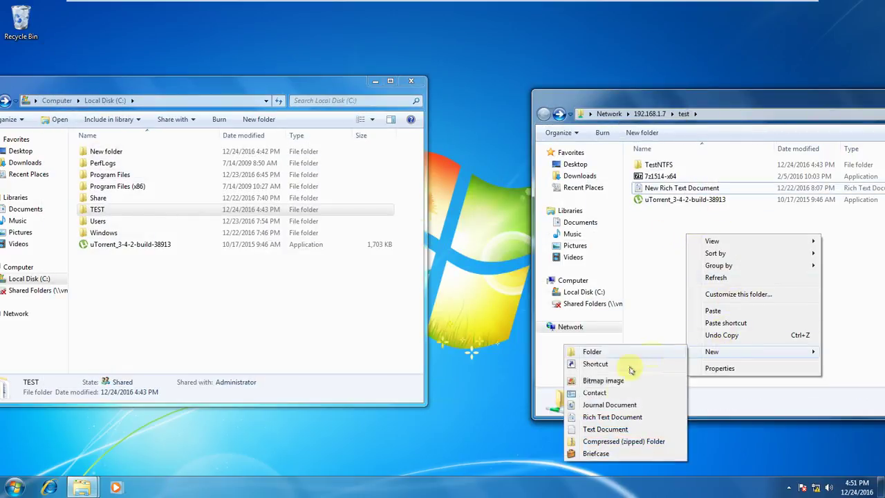
{"action": "left_click", "coordinate": [608, 429]}
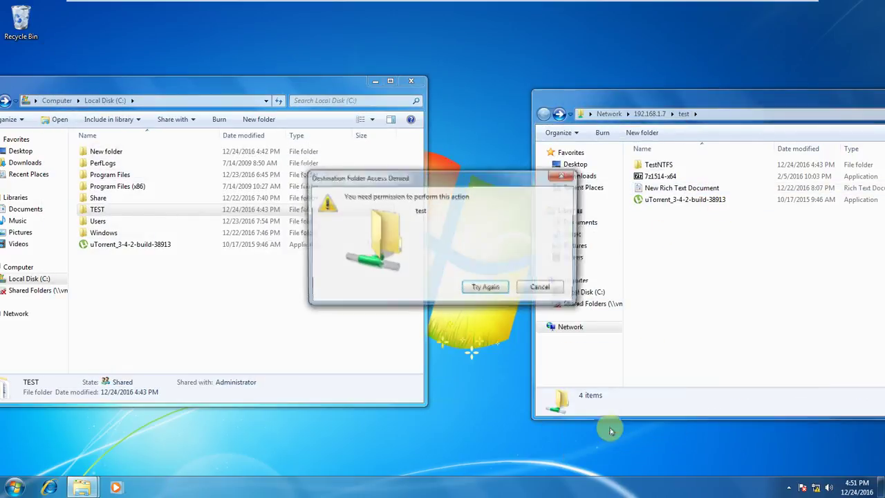
{"action": "left_click", "coordinate": [543, 289]}
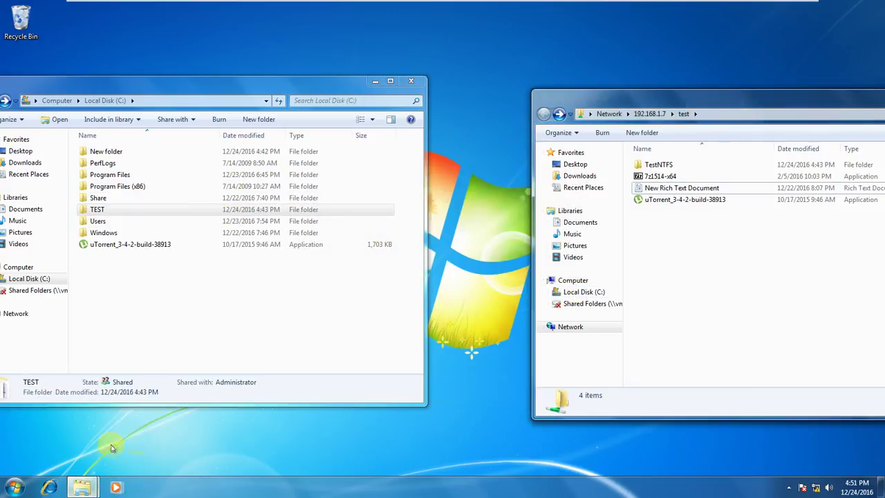
Grant Everyone Full control in the TEST folder's NTFS permissions.
{"action": "right_click", "coordinate": [112, 211]}
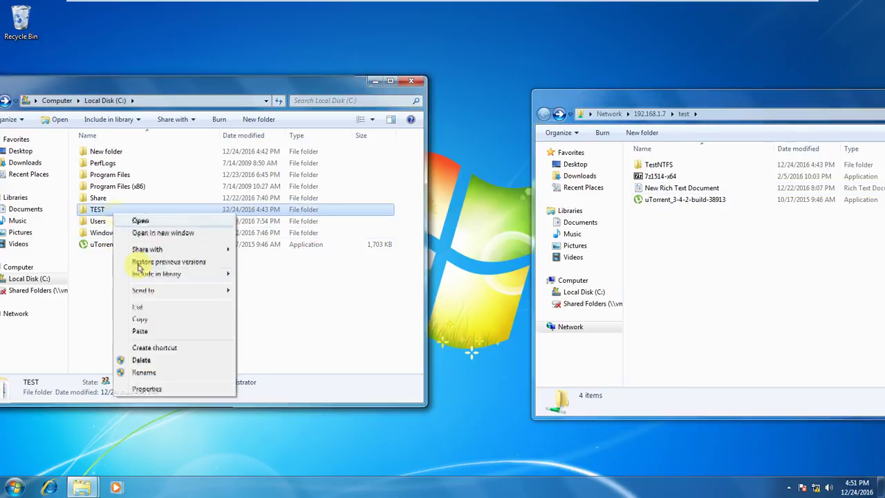
{"action": "left_click", "coordinate": [148, 389]}
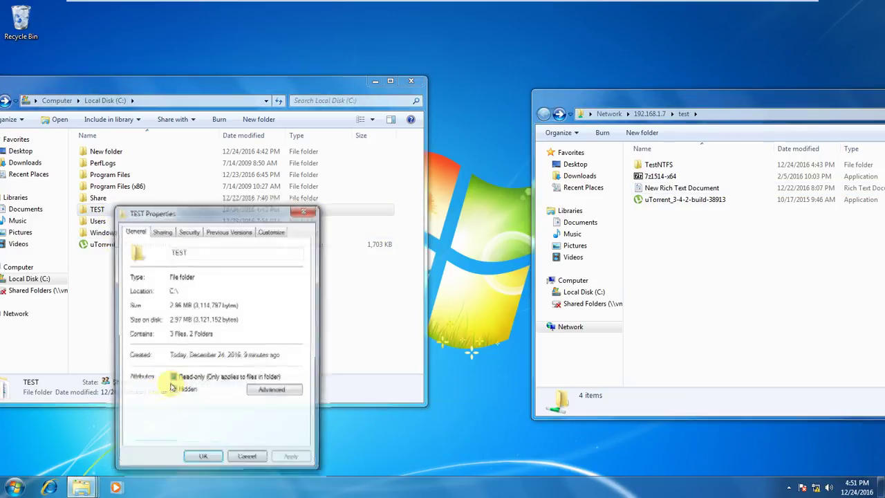
{"action": "left_click", "coordinate": [162, 230]}
{"action": "left_click", "coordinate": [189, 233]}
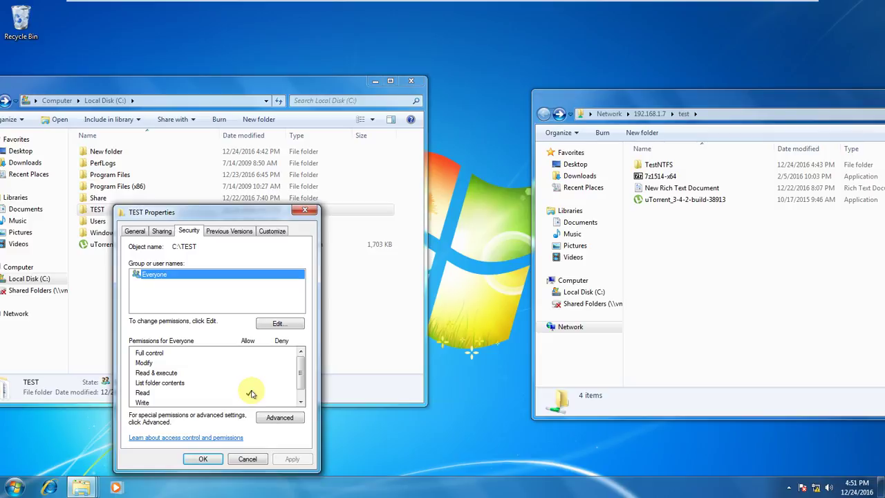
{"action": "left_click", "coordinate": [278, 323]}
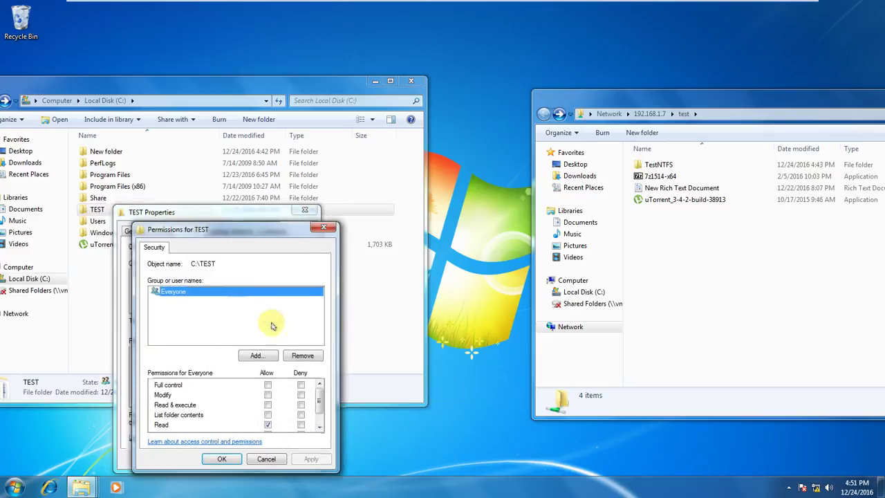
{"action": "left_click", "coordinate": [267, 385]}
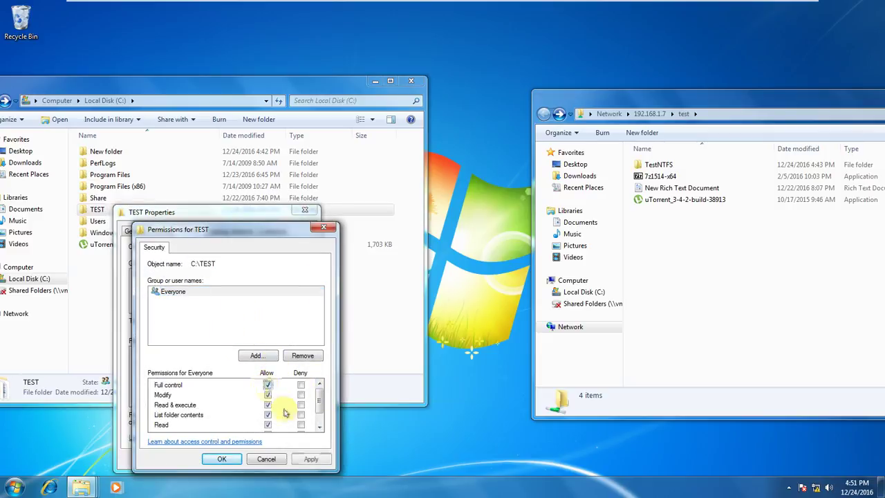
{"action": "left_click", "coordinate": [311, 459]}
{"action": "left_click", "coordinate": [222, 459]}
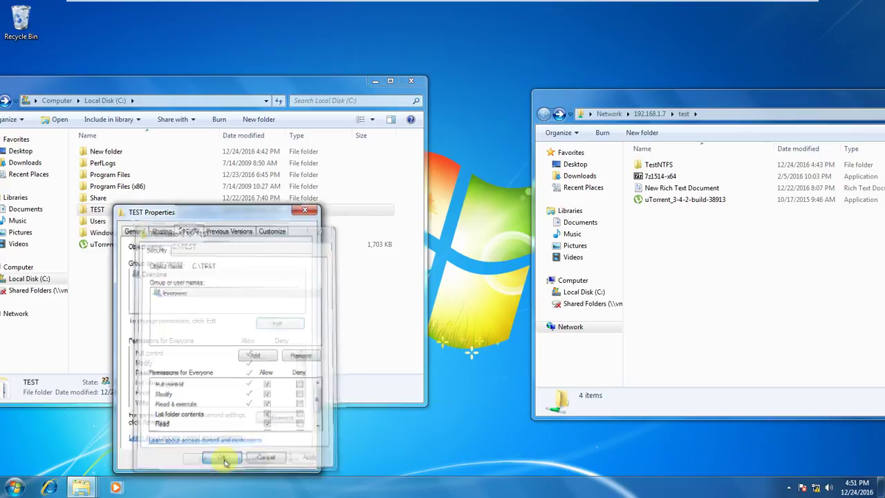
Remove Change from TEST's share permissions, leaving Everyone with Read only.
{"action": "left_click", "coordinate": [161, 232]}
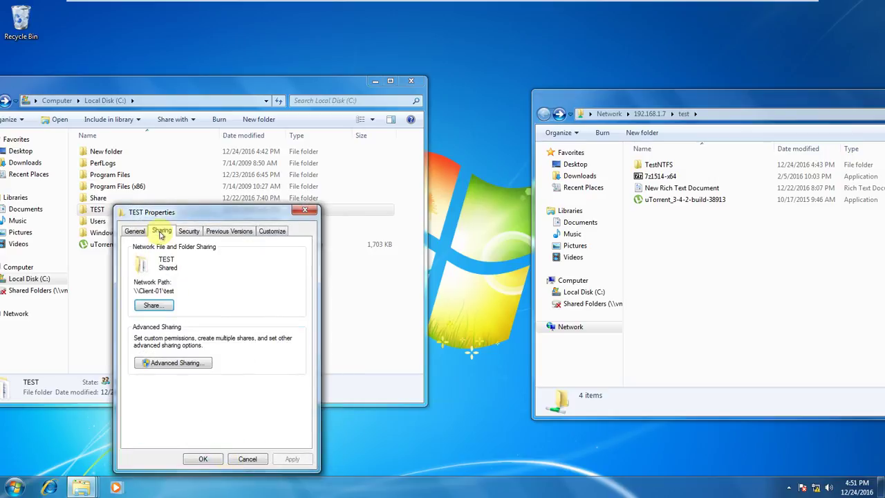
{"action": "left_click", "coordinate": [173, 363]}
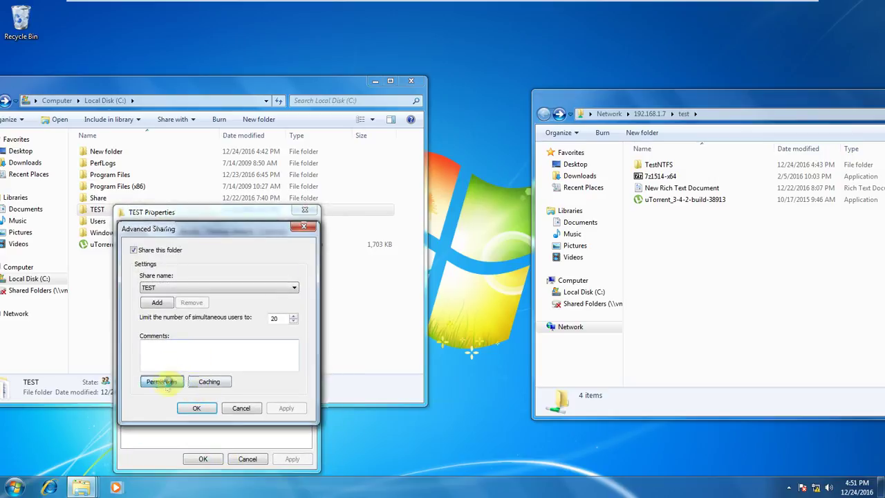
{"action": "left_click", "coordinate": [166, 379]}
{"action": "left_click", "coordinate": [262, 373]}
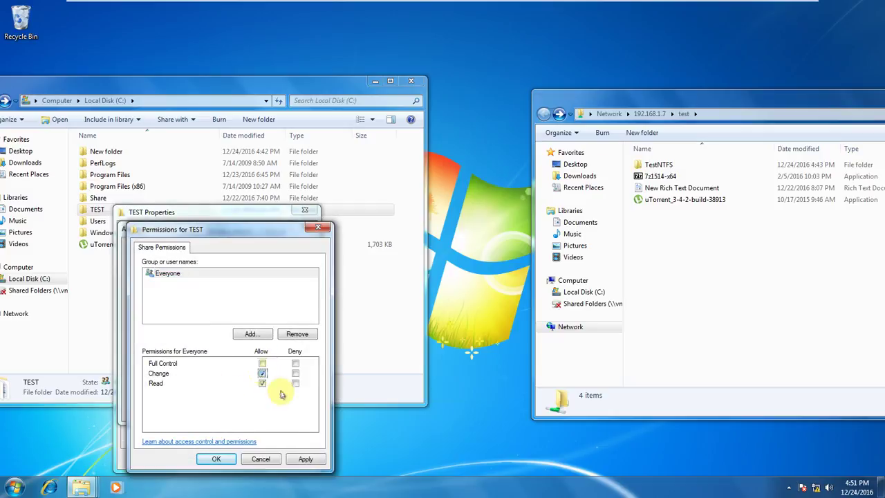
{"action": "left_click", "coordinate": [305, 460]}
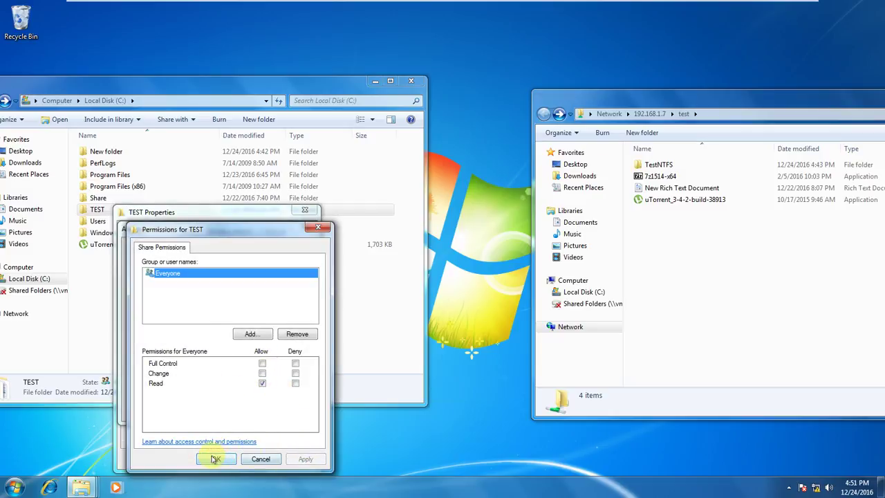
{"action": "left_click", "coordinate": [214, 459]}
{"action": "left_click", "coordinate": [197, 409]}
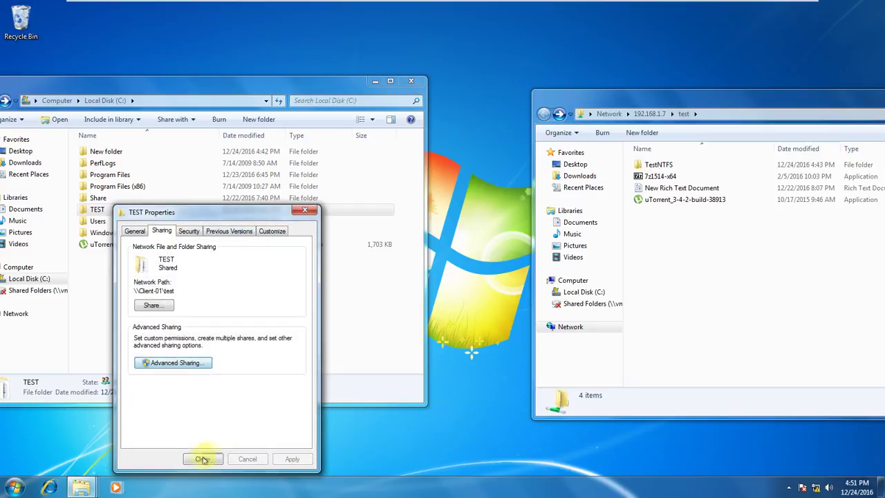
{"action": "left_click", "coordinate": [203, 459]}
{"action": "left_click", "coordinate": [710, 113]}
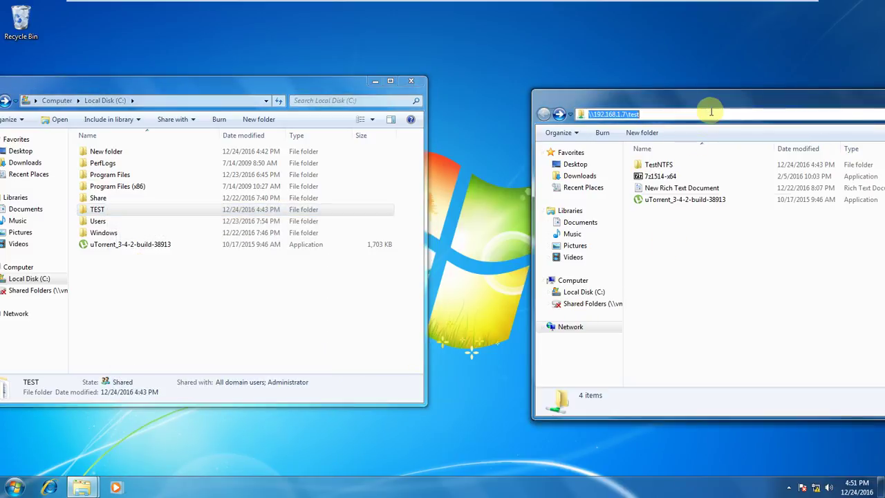
Try creating a new text document on the network share and dismiss the Access Denied message.
{"action": "key", "text": "Escape"}
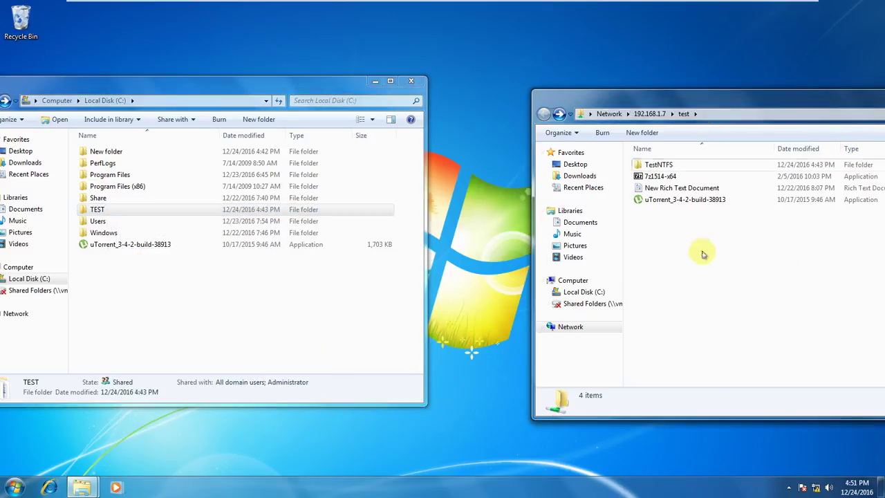
{"action": "right_click", "coordinate": [700, 251]}
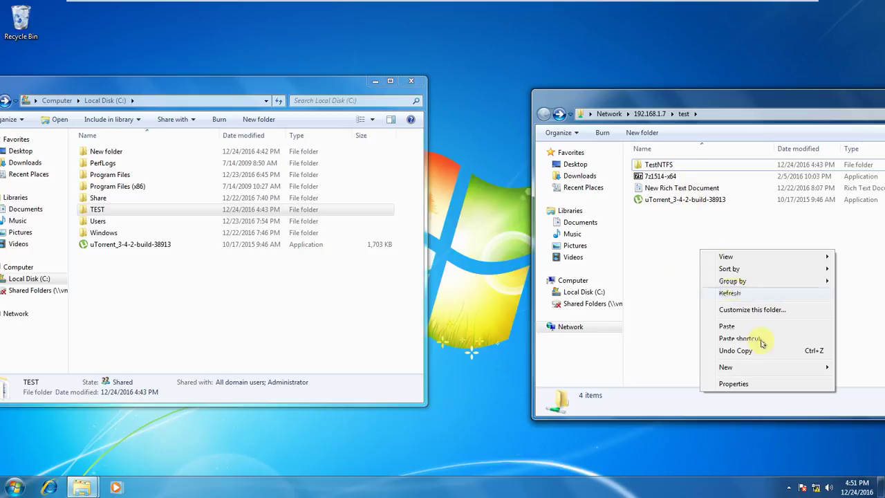
{"action": "mouse_move", "coordinate": [758, 370]}
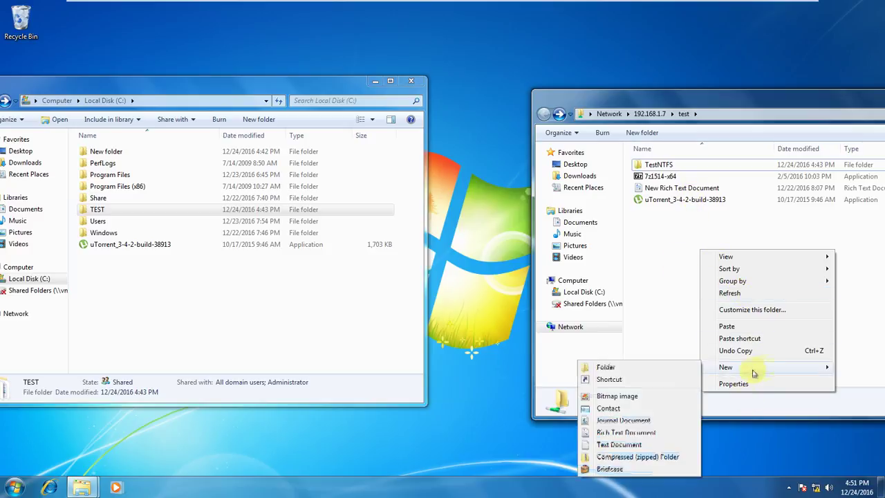
{"action": "left_click", "coordinate": [631, 450]}
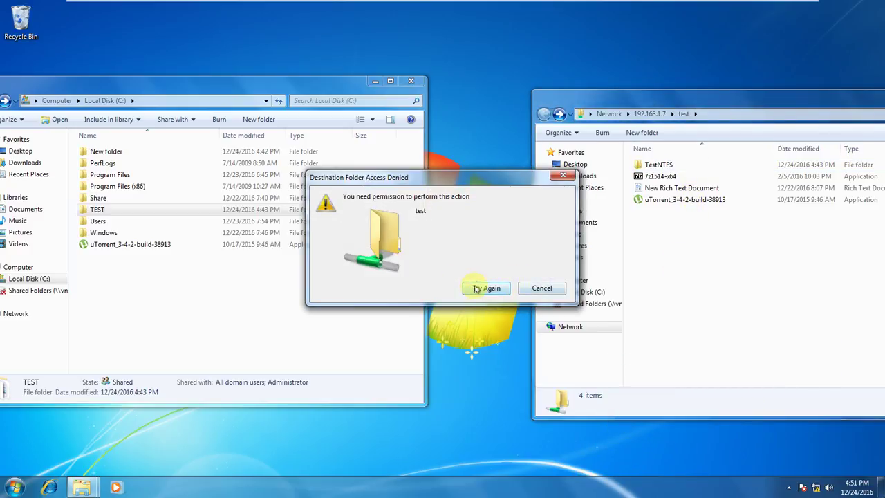
{"action": "left_click", "coordinate": [537, 287]}
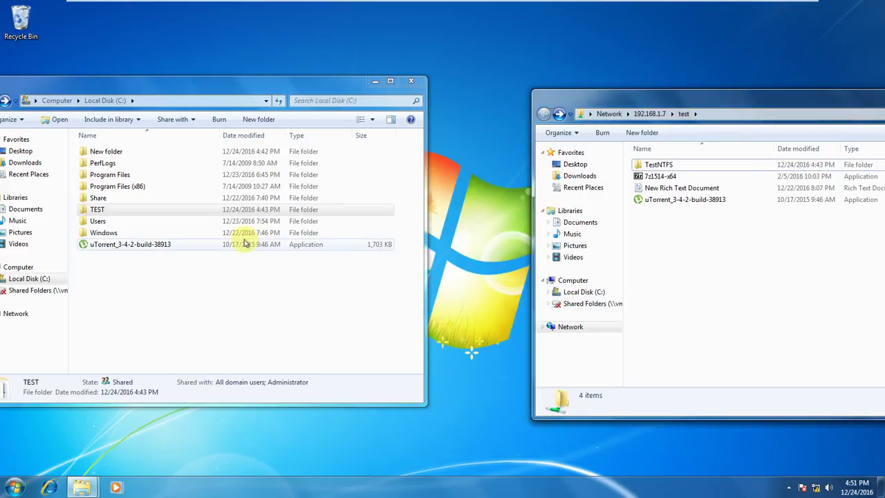
Show the Sharing tab of the TEST folder's properties.
{"action": "left_click", "coordinate": [107, 212]}
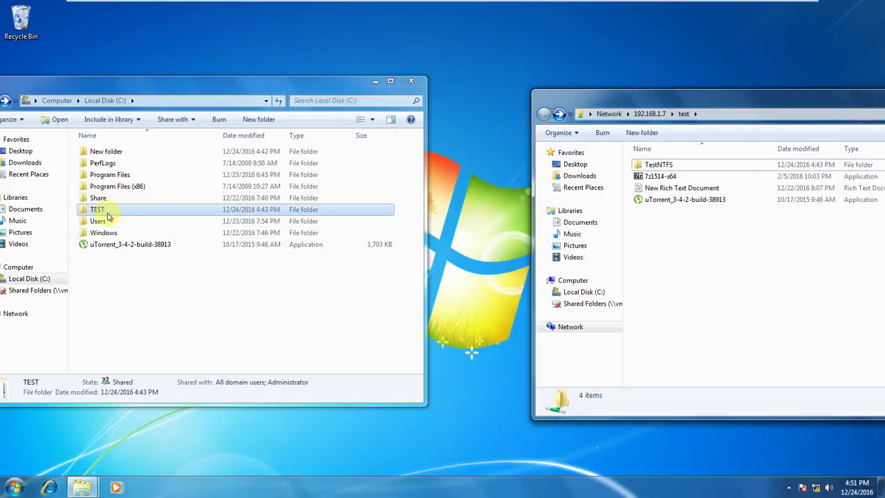
{"action": "right_click", "coordinate": [108, 217]}
{"action": "left_click", "coordinate": [141, 389]}
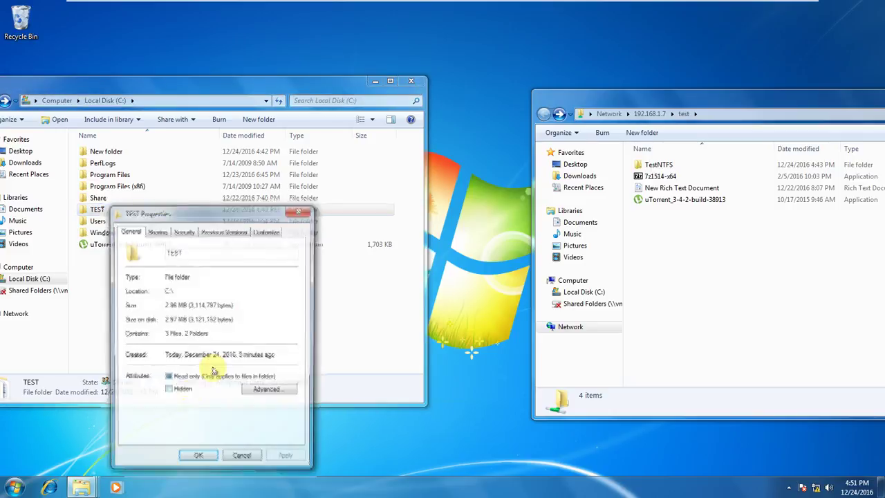
{"action": "left_click", "coordinate": [156, 231]}
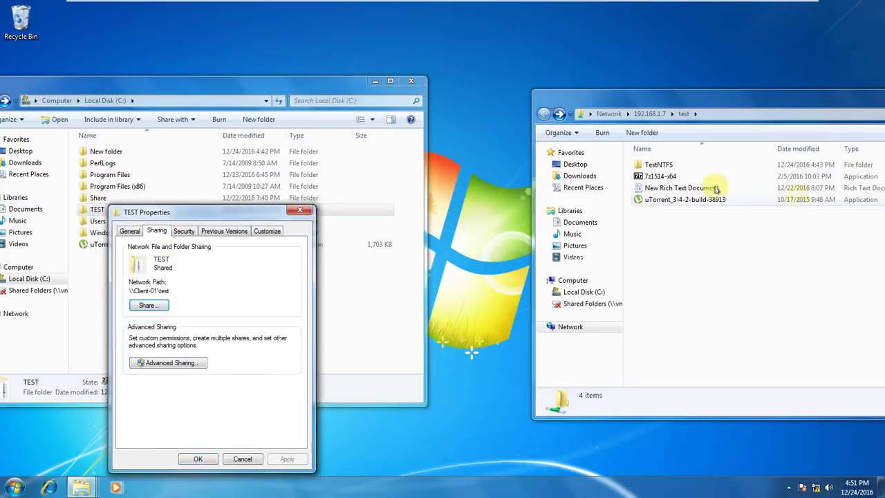
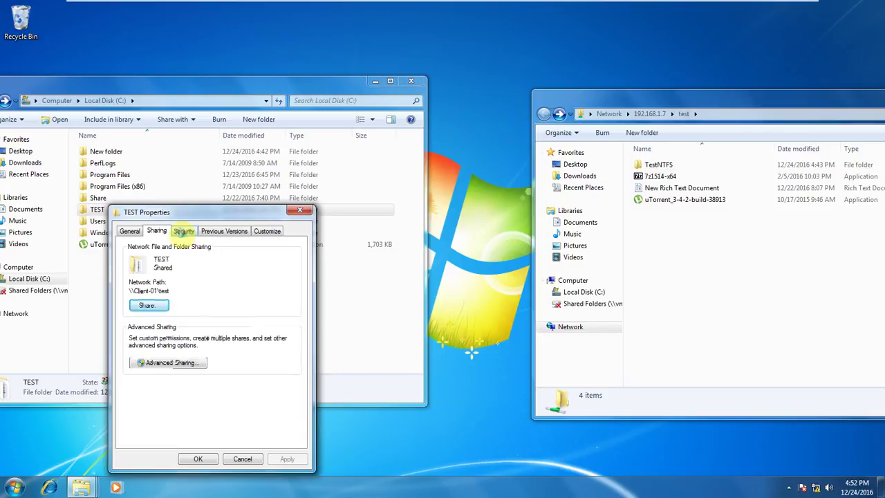
Allow Everyone Change as well as Read in the TEST share permissions and confirm.
{"action": "left_click", "coordinate": [183, 234]}
{"action": "left_click", "coordinate": [157, 232]}
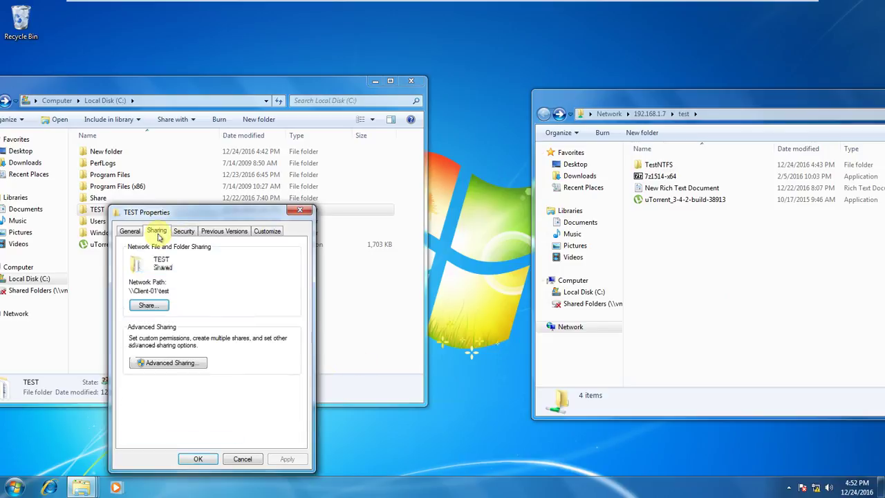
{"action": "left_click", "coordinate": [168, 360]}
{"action": "left_click", "coordinate": [155, 381]}
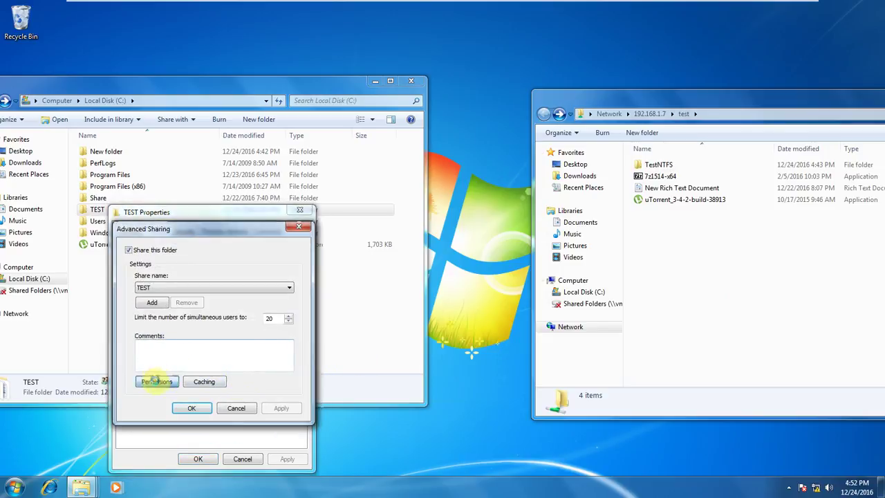
{"action": "left_click", "coordinate": [257, 373]}
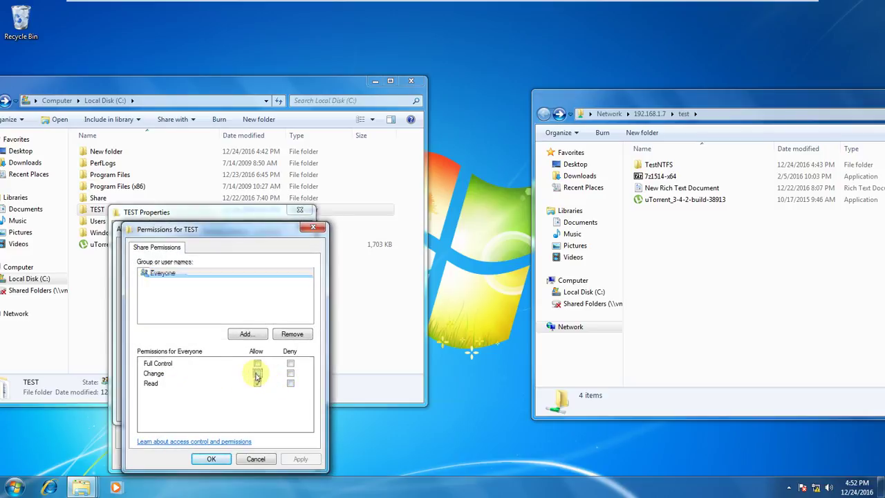
{"action": "left_click", "coordinate": [301, 459]}
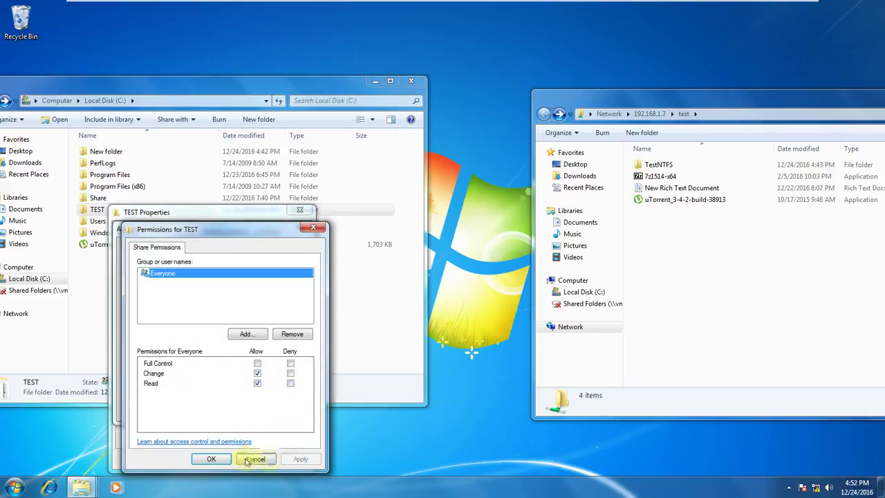
{"action": "left_click", "coordinate": [222, 459]}
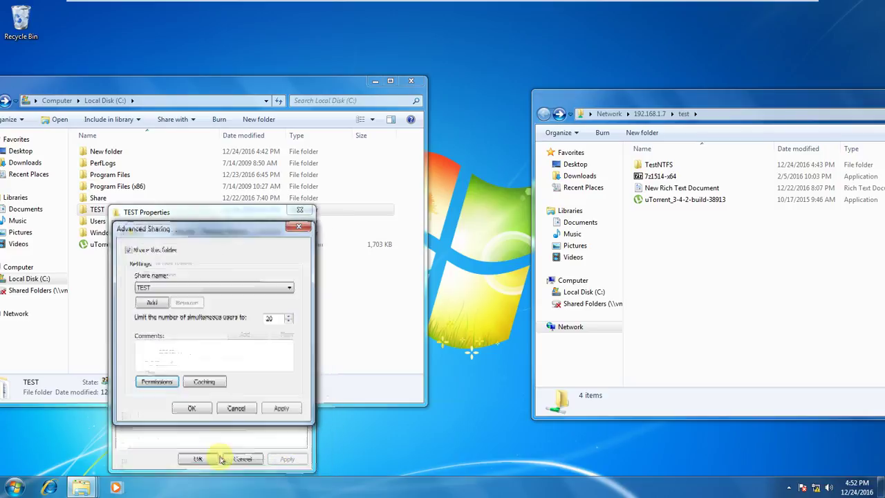
{"action": "left_click", "coordinate": [192, 409]}
Review TEST's advanced security settings listing Everyone with Full control, then cancel.
{"action": "left_click", "coordinate": [190, 231]}
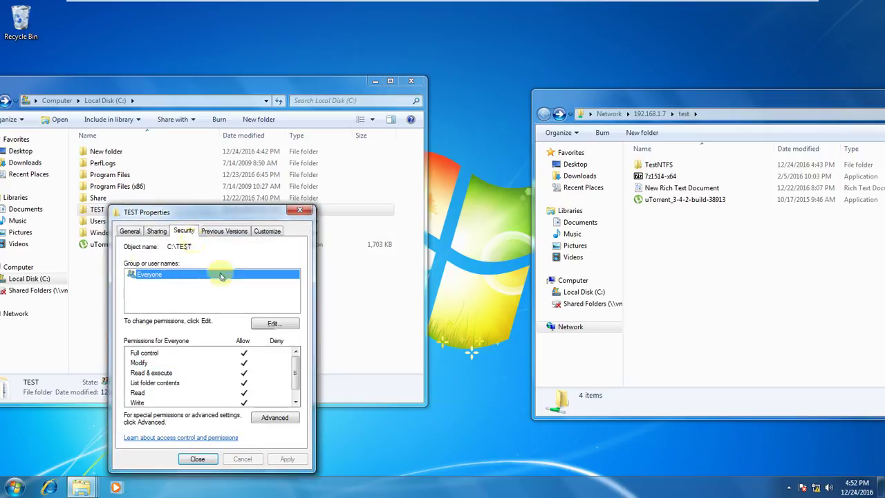
{"action": "left_click", "coordinate": [280, 418]}
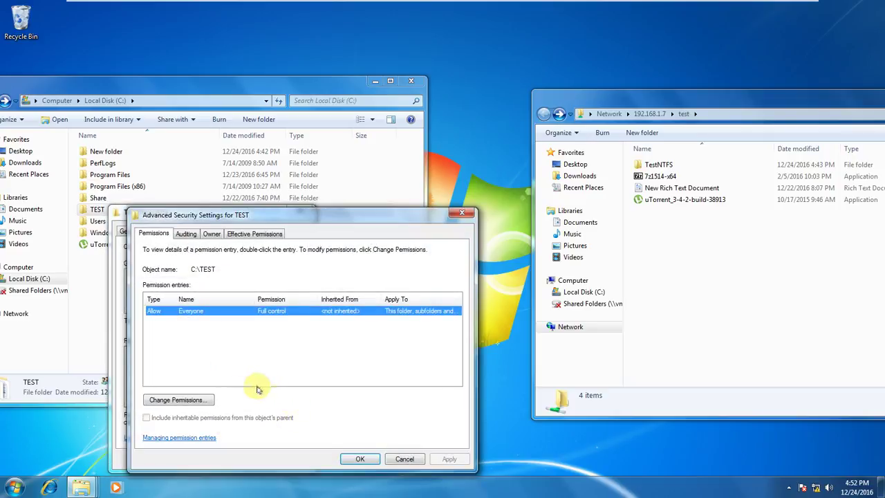
{"action": "left_click", "coordinate": [404, 459]}
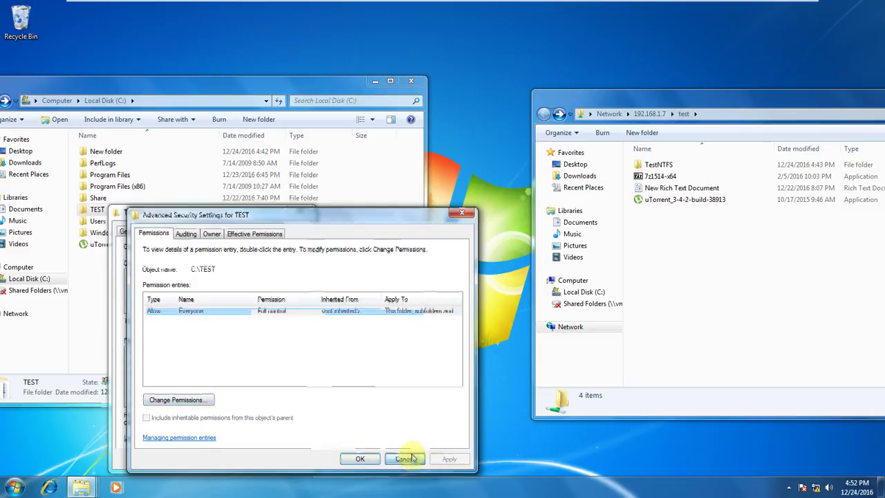
Leave Everyone only Write NTFS permission on TEST, apply it, and close TEST Properties.
{"action": "left_click", "coordinate": [273, 323]}
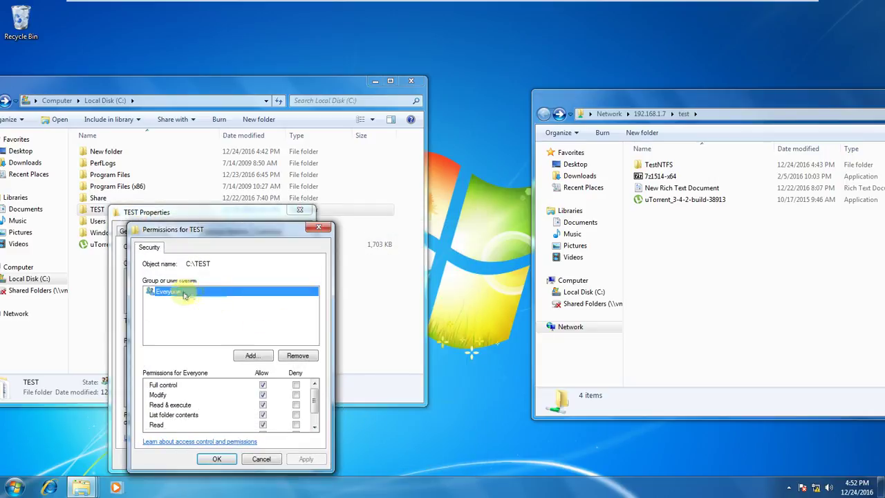
{"action": "scroll", "coordinate": [314, 399], "scroll_direction": "down", "scroll_amount": 1}
{"action": "scroll", "coordinate": [314, 399], "scroll_direction": "up", "scroll_amount": 1}
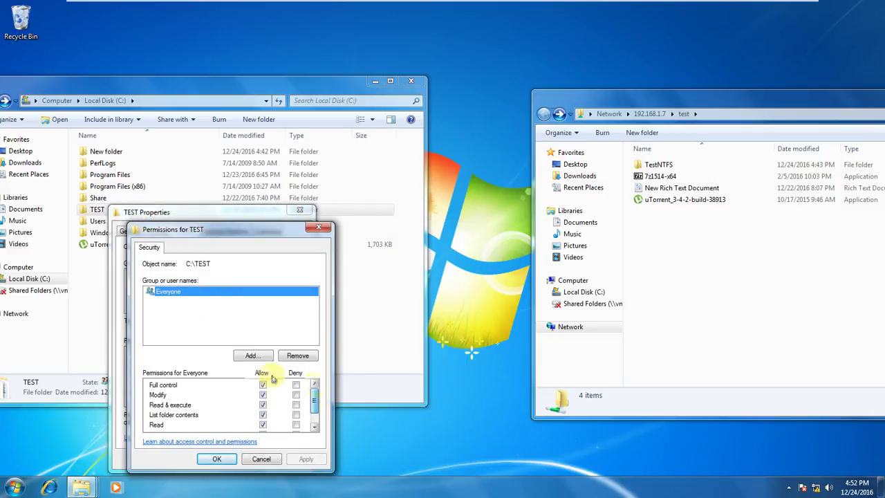
{"action": "left_click", "coordinate": [262, 385]}
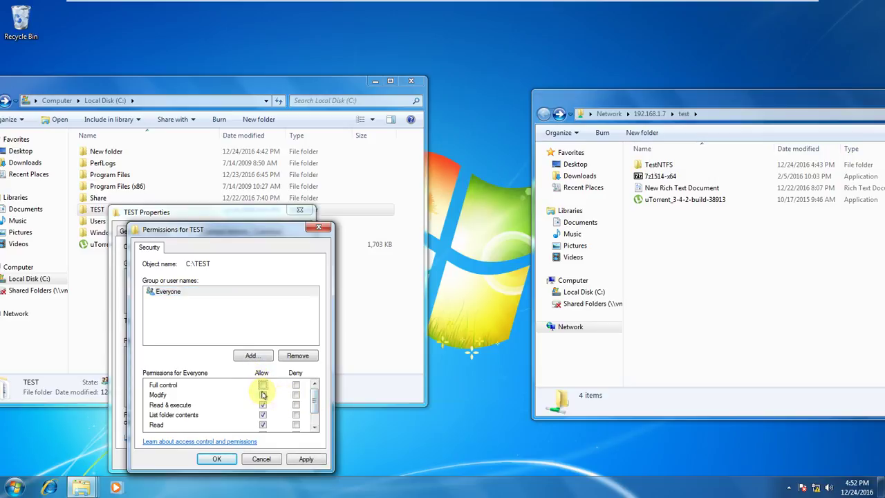
{"action": "scroll", "coordinate": [270, 427], "scroll_direction": "down", "scroll_amount": 1}
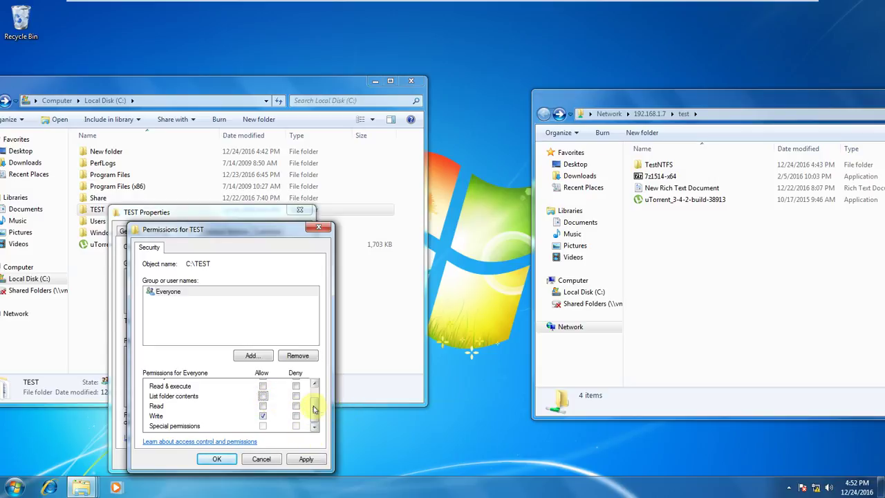
{"action": "mouse_move", "coordinate": [315, 409]}
{"action": "left_mouse_down"}
{"action": "mouse_move", "coordinate": [315, 392]}
{"action": "mouse_move", "coordinate": [315, 409]}
{"action": "left_mouse_up"}
{"action": "left_click", "coordinate": [303, 459]}
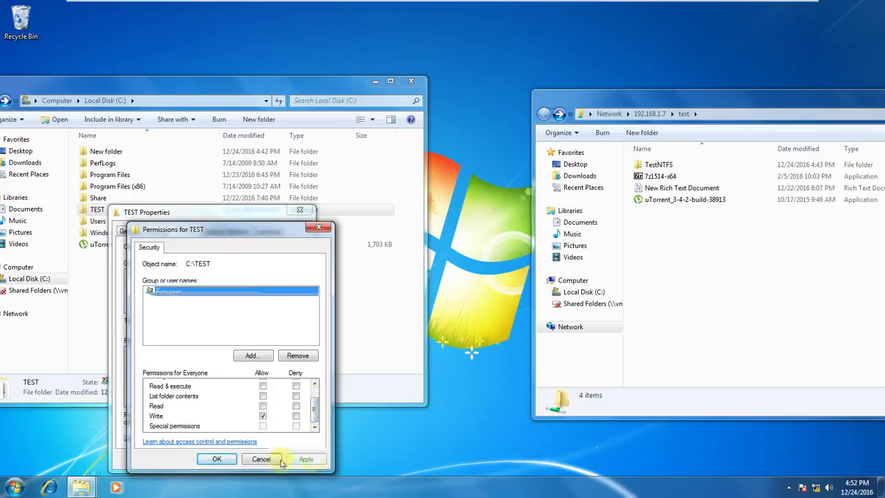
{"action": "left_click", "coordinate": [221, 459]}
{"action": "left_click", "coordinate": [213, 458]}
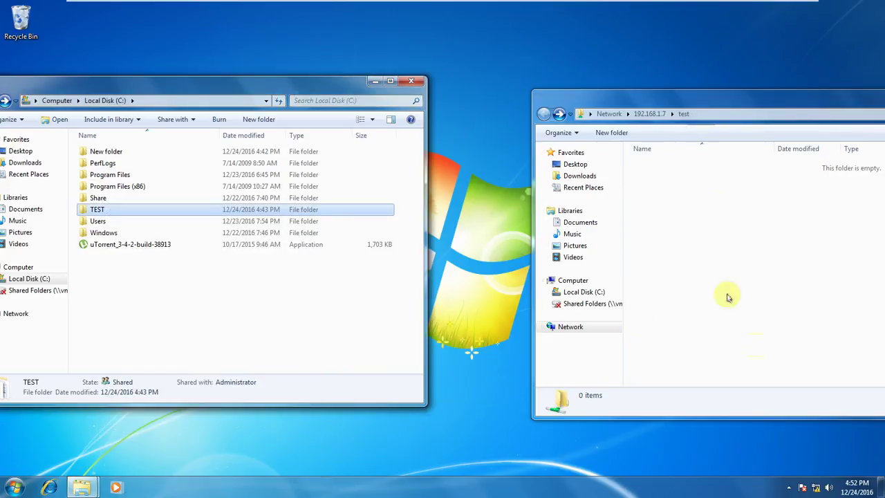
{"action": "left_click", "coordinate": [727, 111]}
{"action": "key", "text": "Return"}
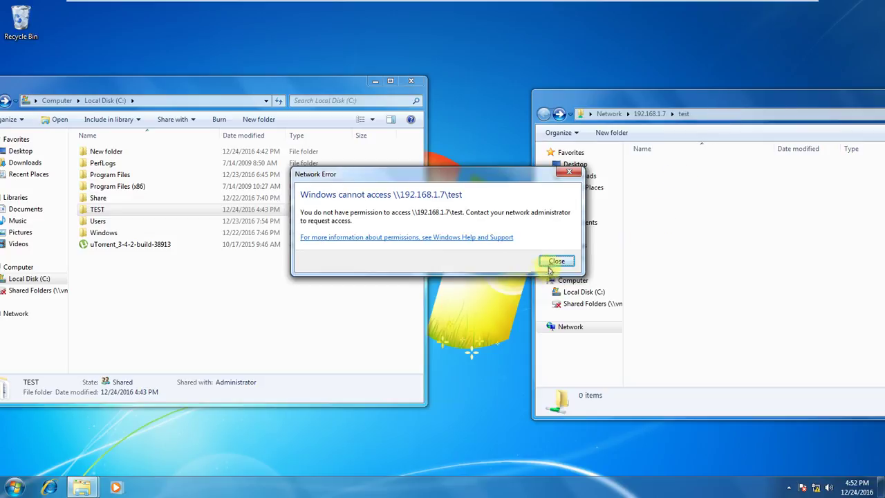
{"action": "left_click", "coordinate": [556, 263]}
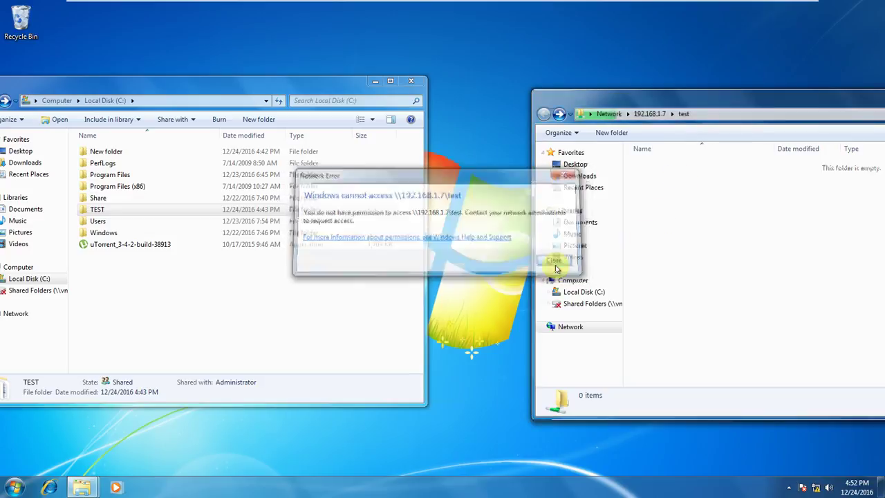
{"action": "left_click", "coordinate": [713, 117]}
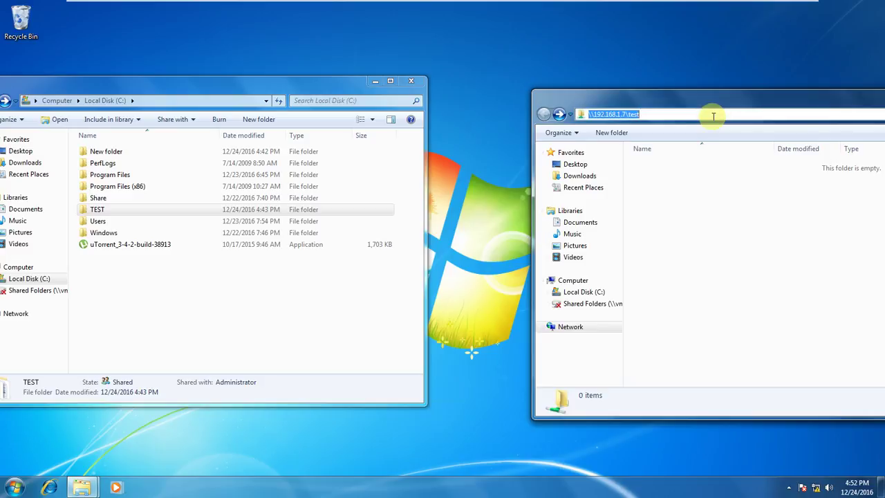
{"action": "key", "text": "Return"}
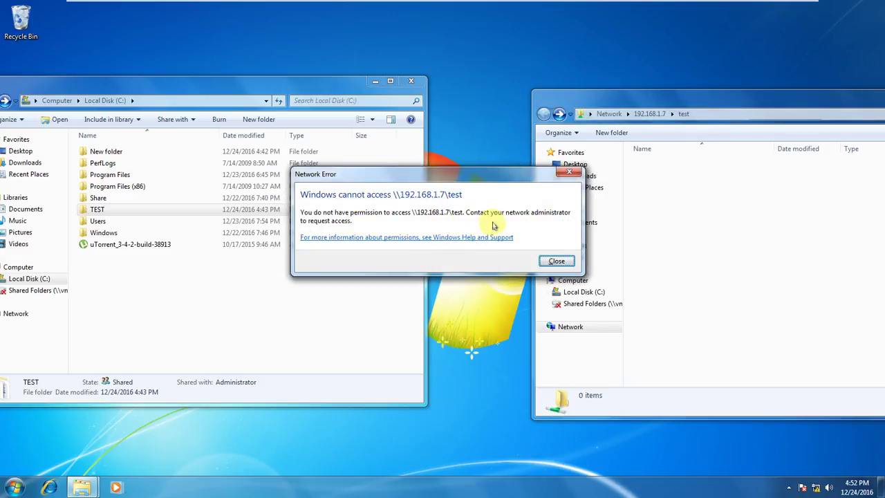
{"action": "left_click", "coordinate": [558, 260]}
{"action": "left_click", "coordinate": [123, 208]}
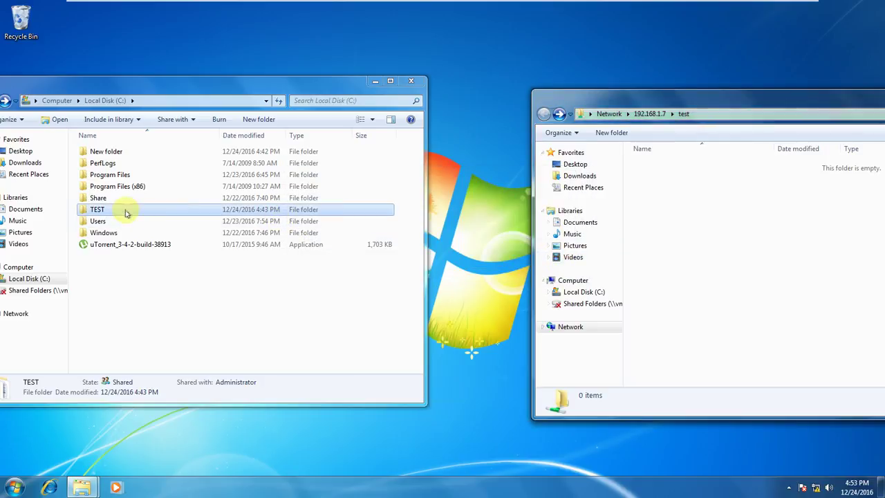
Open TEST's properties and review Everyone's share permissions without changing them.
{"action": "right_click", "coordinate": [125, 210]}
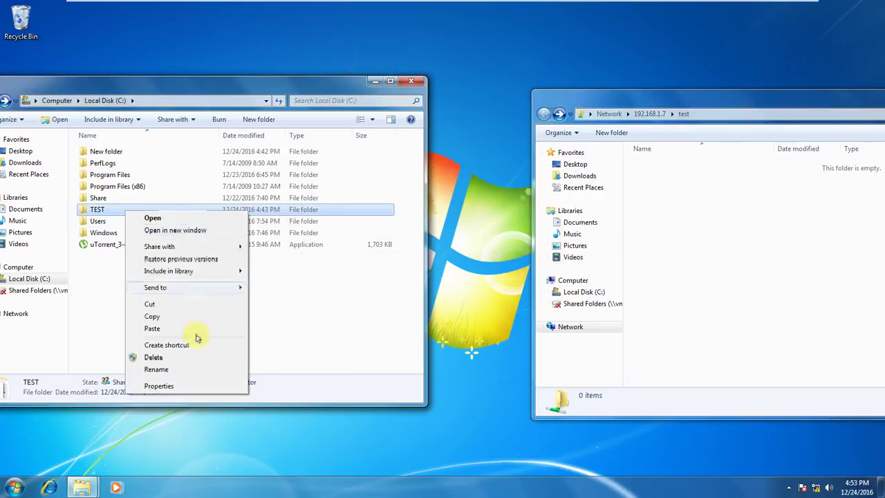
{"action": "left_click", "coordinate": [172, 385]}
{"action": "left_click", "coordinate": [173, 231]}
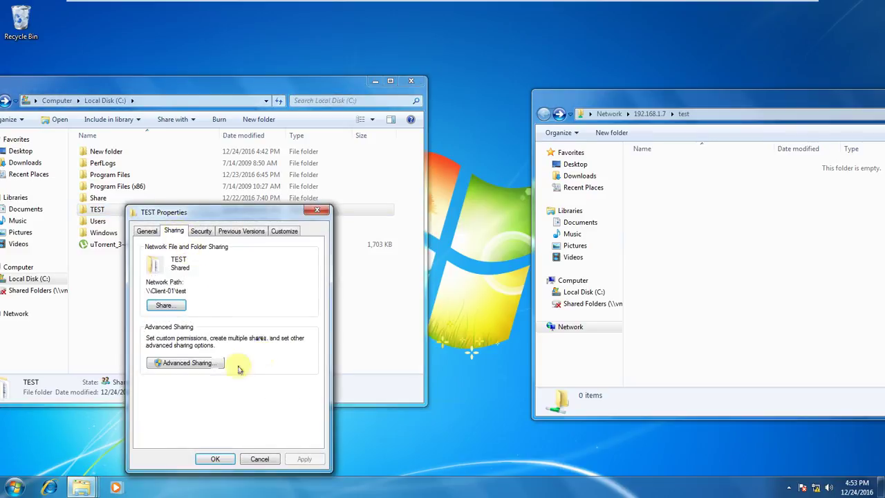
{"action": "left_click", "coordinate": [197, 363]}
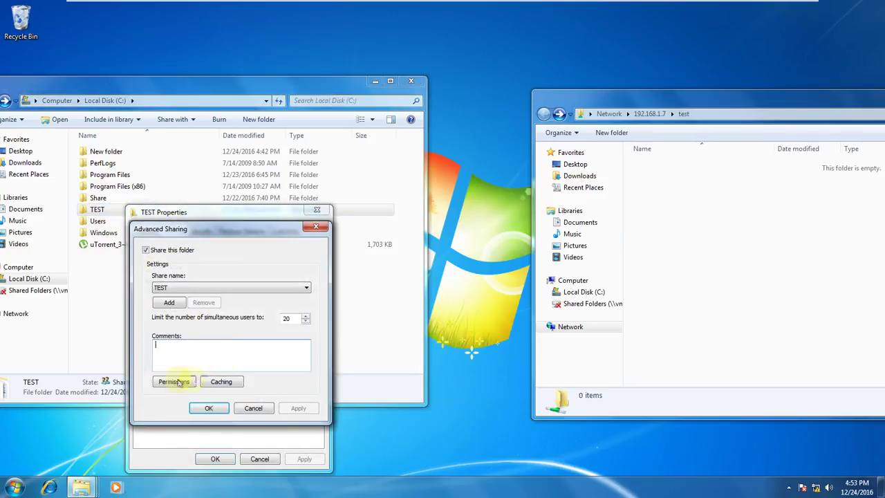
{"action": "left_click", "coordinate": [174, 382]}
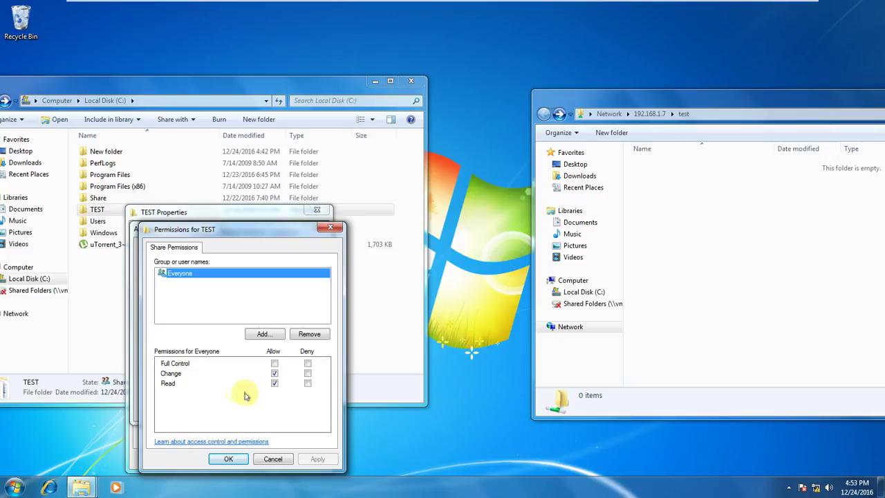
{"action": "left_click", "coordinate": [274, 462]}
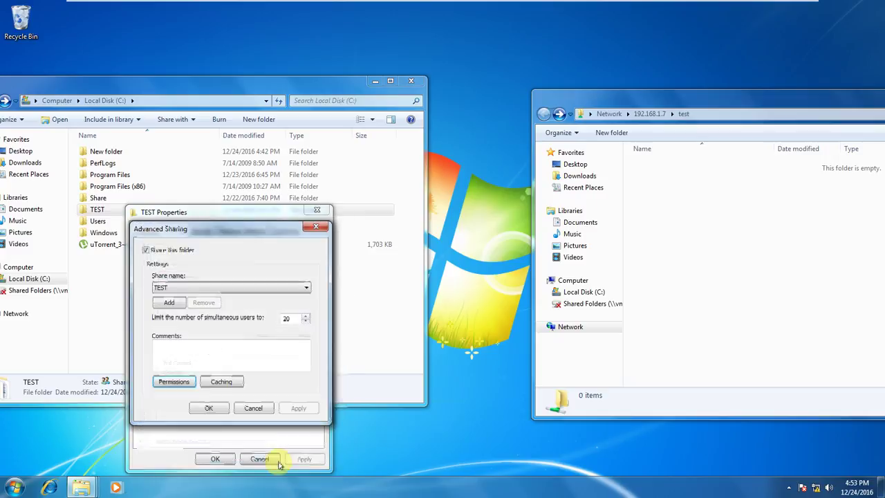
{"action": "left_click", "coordinate": [253, 408]}
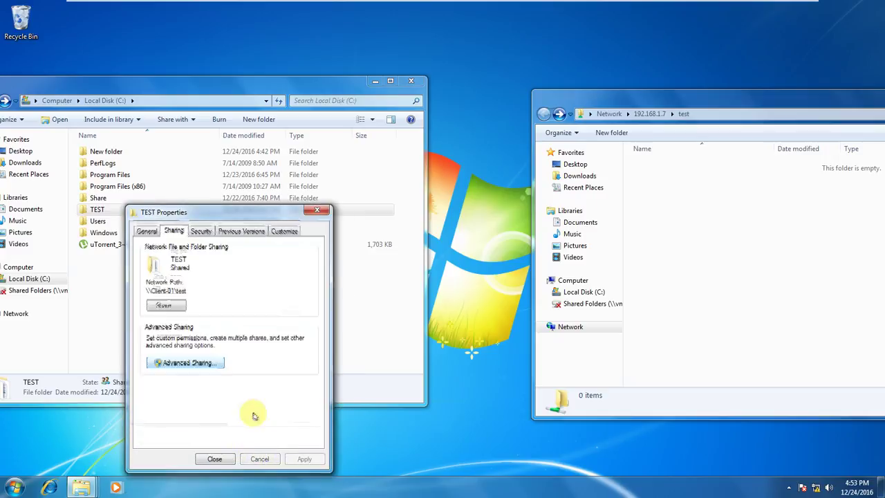
Add Read to Everyone's Write-only NTFS permissions on TEST and save.
{"action": "left_click", "coordinate": [201, 231]}
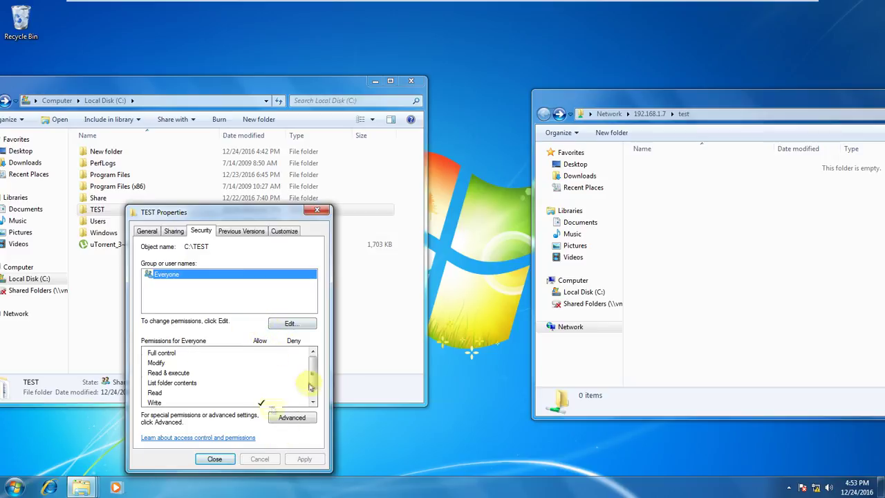
{"action": "left_click", "coordinate": [313, 398]}
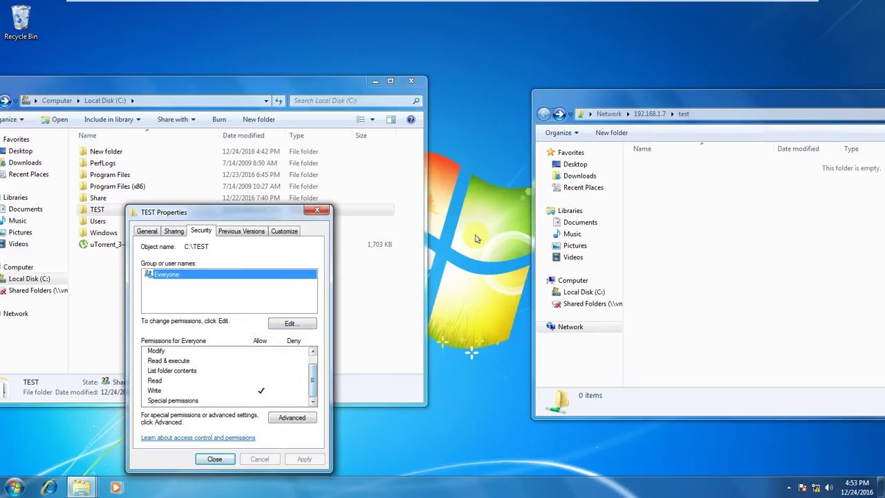
{"action": "left_click", "coordinate": [286, 327]}
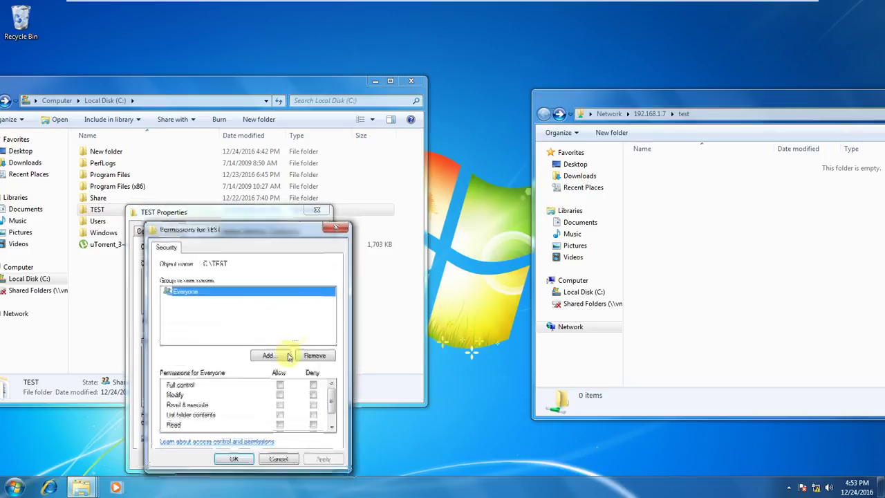
{"action": "left_click", "coordinate": [280, 414]}
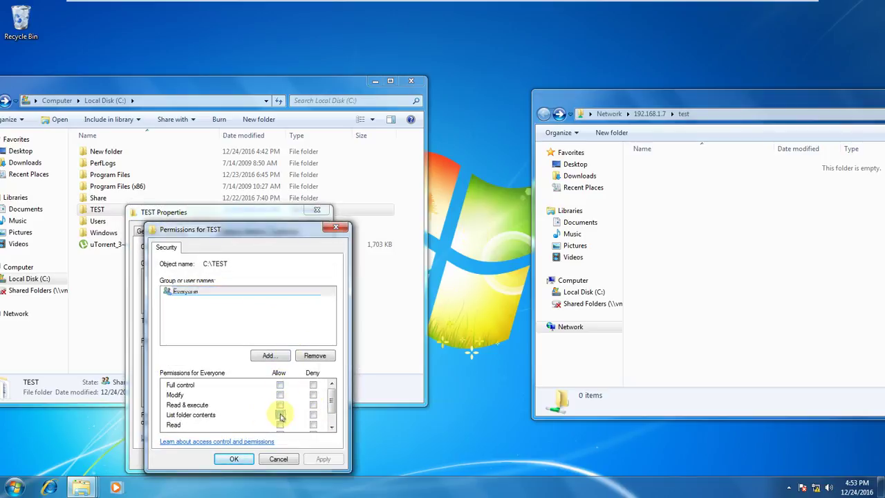
{"action": "scroll", "coordinate": [322, 409], "scroll_direction": "down", "scroll_amount": 1}
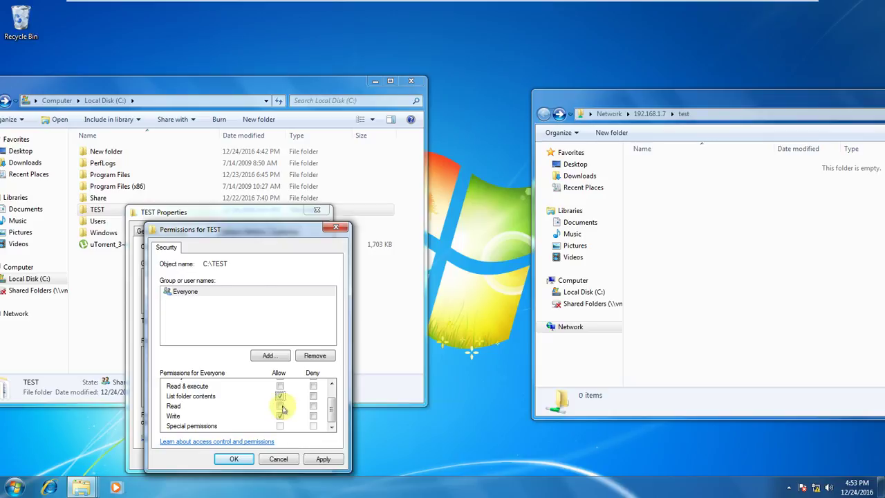
{"action": "left_click", "coordinate": [322, 458]}
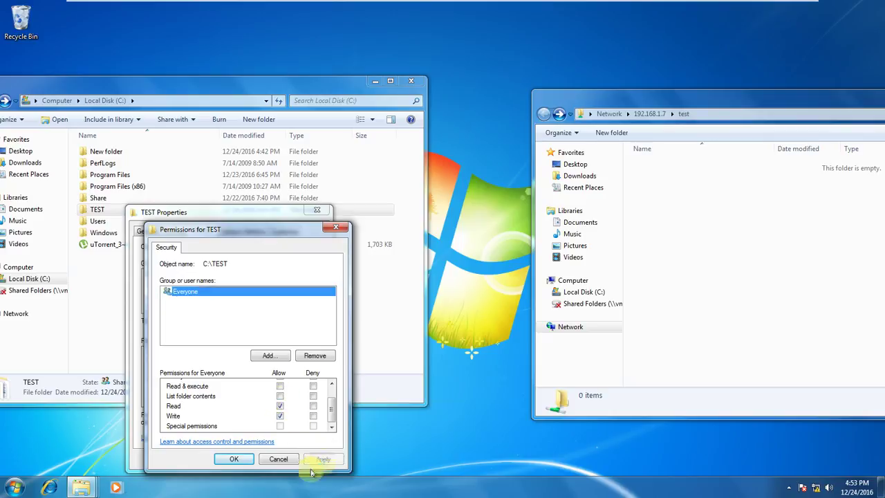
{"action": "left_click", "coordinate": [234, 458]}
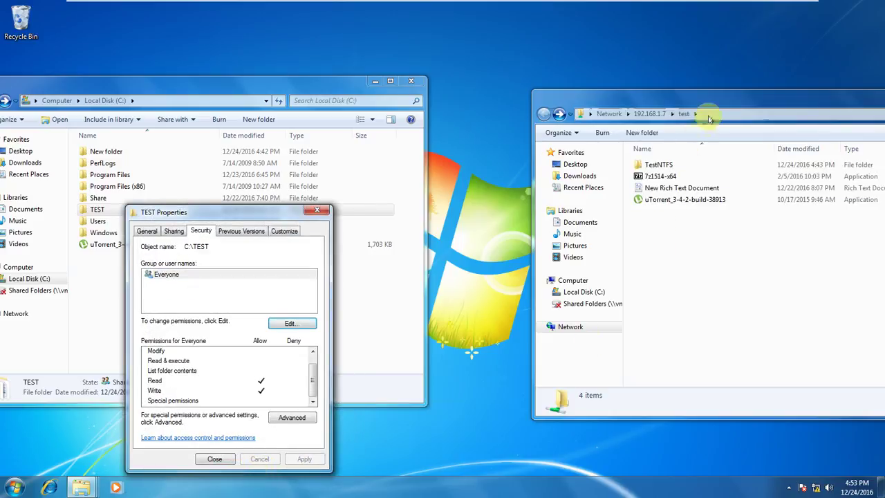
Bring the network folder forward and review TEST's Sharing and Security tabs.
{"action": "left_click", "coordinate": [709, 116]}
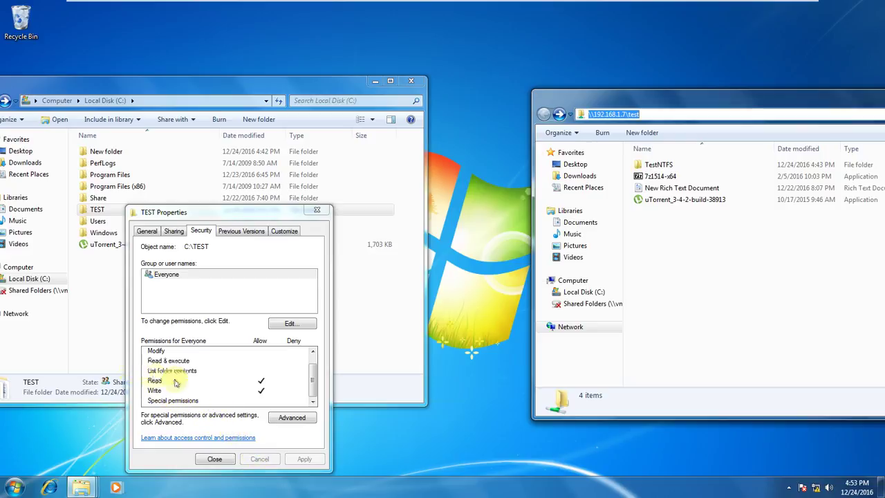
{"action": "left_click", "coordinate": [173, 231]}
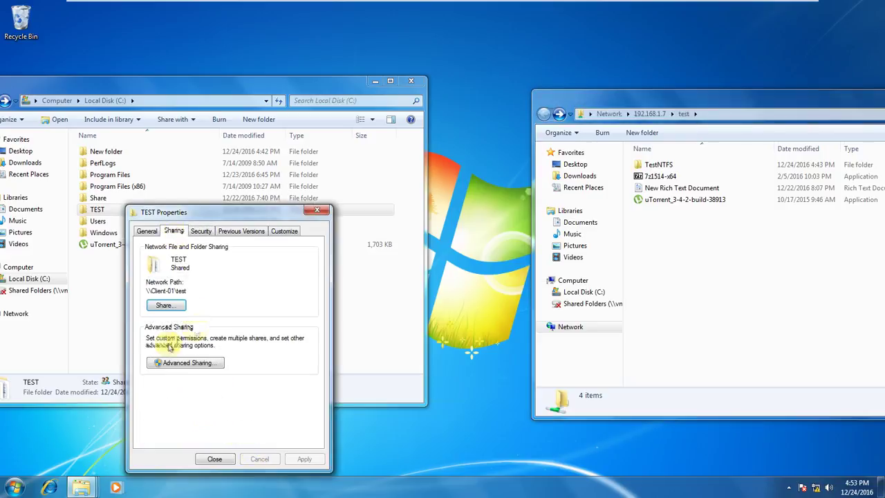
{"action": "left_click", "coordinate": [202, 233]}
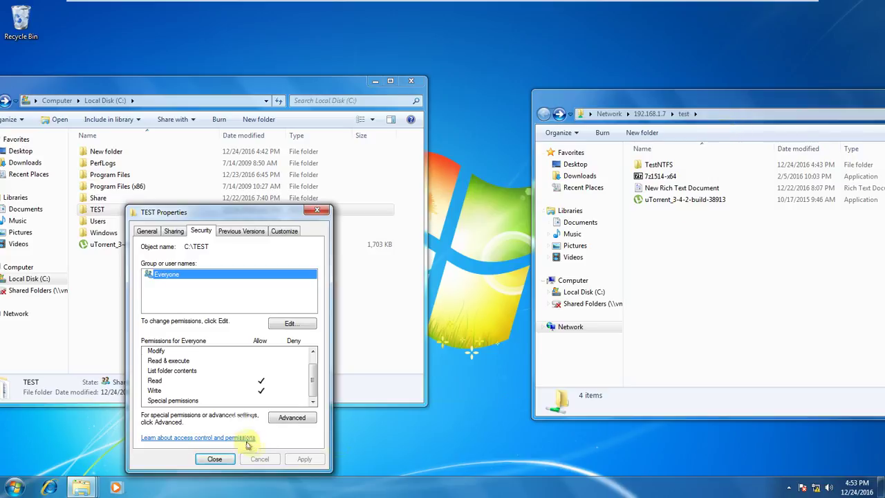
Create a New Text Document in the network share with its default name.
{"action": "right_click", "coordinate": [707, 264]}
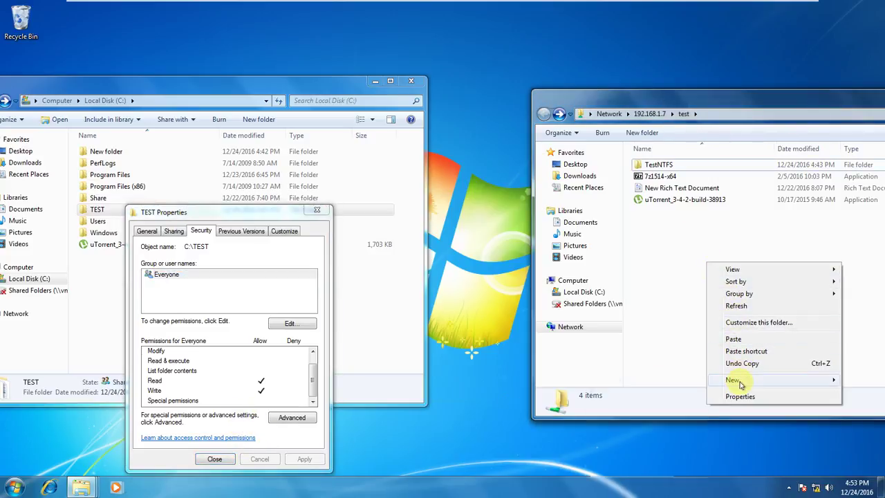
{"action": "mouse_move", "coordinate": [733, 379]}
{"action": "left_click", "coordinate": [625, 457]}
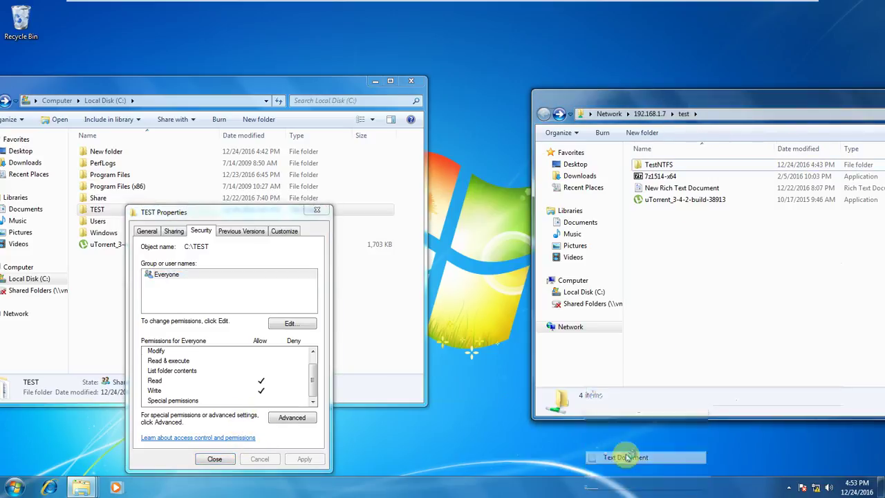
{"action": "key", "text": "Return"}
{"action": "left_click", "coordinate": [675, 227]}
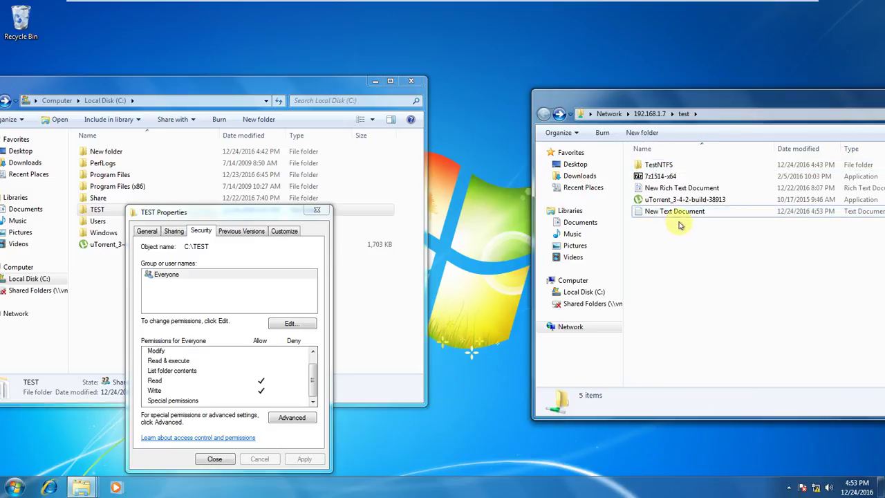
Delete the word 'edit' from New Rich Text Document in WordPad, save and close it.
{"action": "double_click", "coordinate": [680, 187]}
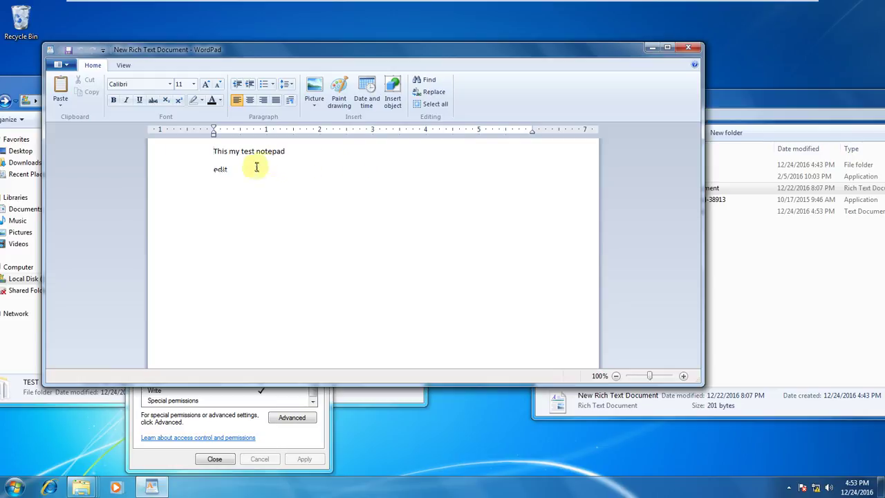
{"action": "left_click_drag", "start_coordinate": [255, 168], "coordinate": [192, 168]}
{"action": "key", "text": "Delete"}
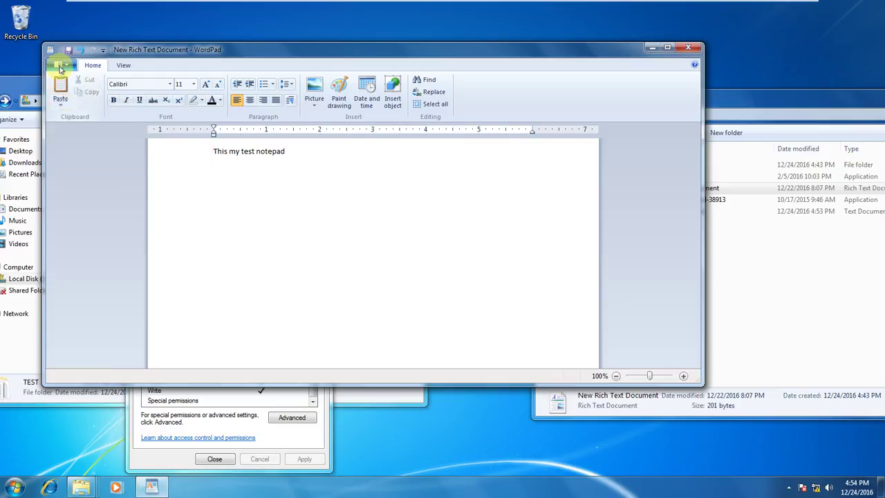
{"action": "left_click", "coordinate": [58, 64]}
{"action": "left_click", "coordinate": [78, 134]}
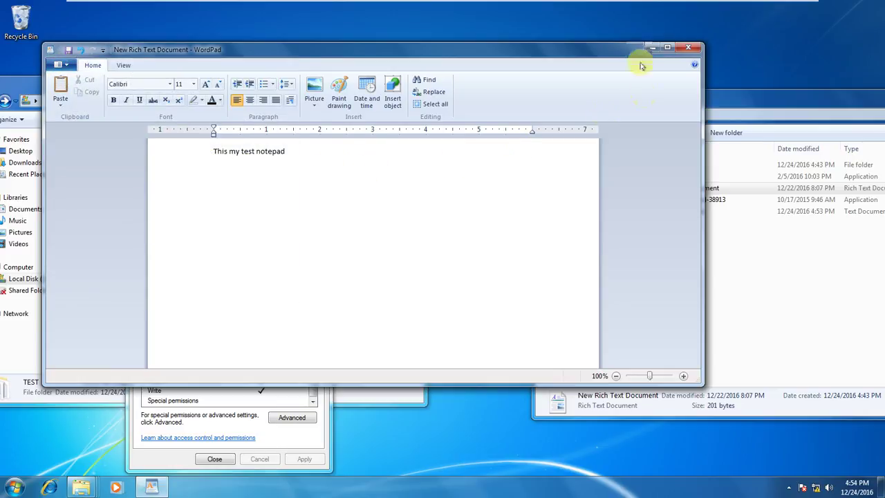
{"action": "left_click", "coordinate": [687, 47]}
{"action": "left_click", "coordinate": [721, 242]}
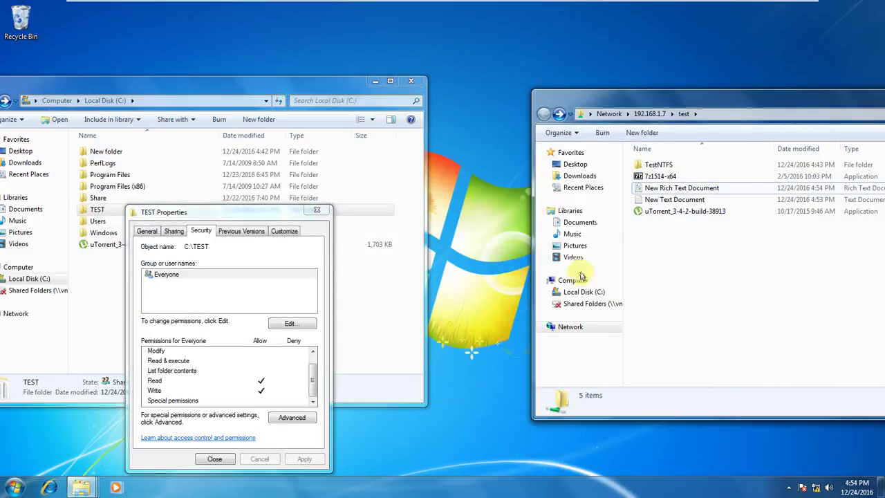
{"action": "left_click", "coordinate": [687, 201]}
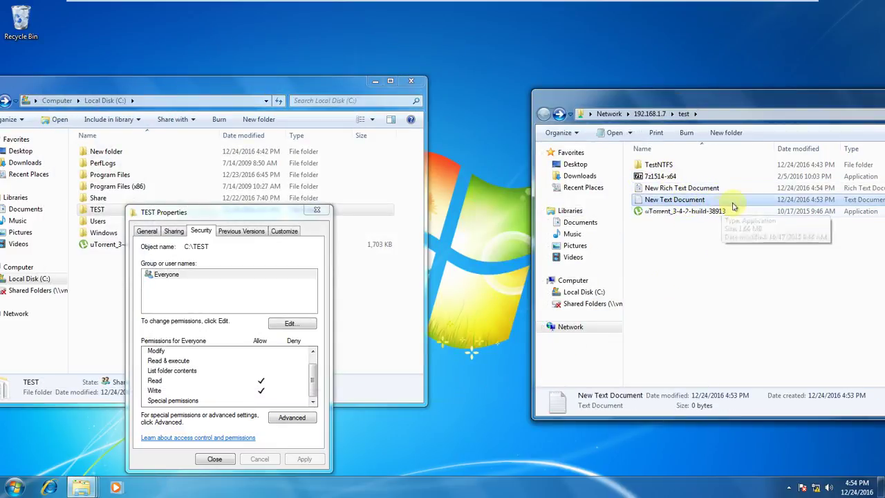
{"action": "key", "text": "Delete"}
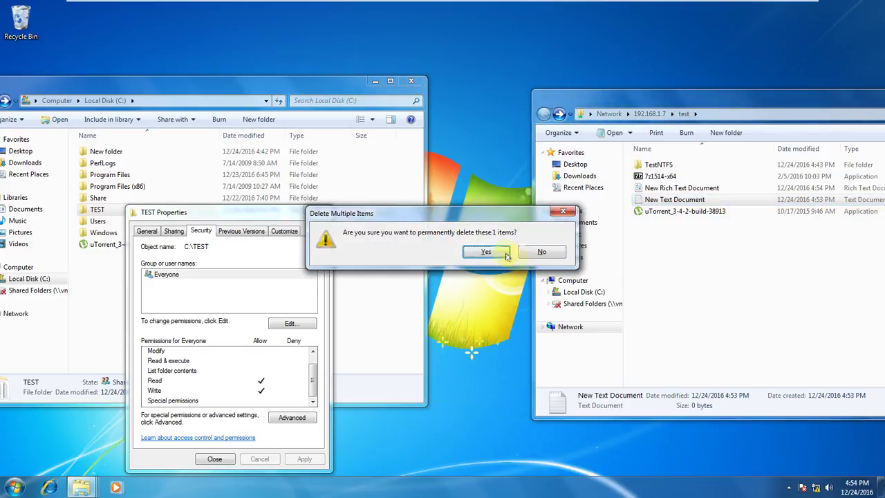
{"action": "left_click", "coordinate": [505, 253]}
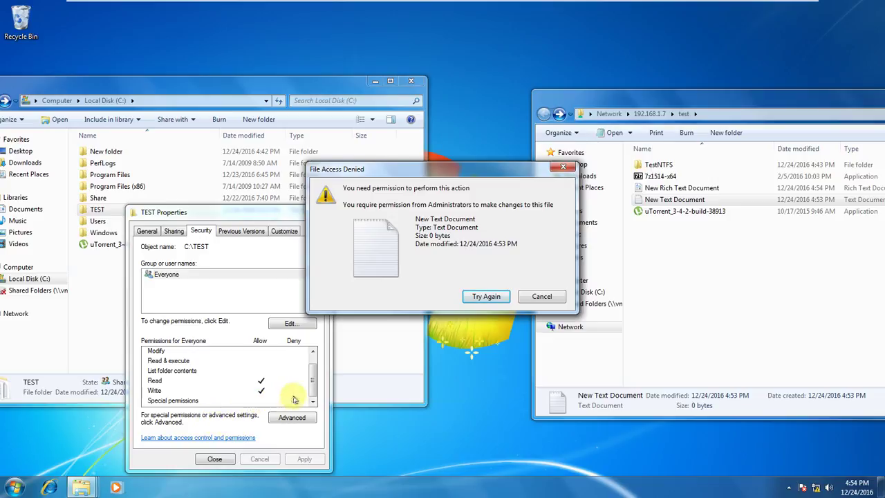
{"action": "left_click", "coordinate": [545, 298]}
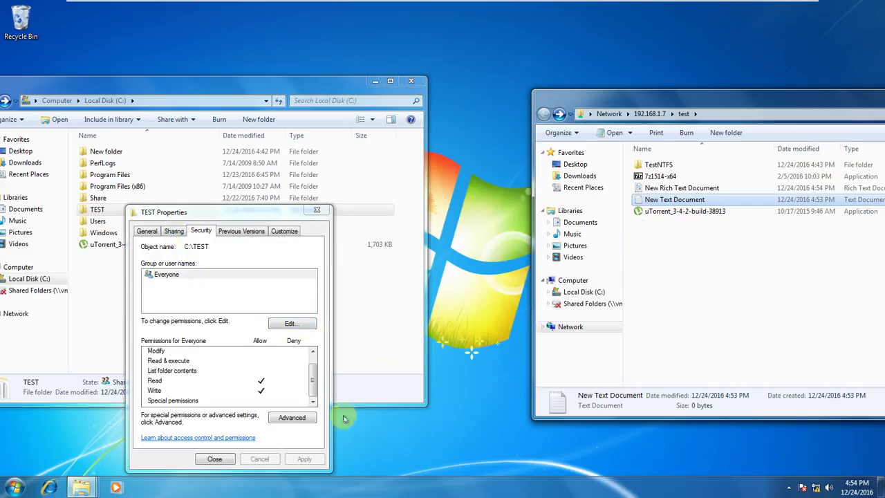
{"action": "left_click", "coordinate": [769, 298]}
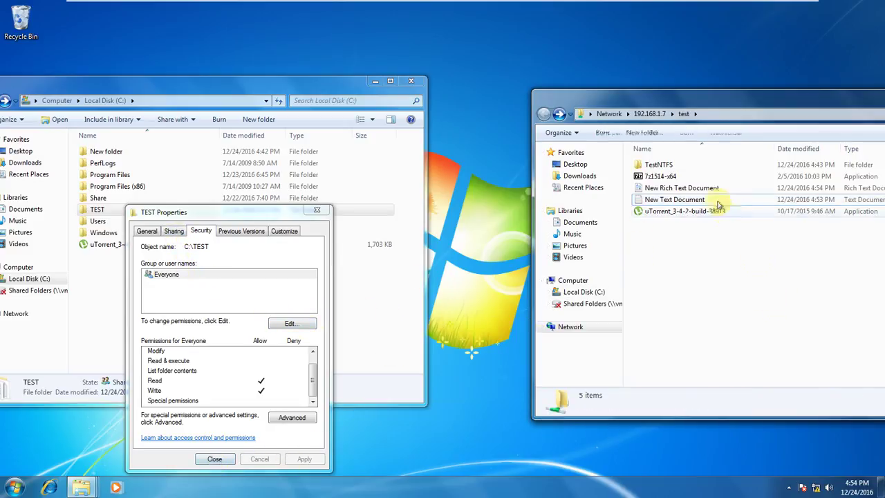
{"action": "double_click", "coordinate": [668, 177]}
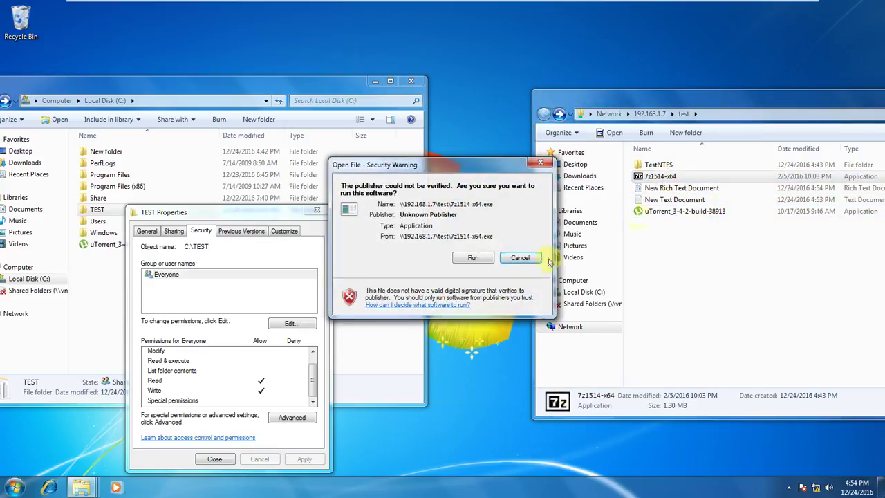
{"action": "left_click", "coordinate": [470, 259]}
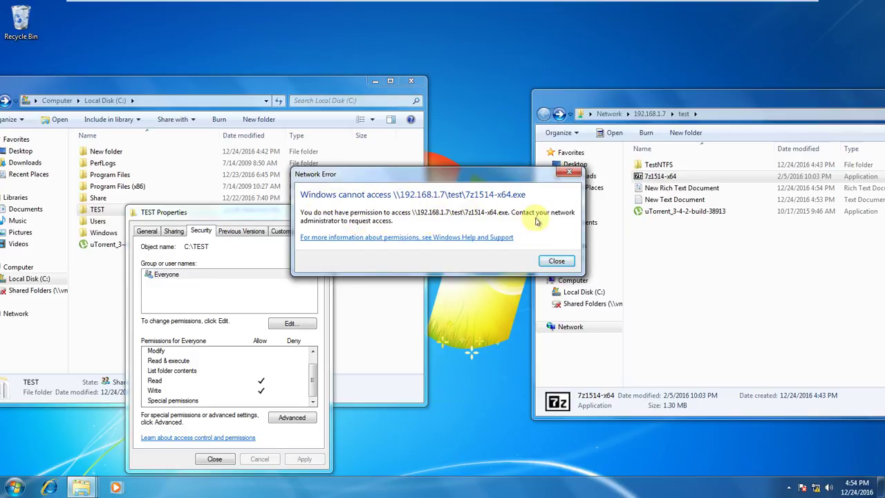
{"action": "left_click", "coordinate": [557, 261]}
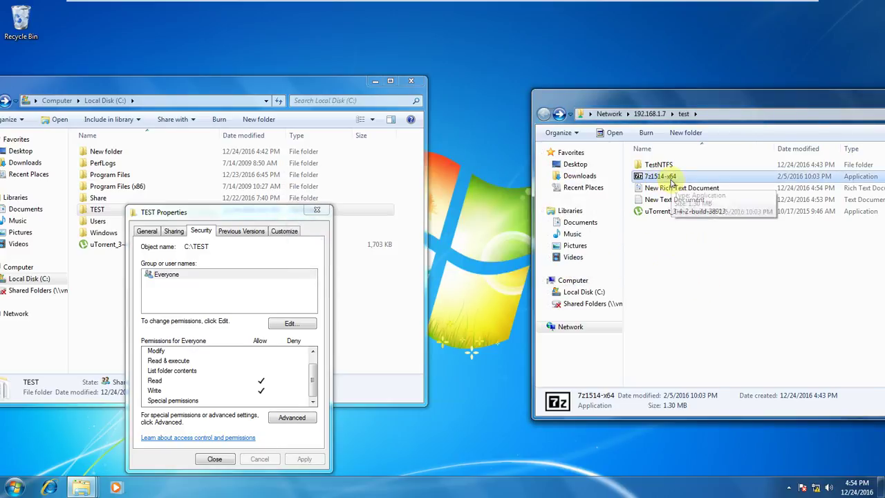
Allow Everyone Read & execute on TEST and apply it.
{"action": "left_click", "coordinate": [290, 323]}
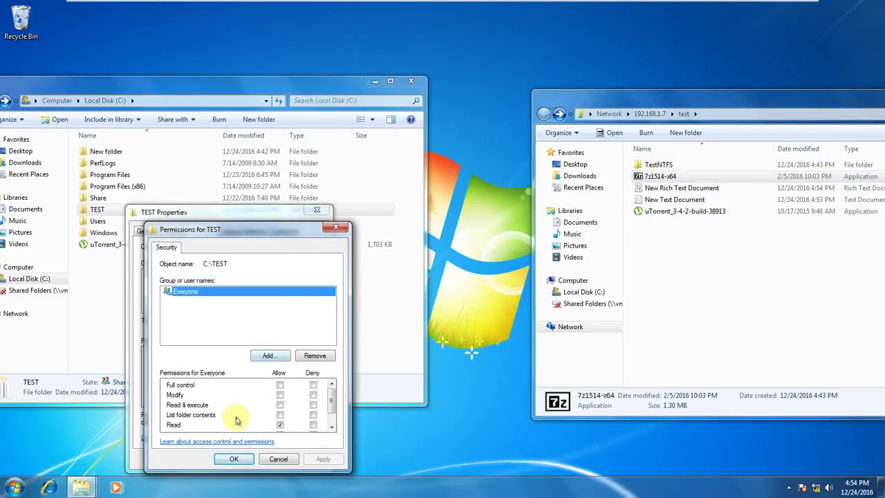
{"action": "left_click", "coordinate": [279, 405]}
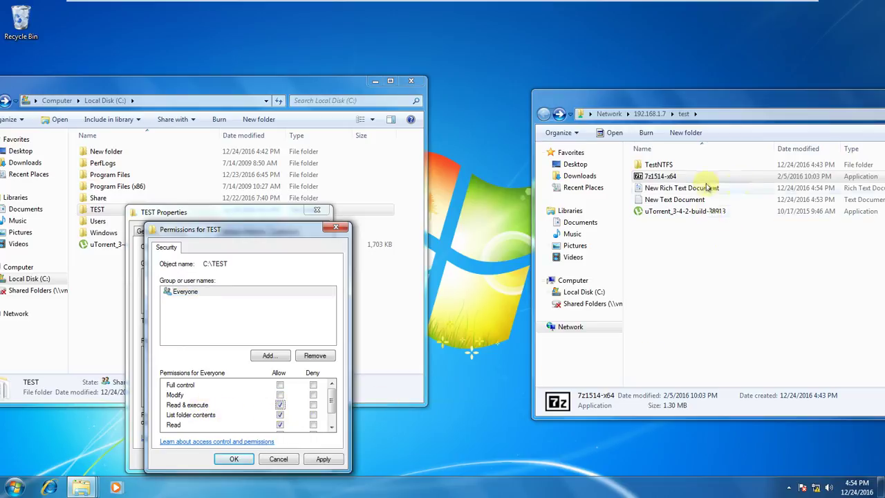
{"action": "left_click", "coordinate": [322, 460]}
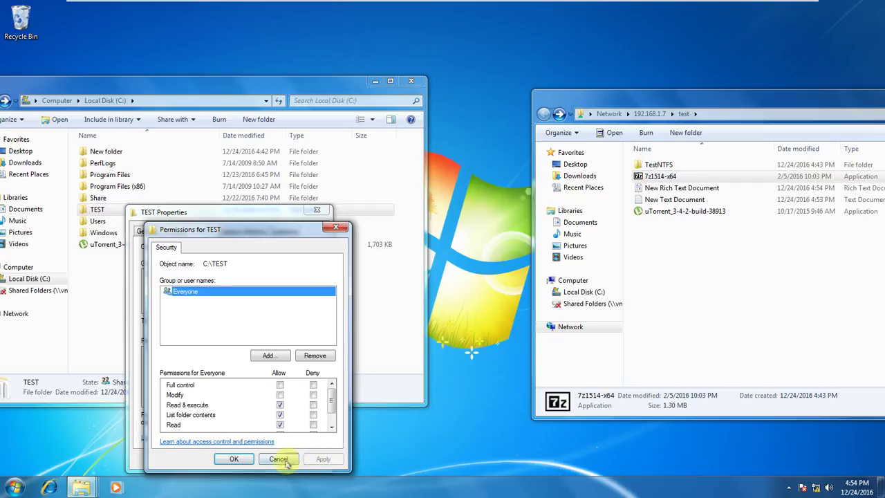
Launch 7z1514-x64 from the share, confirm Run, then close 7-Zip Setup.
{"action": "double_click", "coordinate": [665, 176]}
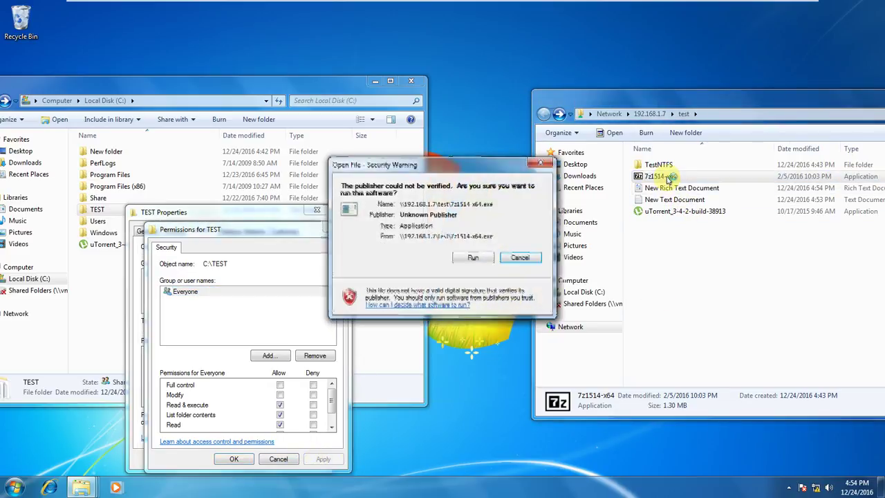
{"action": "left_click", "coordinate": [470, 259]}
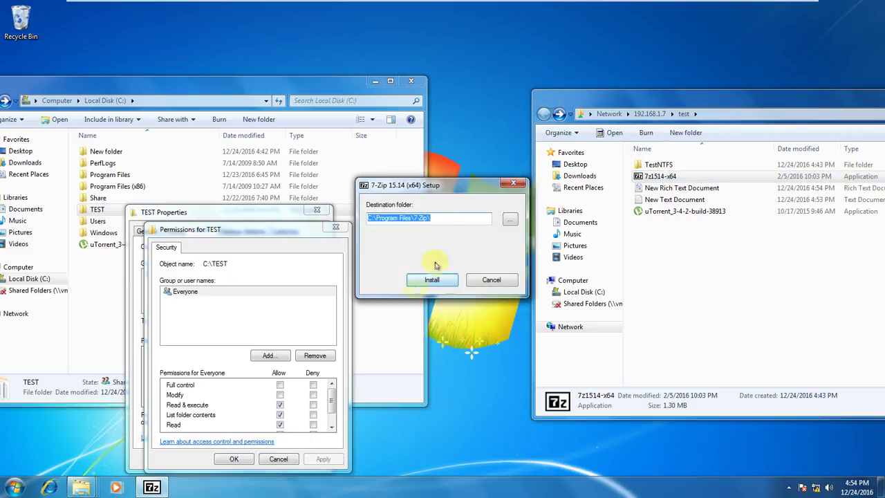
{"action": "left_click", "coordinate": [513, 185]}
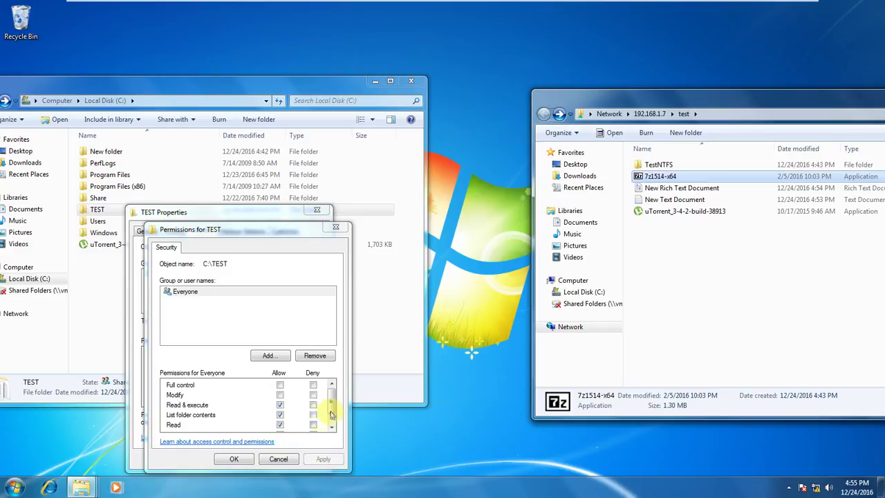
Allow Everyone Full control on TEST, apply, and confirm with OK.
{"action": "mouse_move", "coordinate": [331, 412]}
{"action": "left_mouse_down"}
{"action": "mouse_move", "coordinate": [329, 426]}
{"action": "mouse_move", "coordinate": [327, 401]}
{"action": "left_mouse_up"}
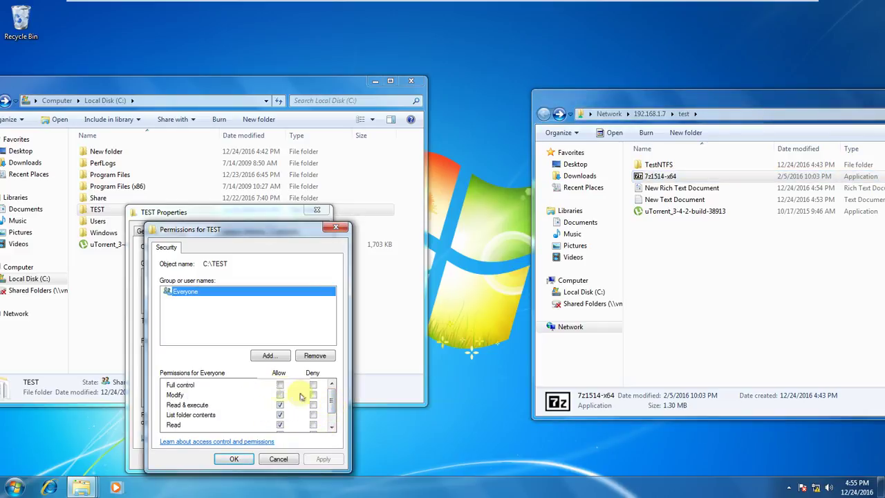
{"action": "left_click", "coordinate": [280, 385]}
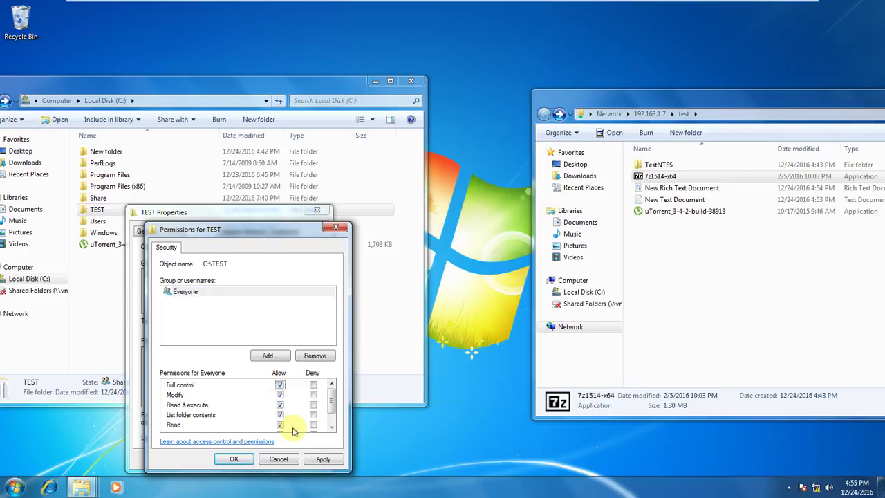
{"action": "scroll", "coordinate": [309, 406], "scroll_direction": "down", "scroll_amount": 1}
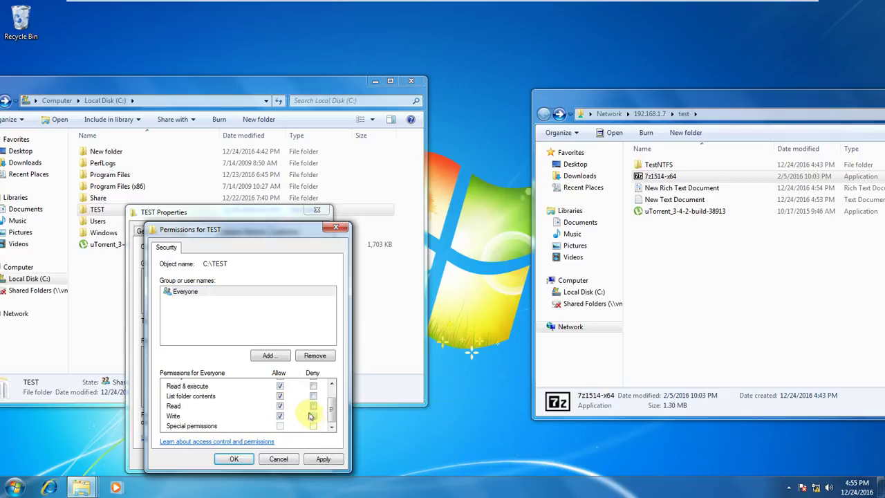
{"action": "scroll", "coordinate": [304, 401], "scroll_direction": "up", "scroll_amount": 1}
{"action": "scroll", "coordinate": [290, 405], "scroll_direction": "down", "scroll_amount": 1}
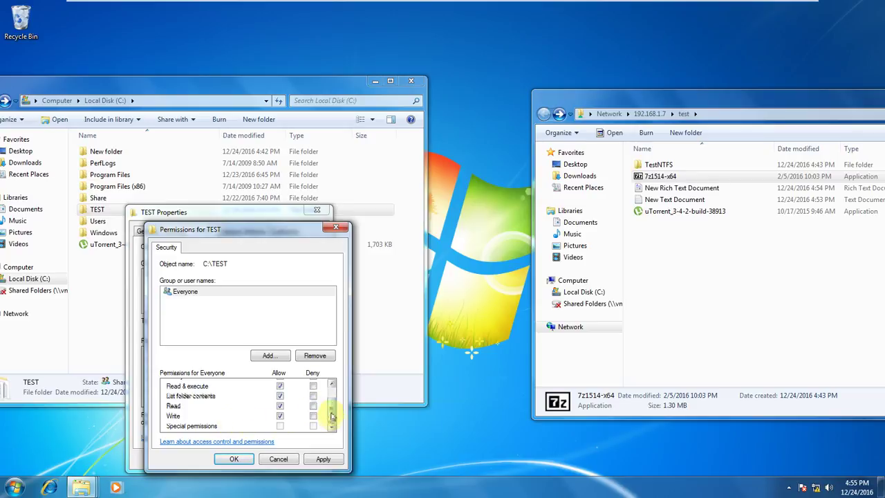
{"action": "left_click_drag", "start_coordinate": [331, 414], "coordinate": [332, 394]}
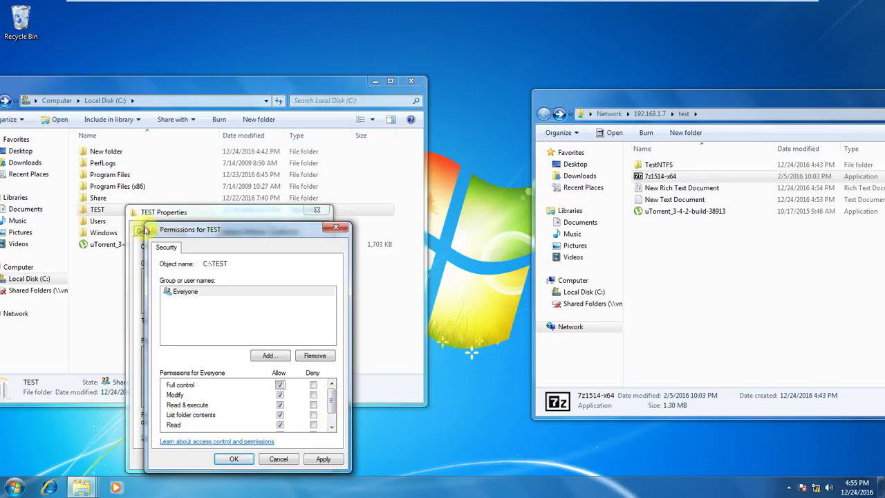
{"action": "left_click", "coordinate": [323, 459]}
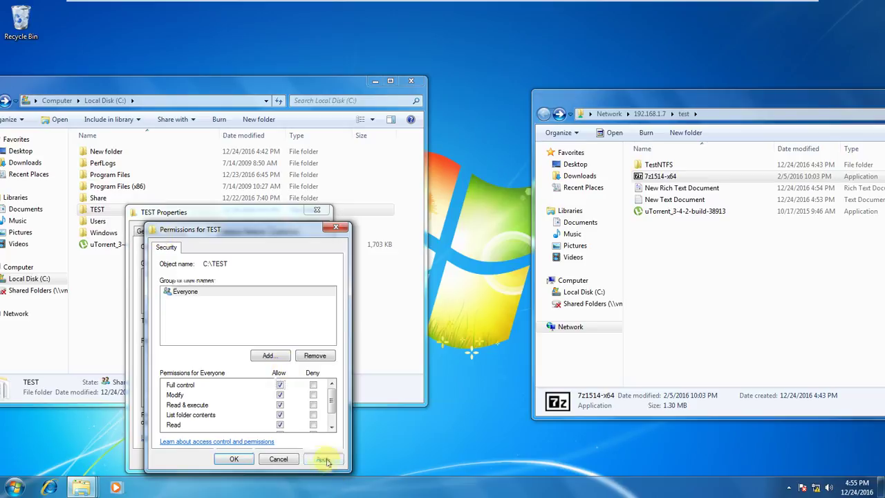
{"action": "left_click", "coordinate": [241, 459]}
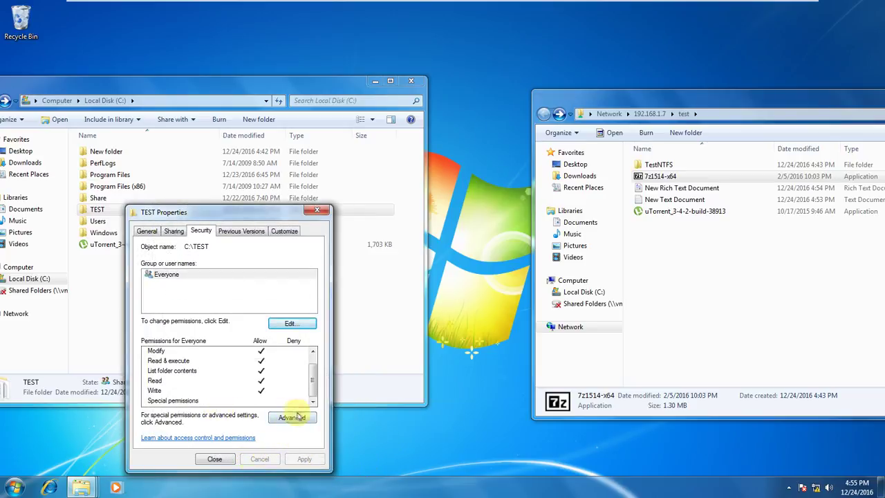
Open TEST's advanced security settings and the editable Everyone permission entry.
{"action": "left_click", "coordinate": [292, 418]}
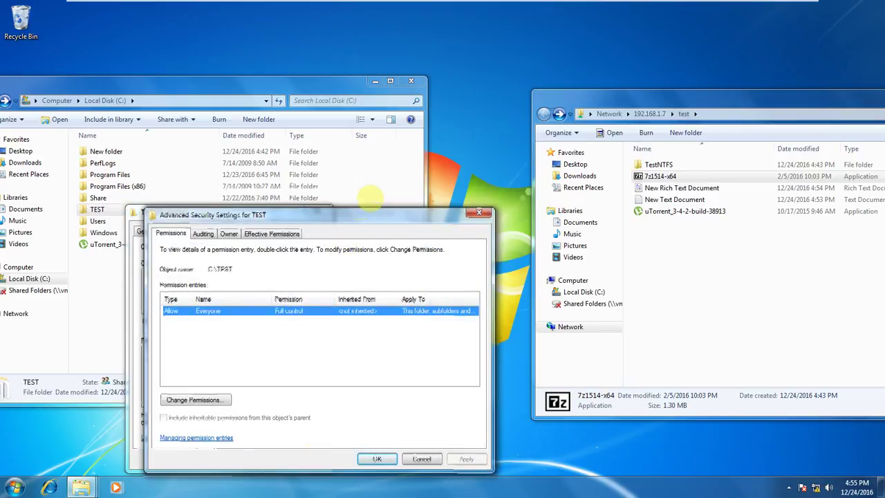
{"action": "left_click_drag", "start_coordinate": [359, 217], "coordinate": [367, 175]}
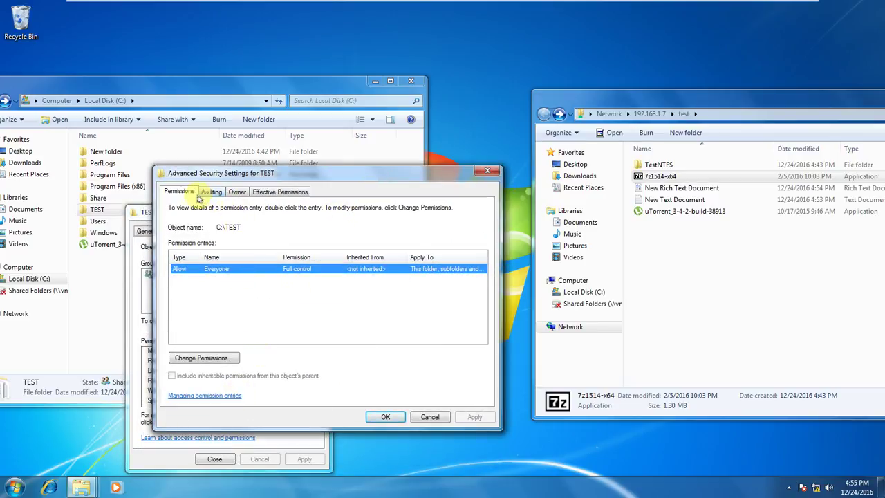
{"action": "left_click", "coordinate": [200, 358]}
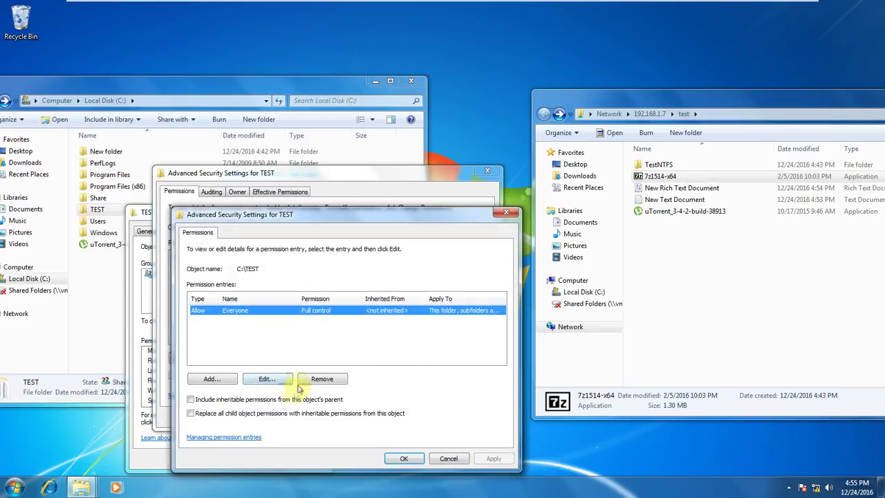
{"action": "left_click", "coordinate": [265, 382]}
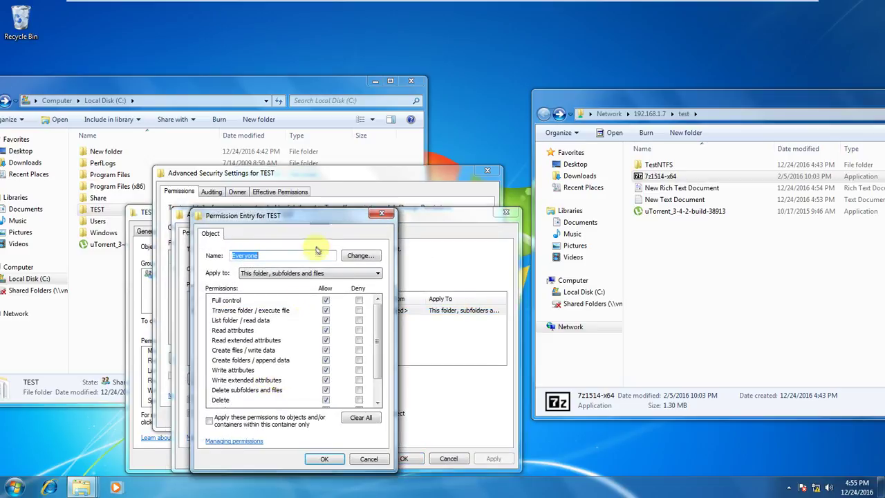
Inspect the Everyone Full control entry, then cancel out of the picker and entry dialogs.
{"action": "scroll", "coordinate": [392, 325], "scroll_direction": "down", "scroll_amount": 1}
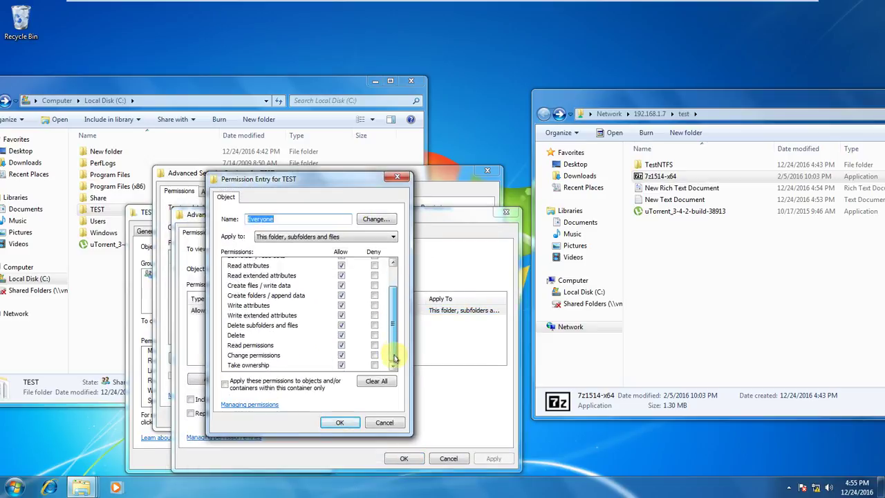
{"action": "scroll", "coordinate": [398, 343], "scroll_direction": "up", "scroll_amount": 3}
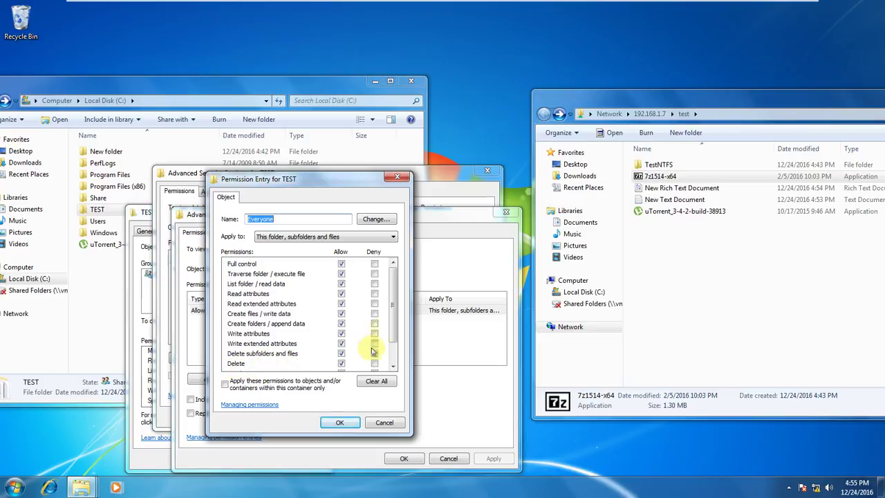
{"action": "left_click_drag", "start_coordinate": [394, 325], "coordinate": [393, 354]}
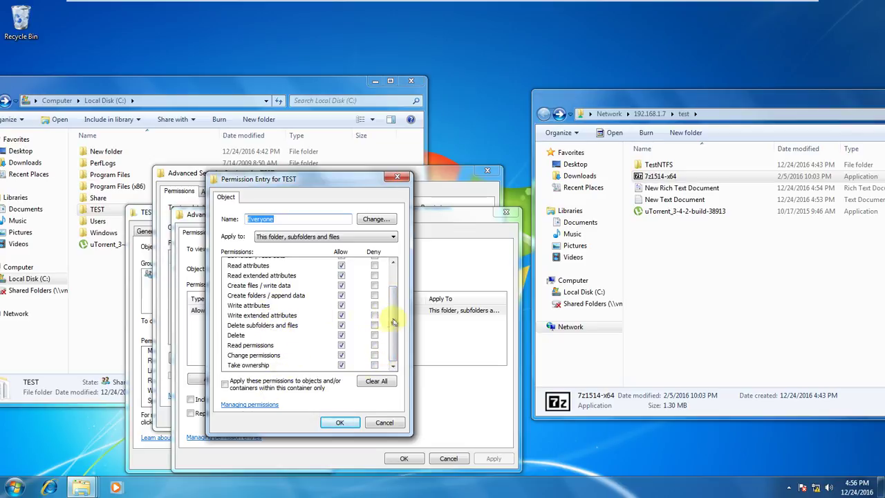
{"action": "left_click_drag", "start_coordinate": [394, 321], "coordinate": [394, 301]}
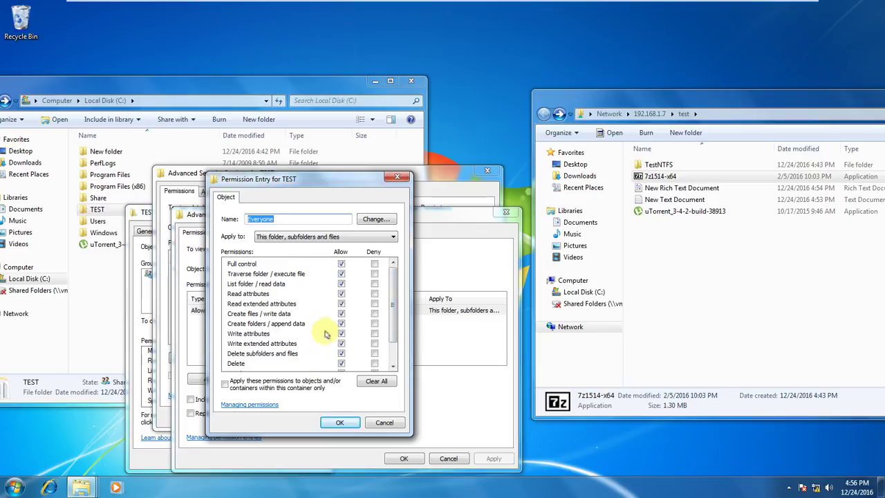
{"action": "left_click", "coordinate": [375, 219]}
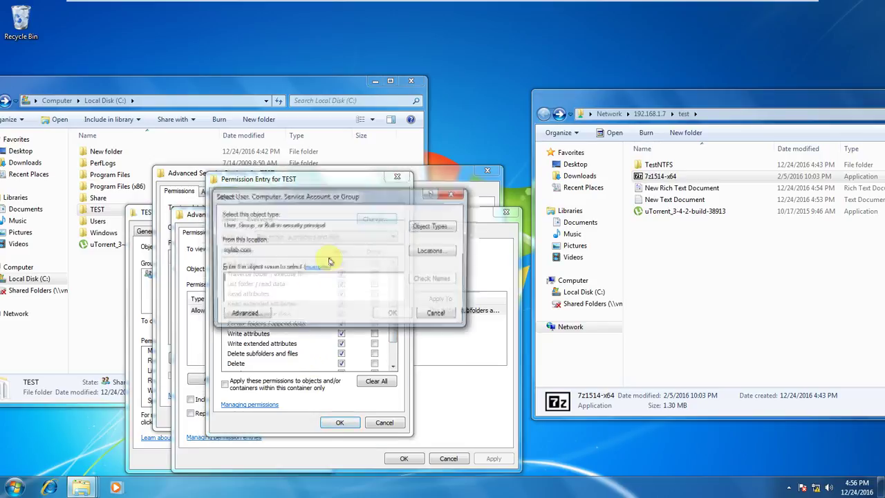
{"action": "left_click", "coordinate": [438, 316]}
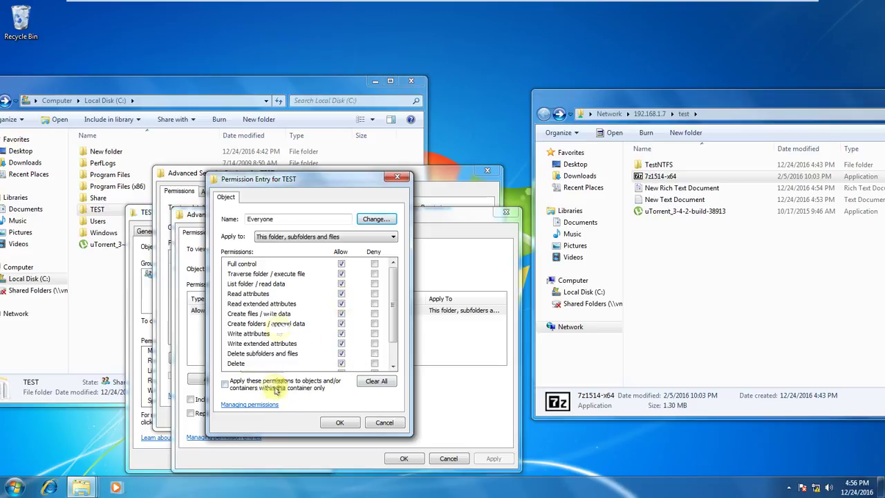
{"action": "left_click", "coordinate": [382, 423]}
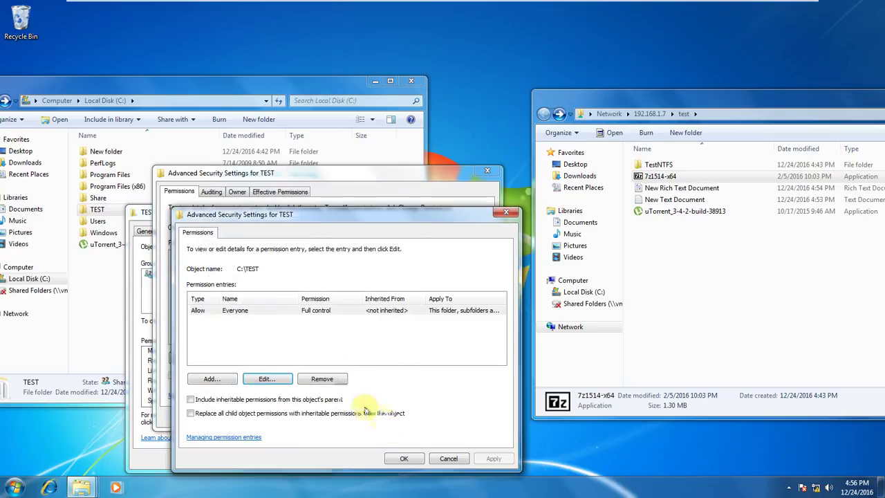
{"action": "left_click", "coordinate": [451, 460]}
Show TEST's effective permissions for a test user found by the partial name 'm'.
{"action": "left_click", "coordinate": [283, 192]}
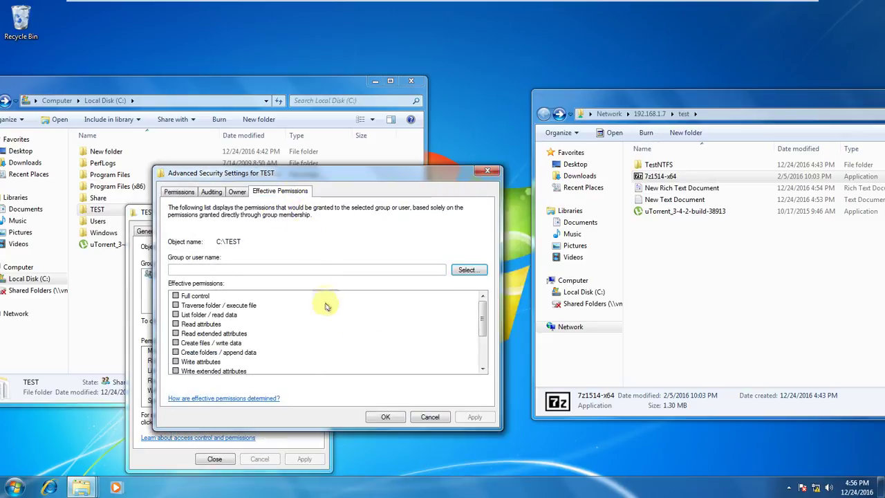
{"action": "left_click", "coordinate": [467, 270]}
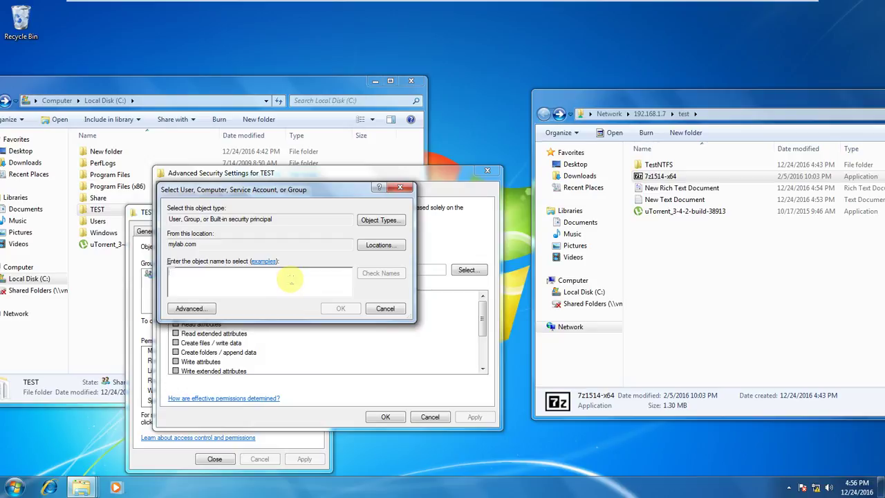
{"action": "type", "text": "mtest"}
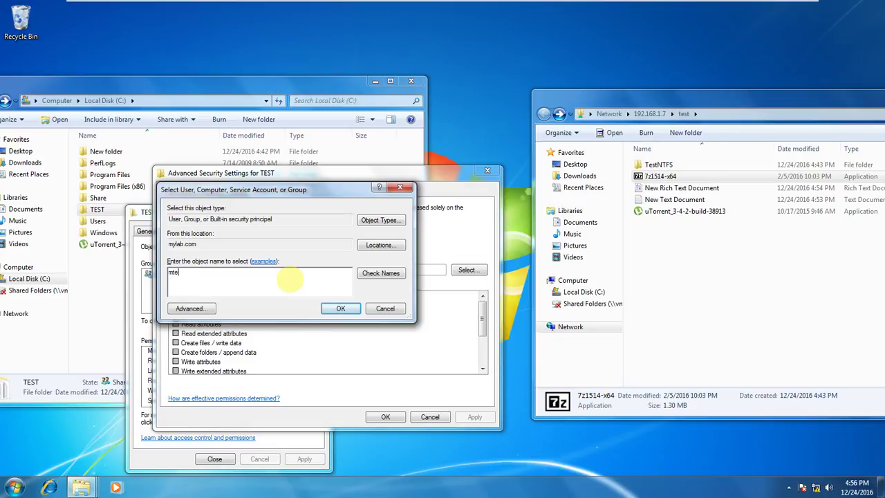
{"action": "left_click", "coordinate": [377, 277]}
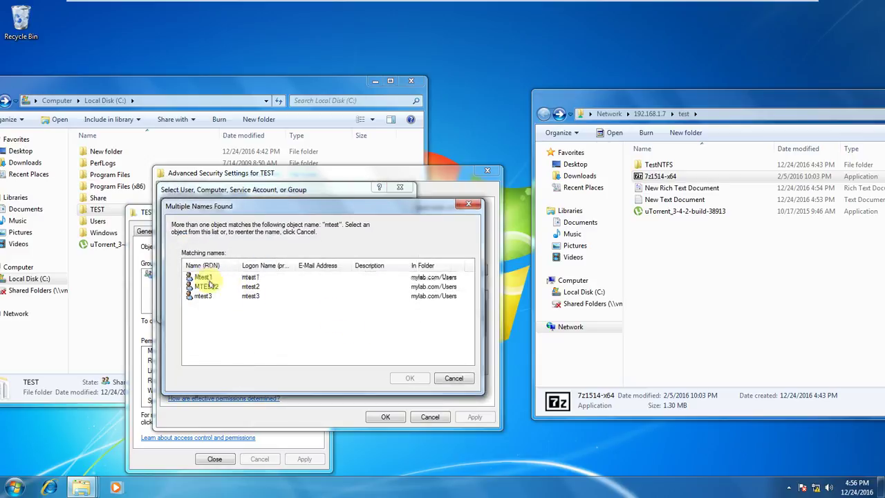
{"action": "left_click", "coordinate": [207, 278]}
{"action": "left_click", "coordinate": [410, 378]}
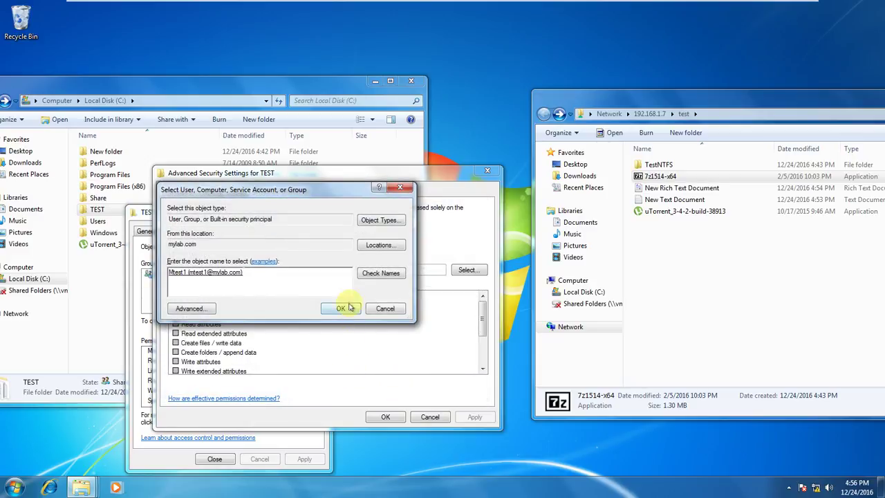
{"action": "left_click", "coordinate": [349, 308]}
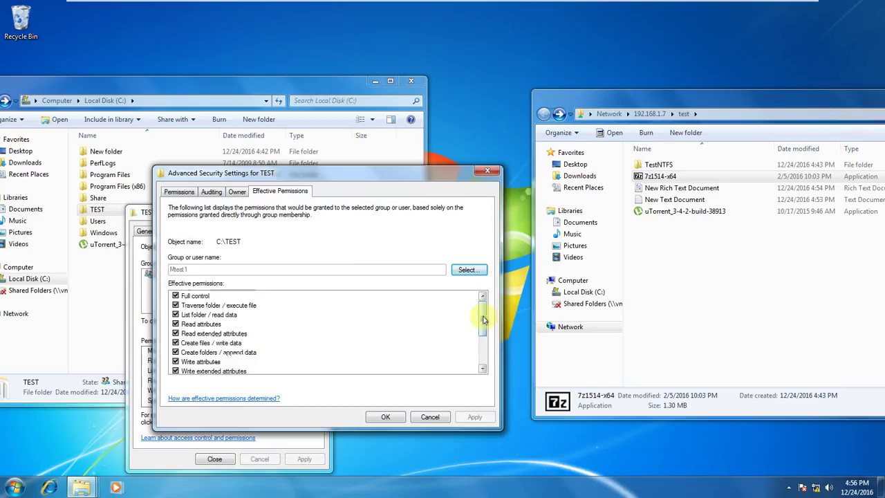
{"action": "left_click_drag", "start_coordinate": [483, 320], "coordinate": [481, 298]}
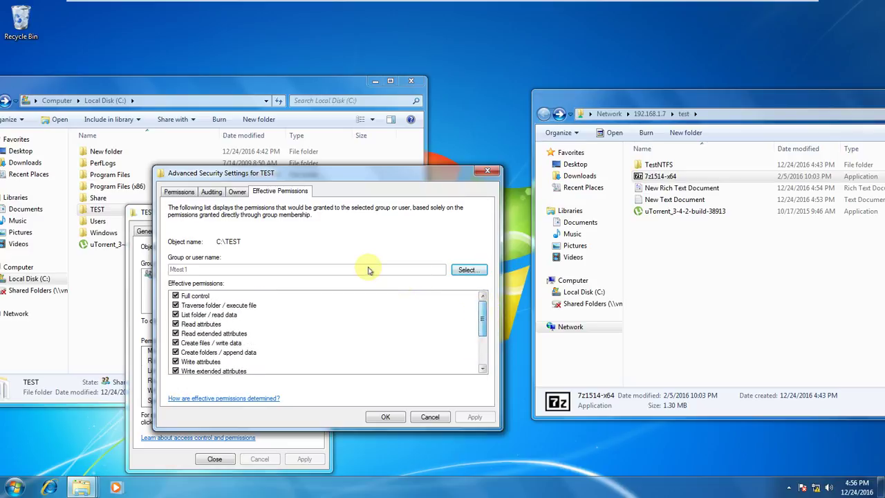
Show Everyone's effective permissions on TEST, all checked including Full control.
{"action": "left_click", "coordinate": [466, 270]}
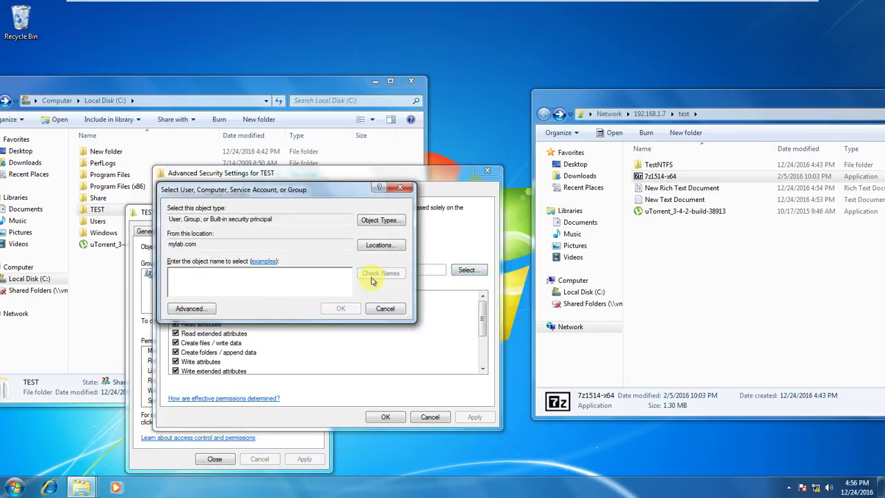
{"action": "type", "text": "eryone"}
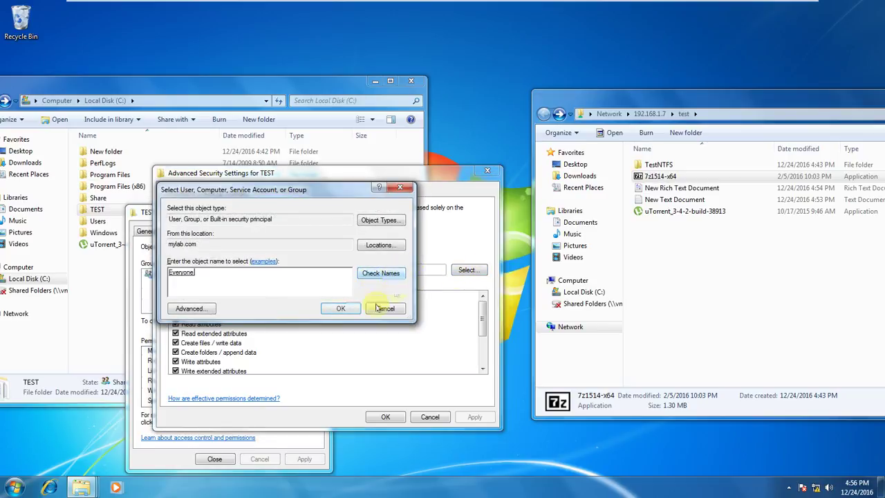
{"action": "left_click", "coordinate": [341, 309]}
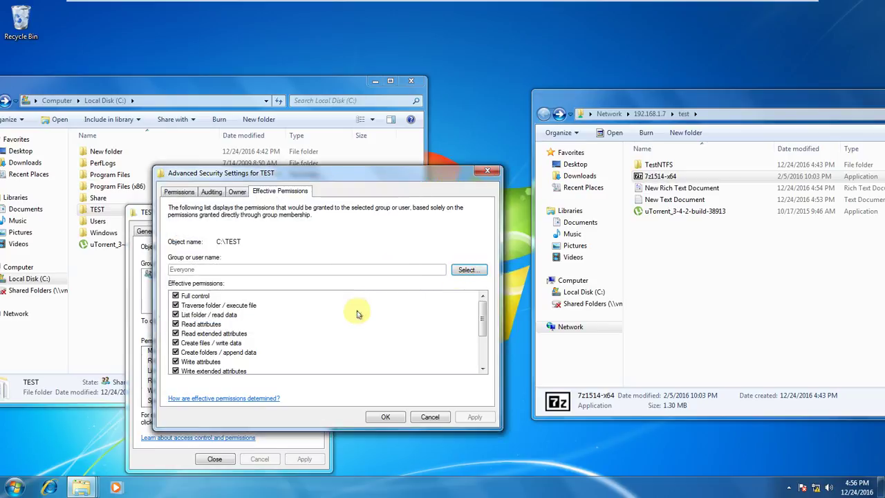
{"action": "left_click_drag", "start_coordinate": [479, 312], "coordinate": [490, 286]}
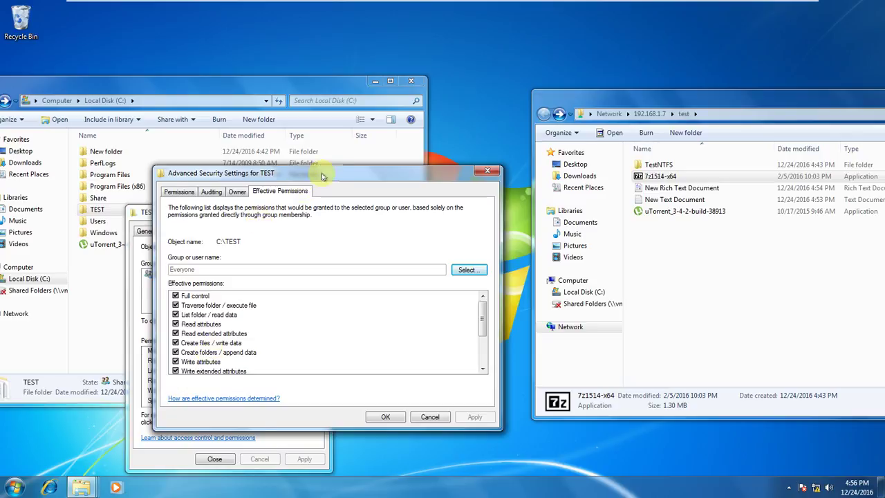
{"action": "left_click_drag", "start_coordinate": [300, 173], "coordinate": [486, 212]}
{"action": "left_click", "coordinate": [314, 373]}
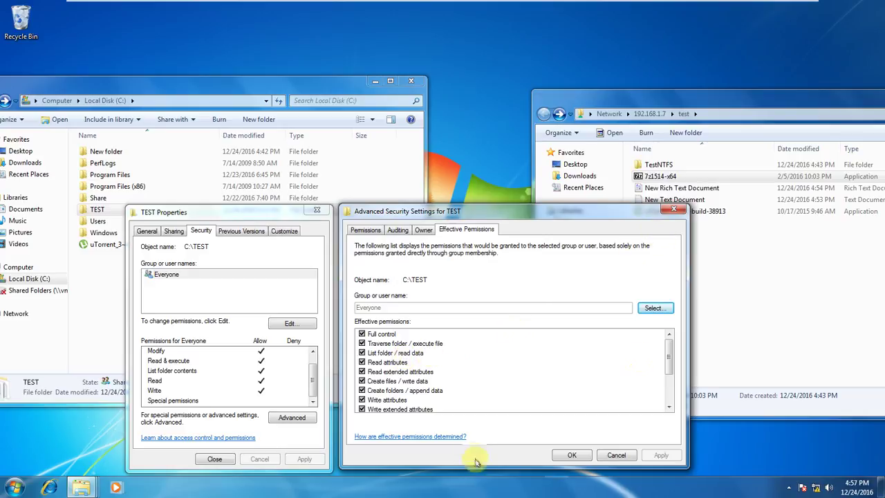
Untick Full control for Everyone on TEST, keeping Modify and Read & execute allowed.
{"action": "left_click", "coordinate": [616, 455]}
{"action": "left_click", "coordinate": [290, 323]}
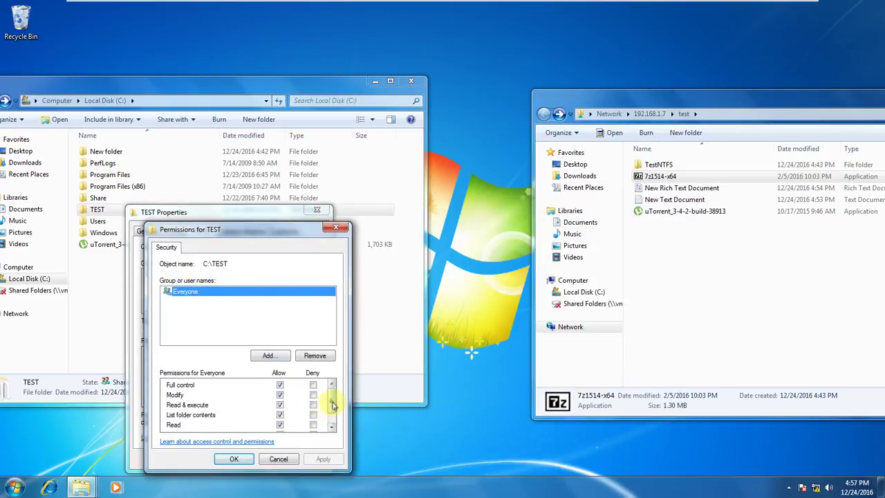
{"action": "left_click_drag", "start_coordinate": [331, 401], "coordinate": [332, 379]}
{"action": "left_click", "coordinate": [279, 385]}
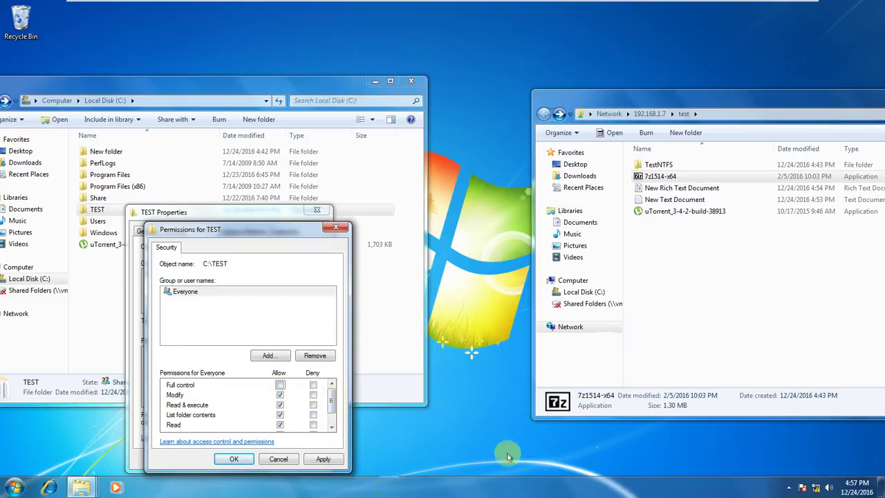
Minimize the VMware guest to reveal Paint's 'Sharing and NTFS permissions' title image, then stop recording.
{"action": "mouse_move", "coordinate": [744, 5]}
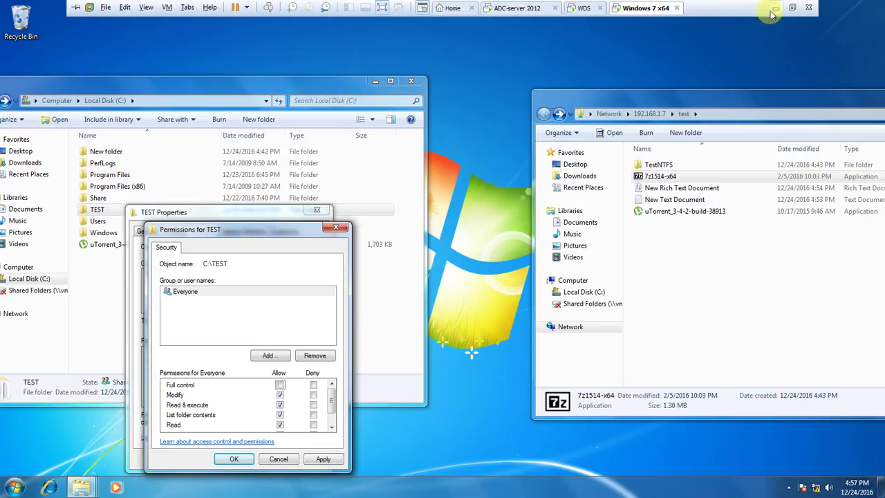
{"action": "left_click", "coordinate": [774, 8]}
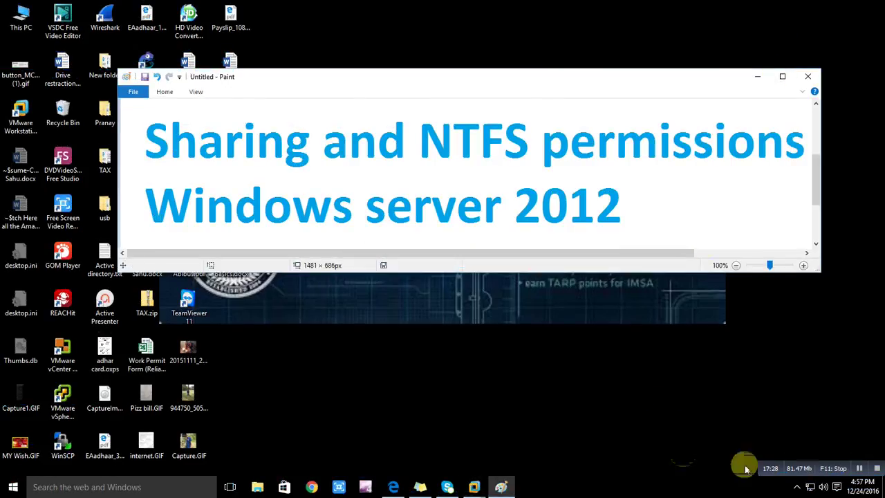
{"action": "left_click", "coordinate": [859, 469]}
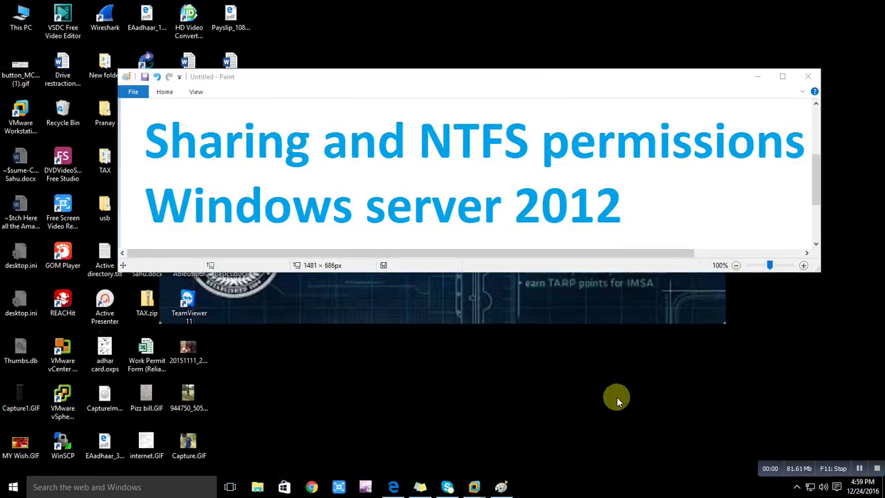